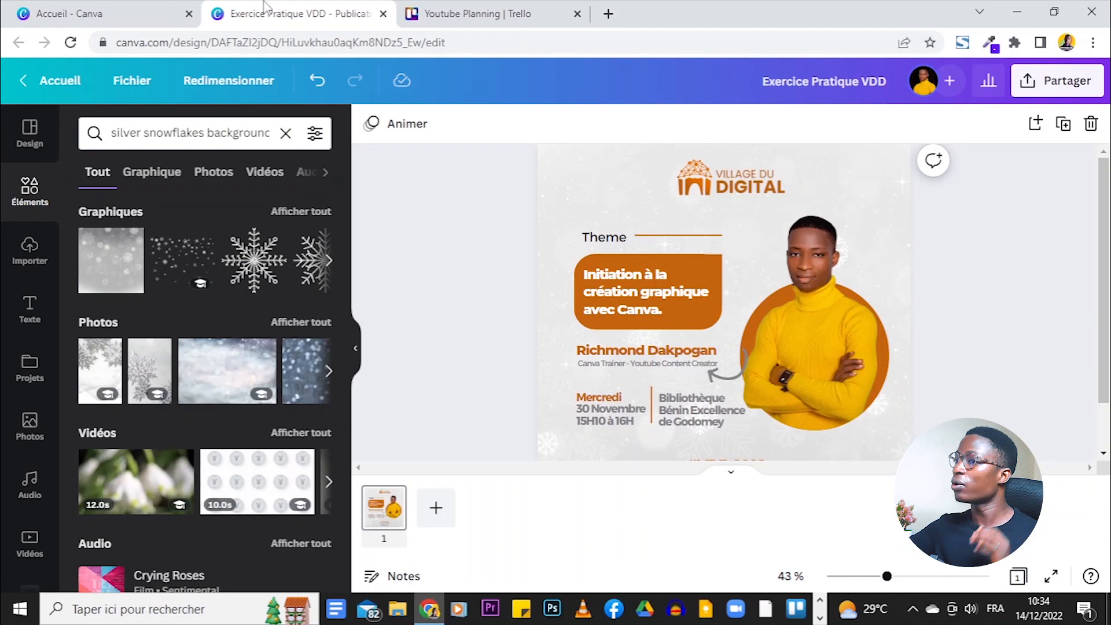
# - Create a new custom-size 1080 × 1080 px design from the File menu
pyautogui.click(132, 81)
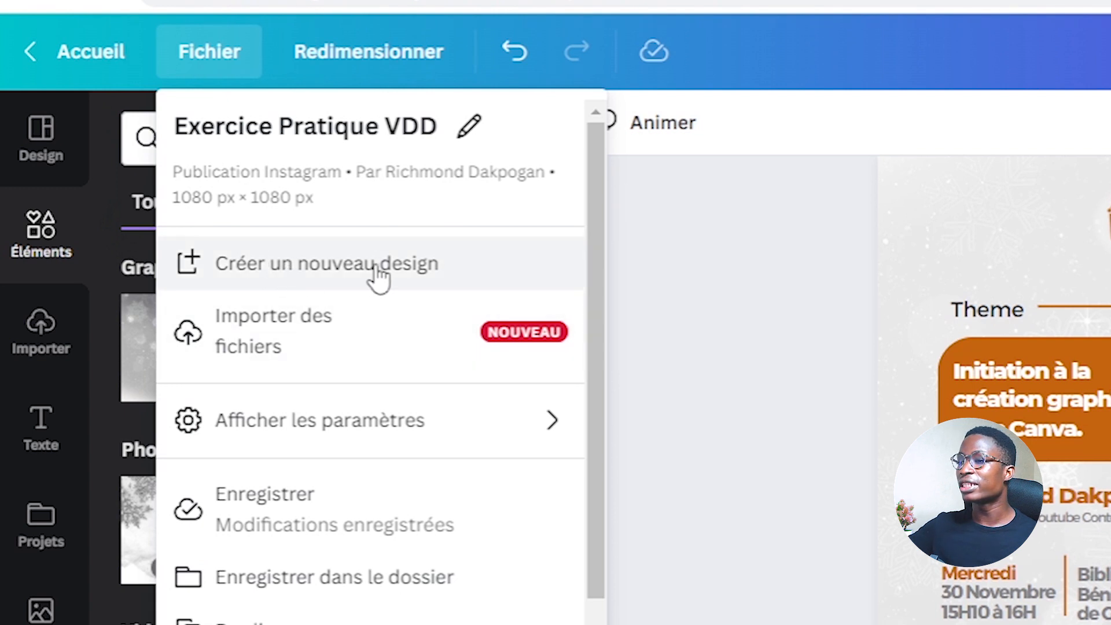
pyautogui.click(355, 280)
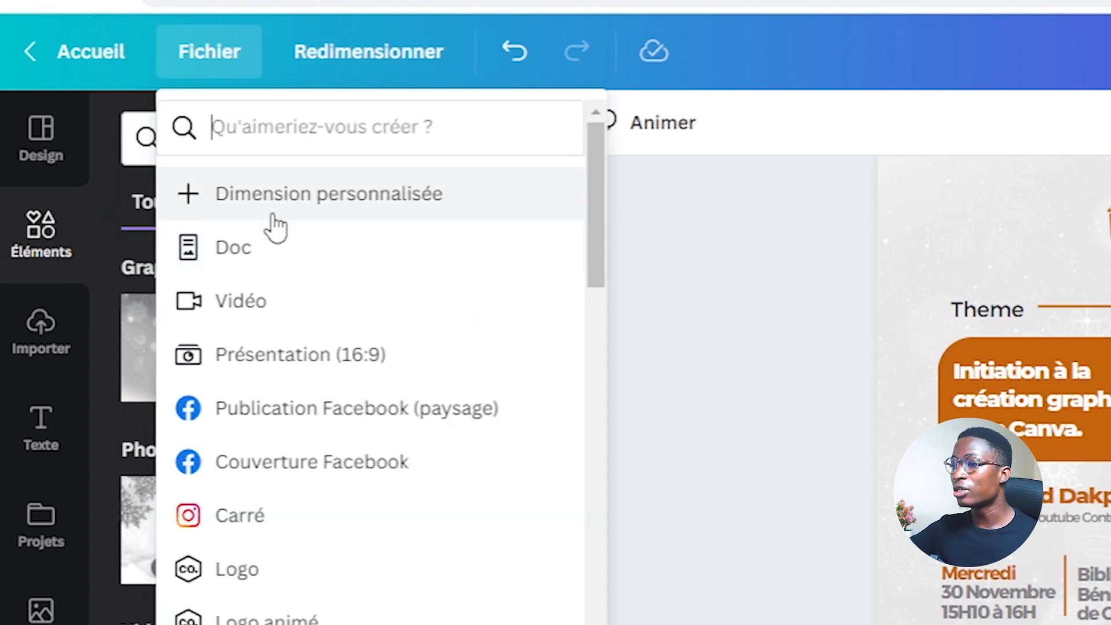
pyautogui.click(273, 216)
pyautogui.write('1080')
pyautogui.click(632, 234)
pyautogui.write('1080')
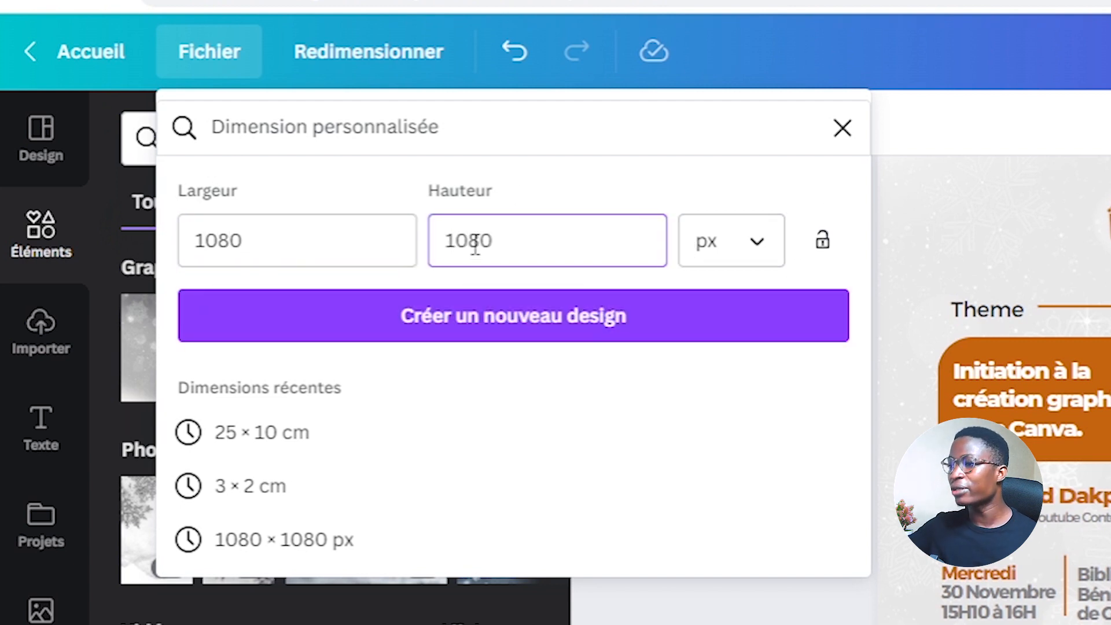
pyautogui.click(501, 328)
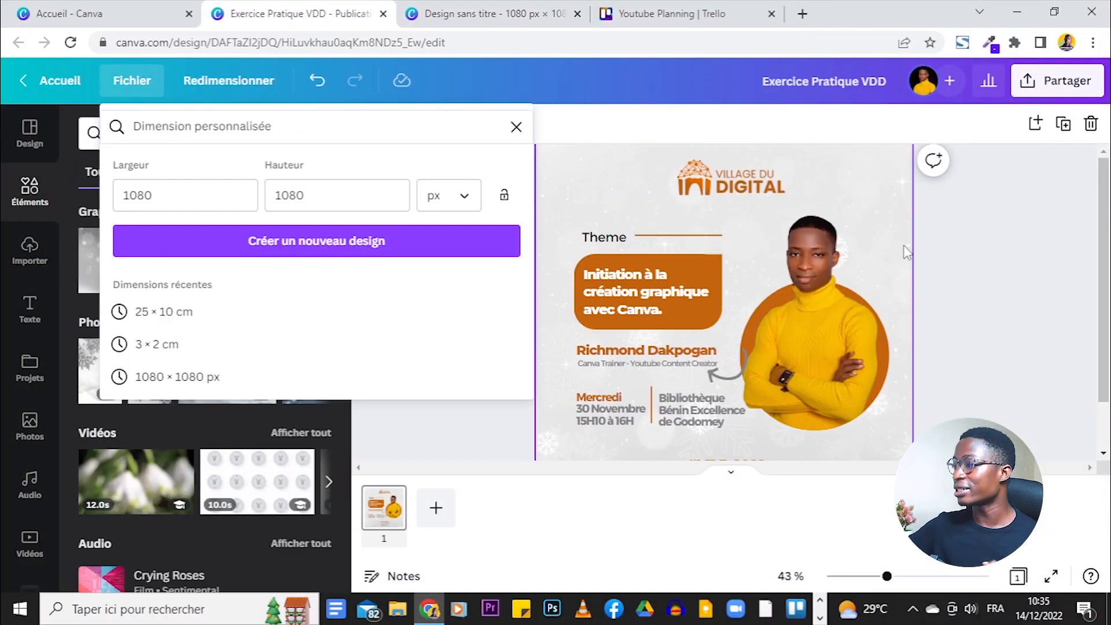
# - Inspect the original flyer's details zoomed in, then return to the blank 1080 × 1080 design
pyautogui.click(882, 237)
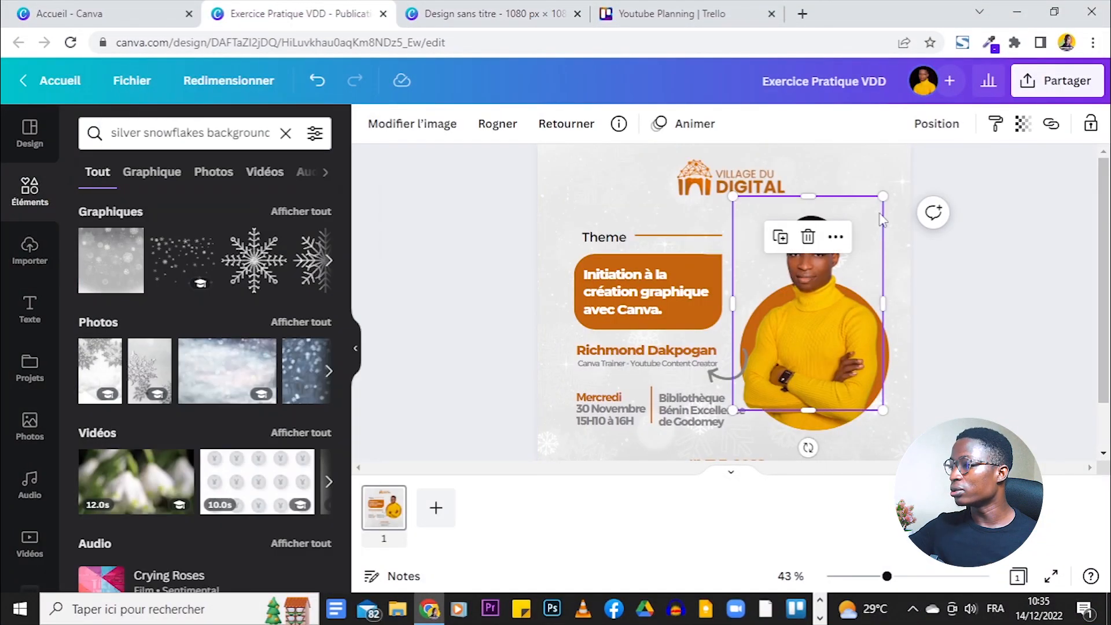
pyautogui.click(986, 350)
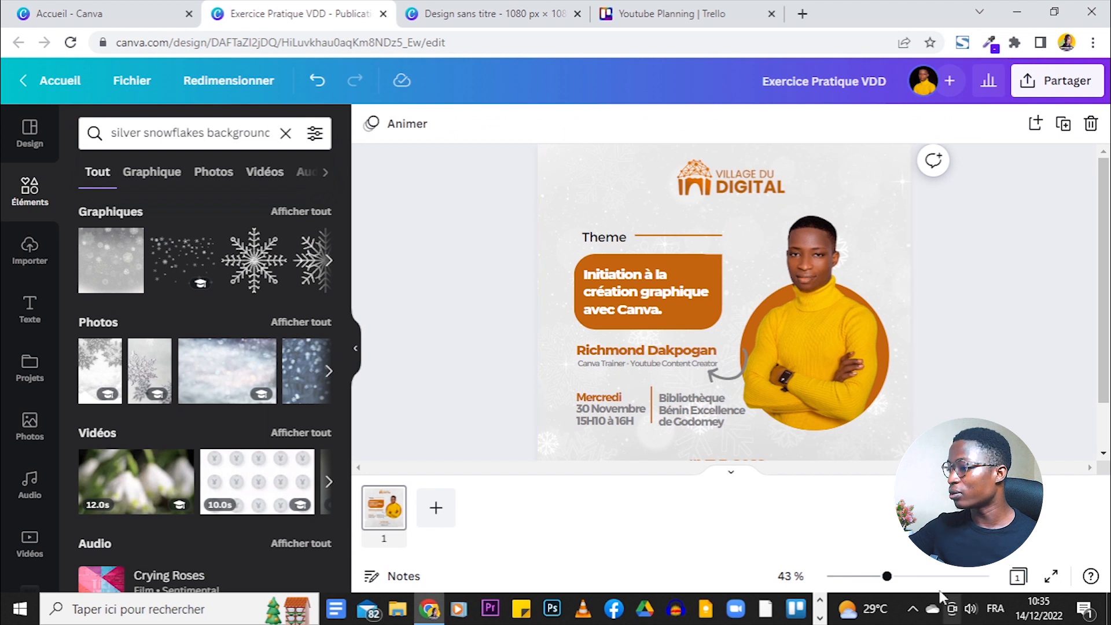
pyautogui.moveTo(887, 576); pyautogui.dragTo(915, 577)
pyautogui.scroll(3, 474, 200)
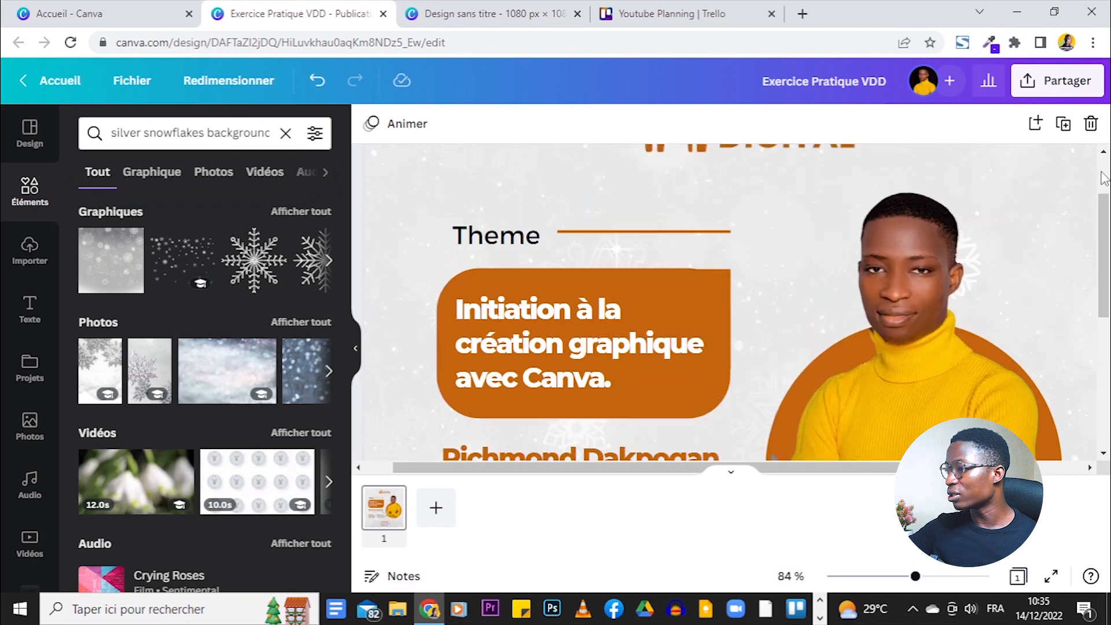
pyautogui.click(874, 578)
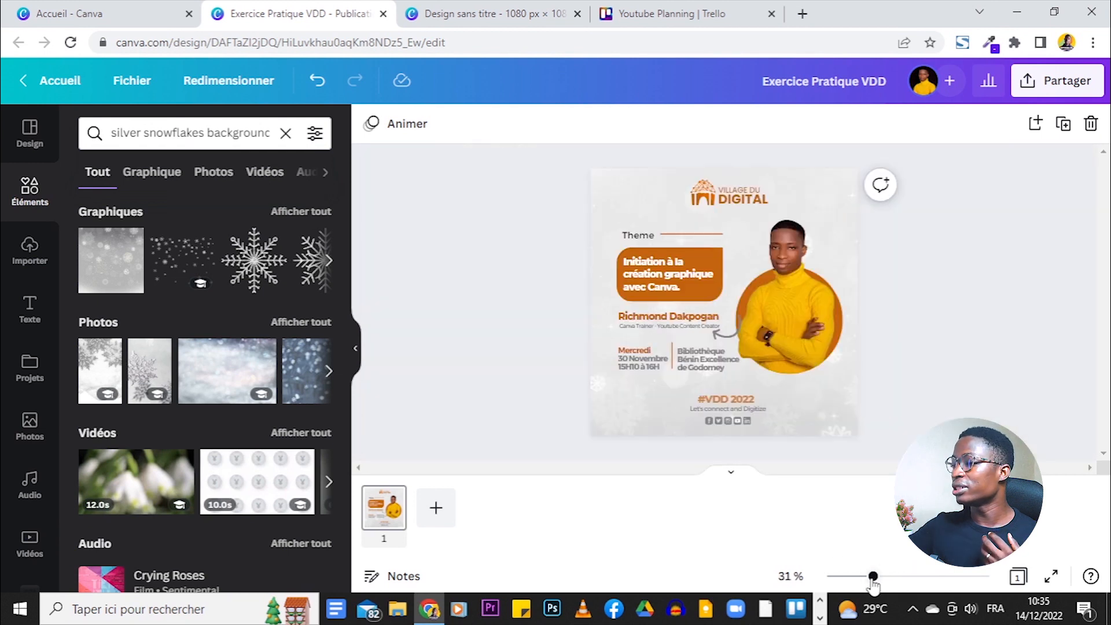
pyautogui.click(503, 17)
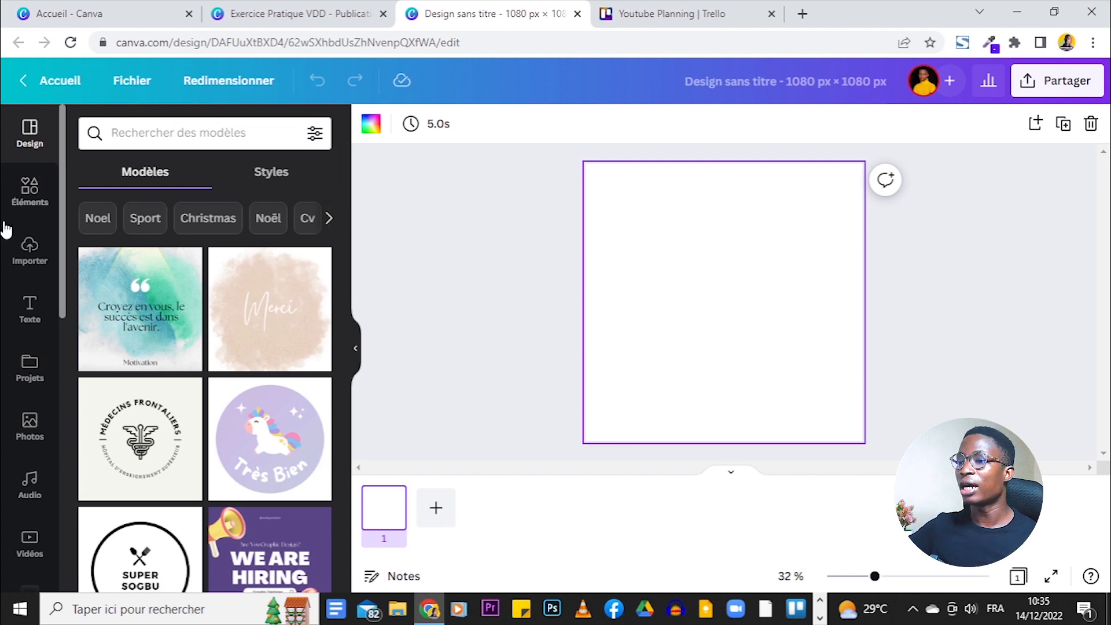
# - Search elements for 'silver snowflakes background' and add the first grey snowflake graphic
pyautogui.click(32, 190)
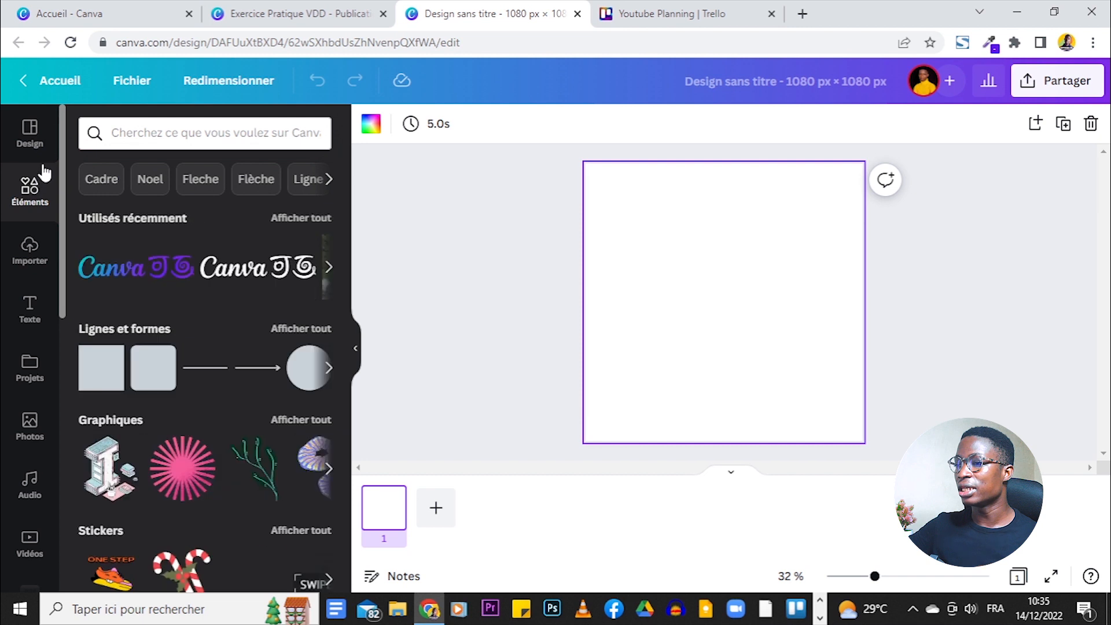
pyautogui.click(238, 132)
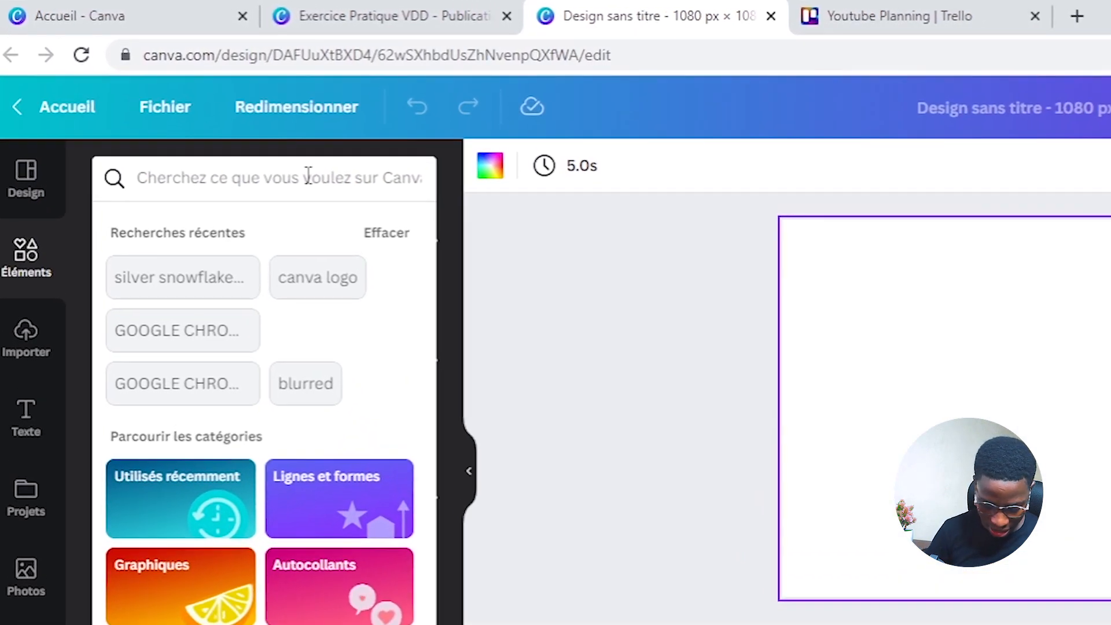
pyautogui.write('silver')
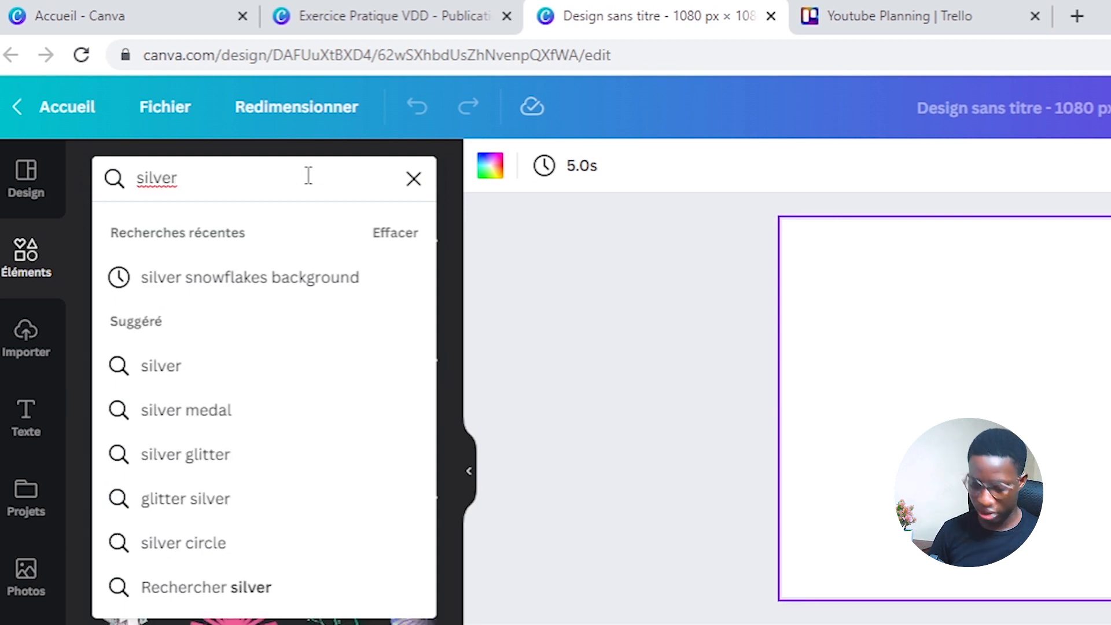
pyautogui.write(' snow')
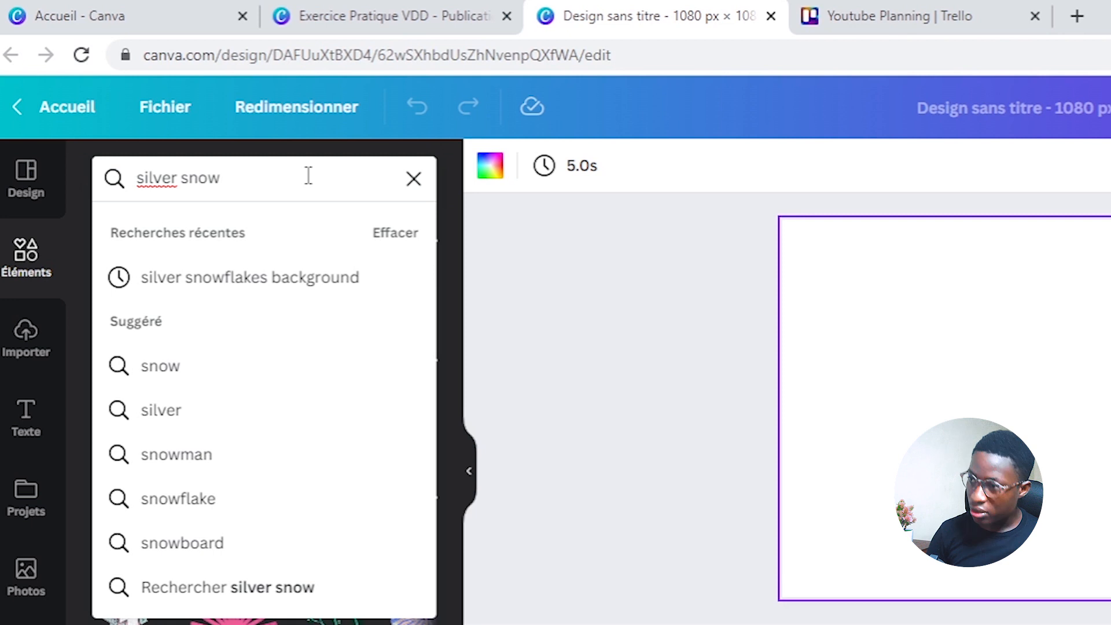
pyautogui.write('fla')
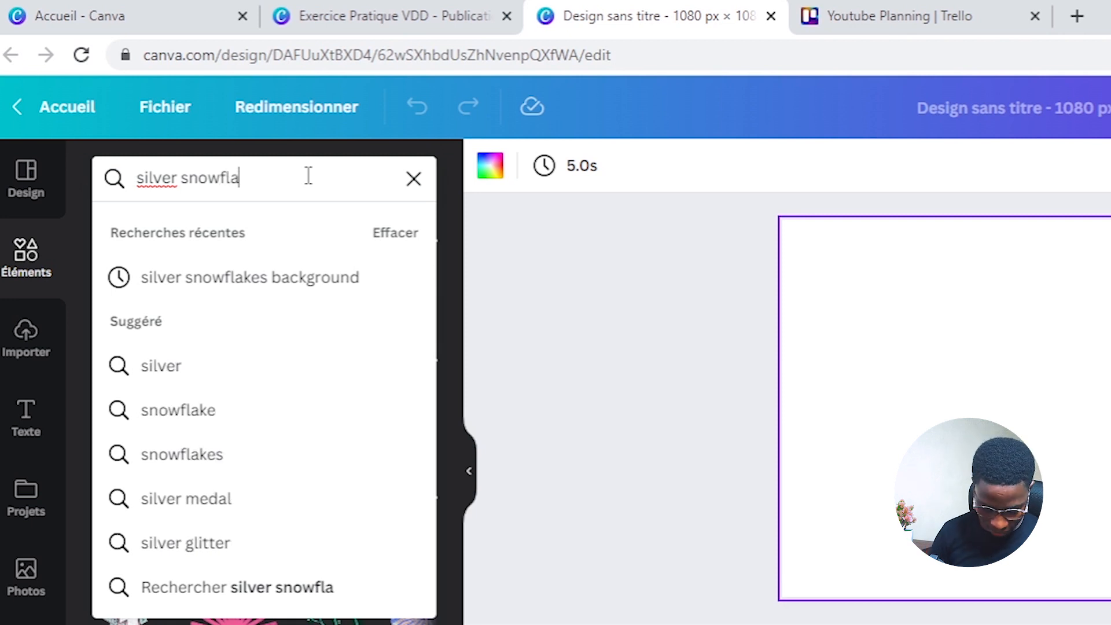
pyautogui.write('kes bac')
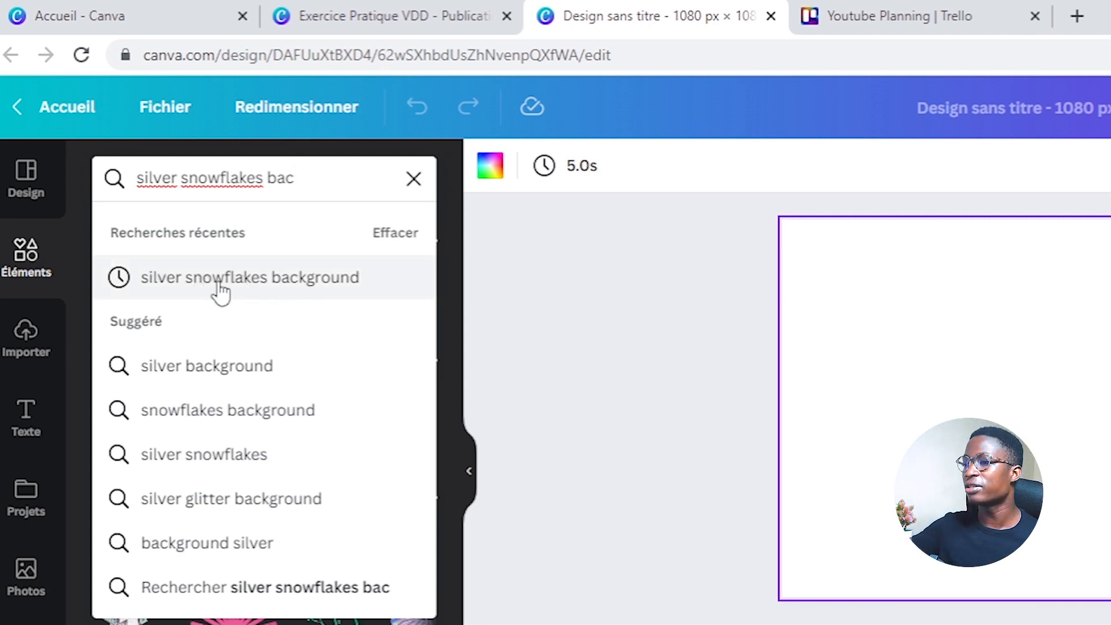
pyautogui.click(334, 287)
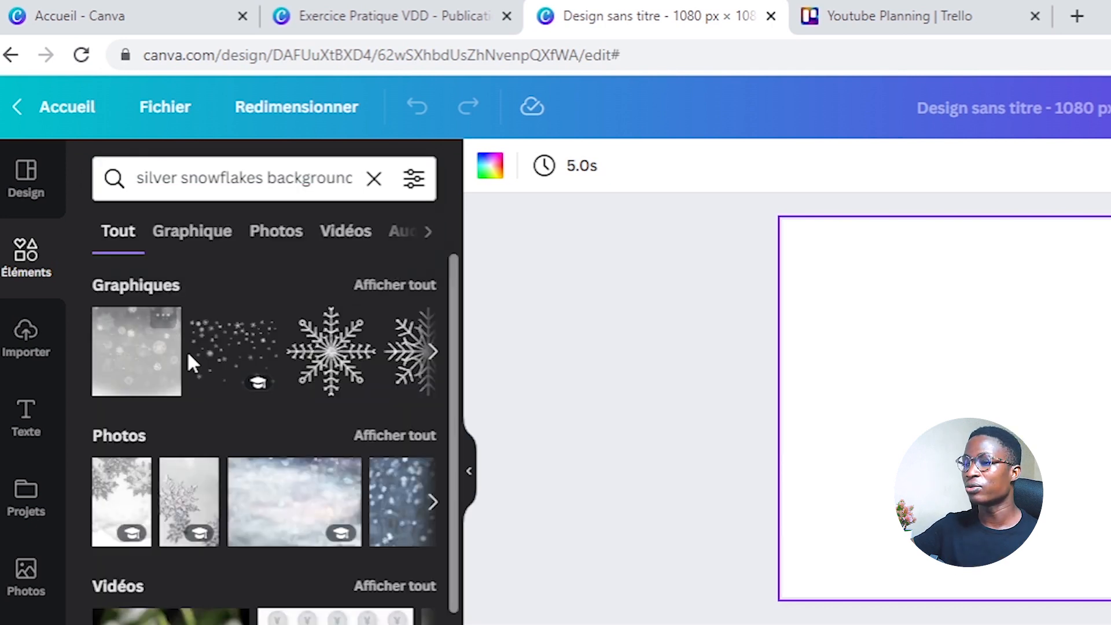
pyautogui.click(130, 372)
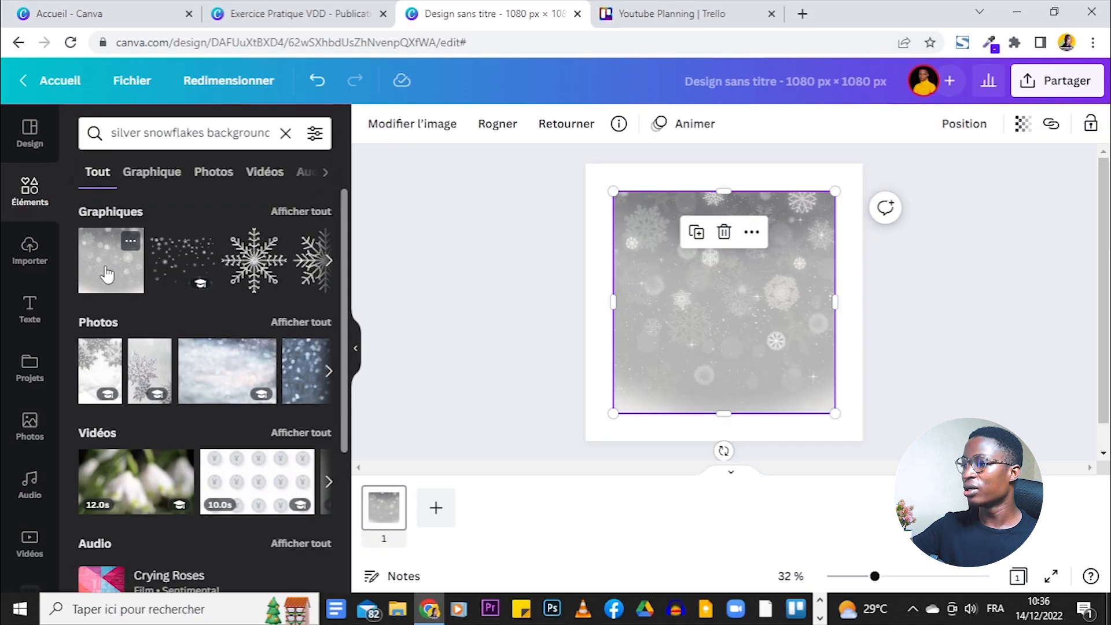
# - Set the snowflake graphic as the page background
pyautogui.rightClick(704, 294)
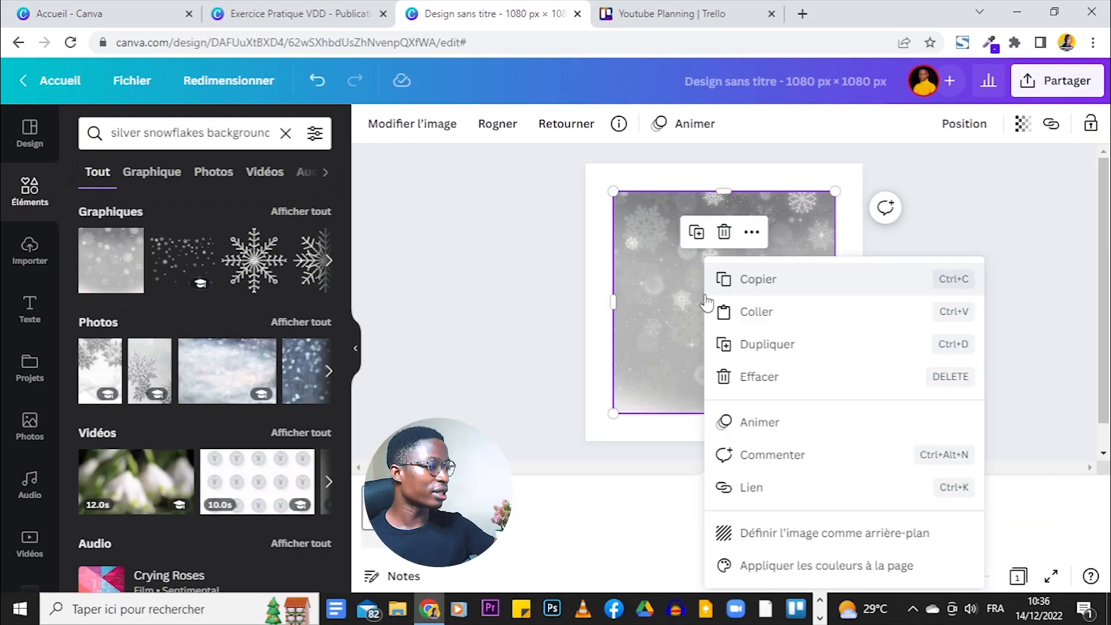
pyautogui.click(873, 546)
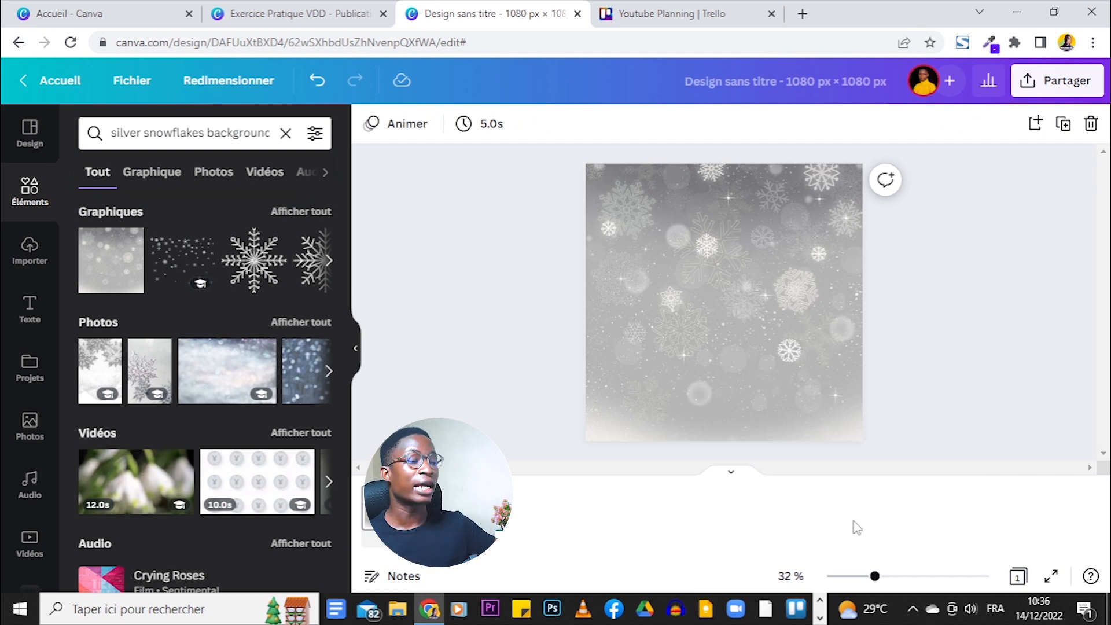
pyautogui.click(752, 332)
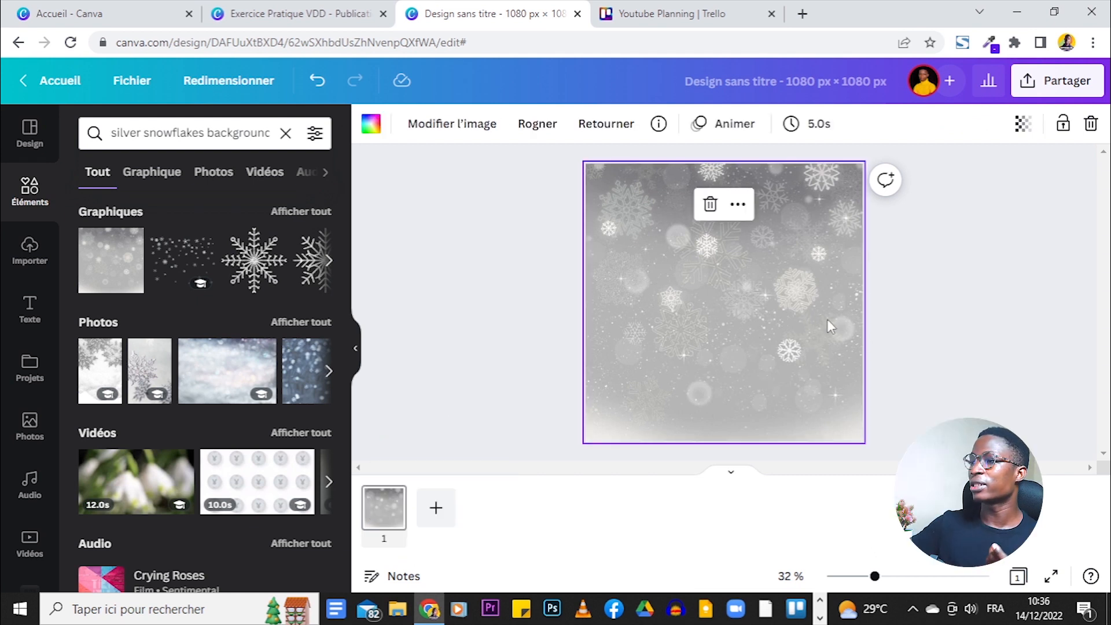
# - Compare the new snowflake background against the original VDD flyer
pyautogui.click(339, 7)
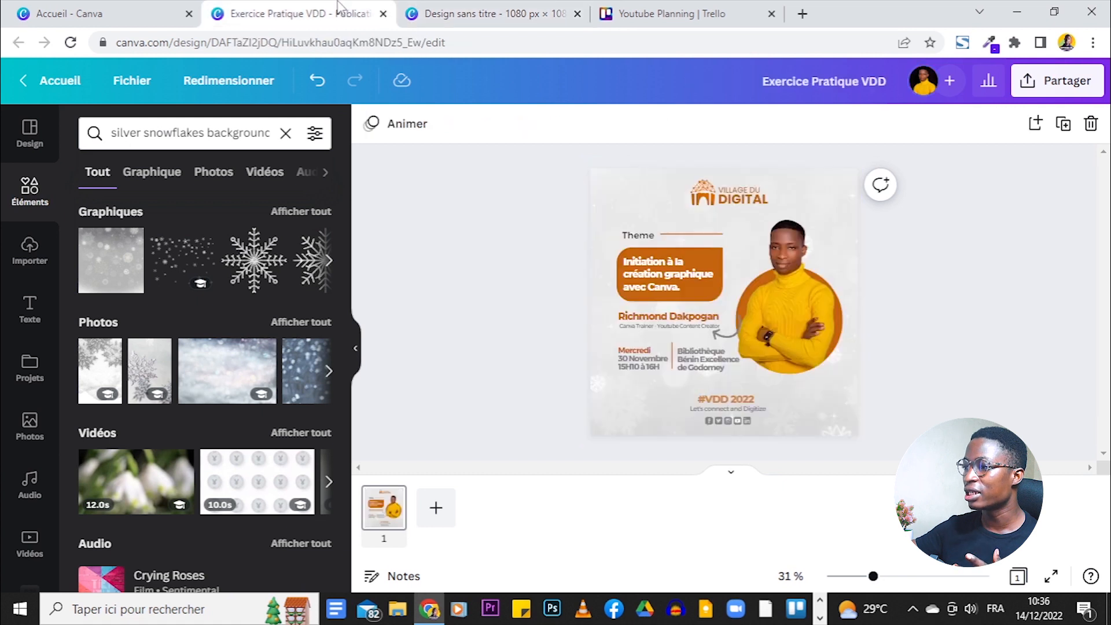
pyautogui.click(495, 13)
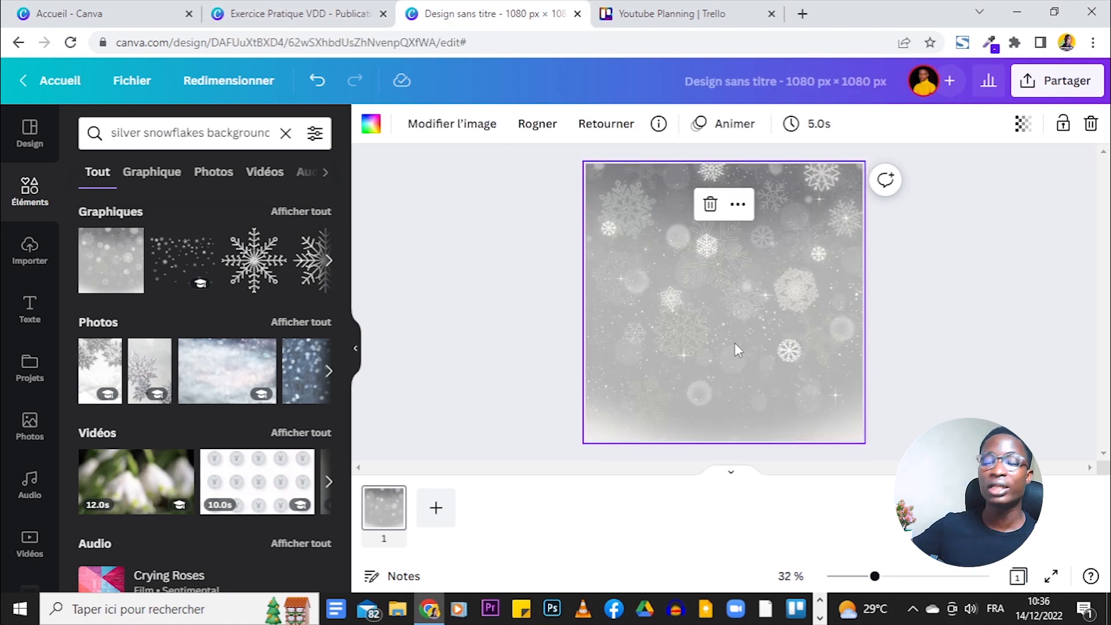
pyautogui.click(511, 292)
pyautogui.click(360, 7)
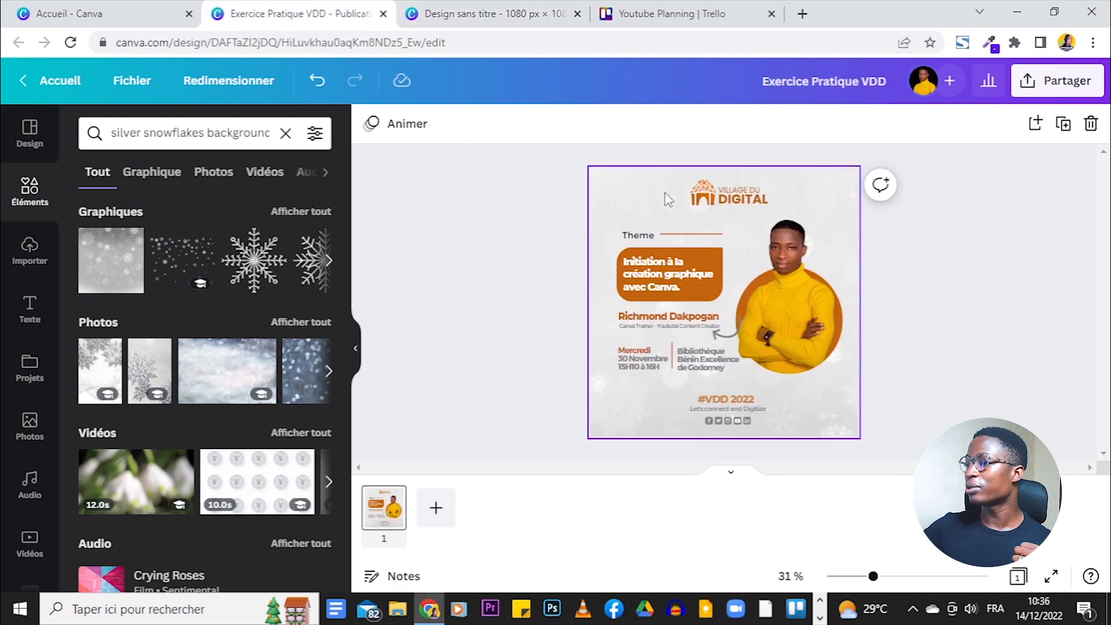
pyautogui.click(423, 13)
pyautogui.click(660, 235)
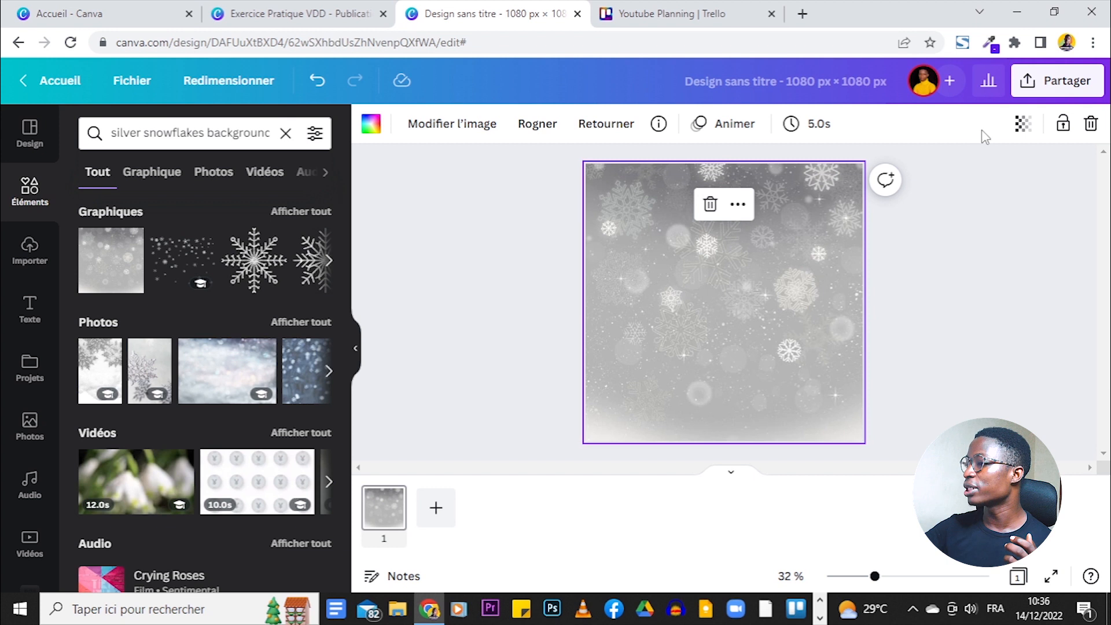
# - Set the snowflake background's transparency to 50, then fade it a little lighter
pyautogui.click(1022, 132)
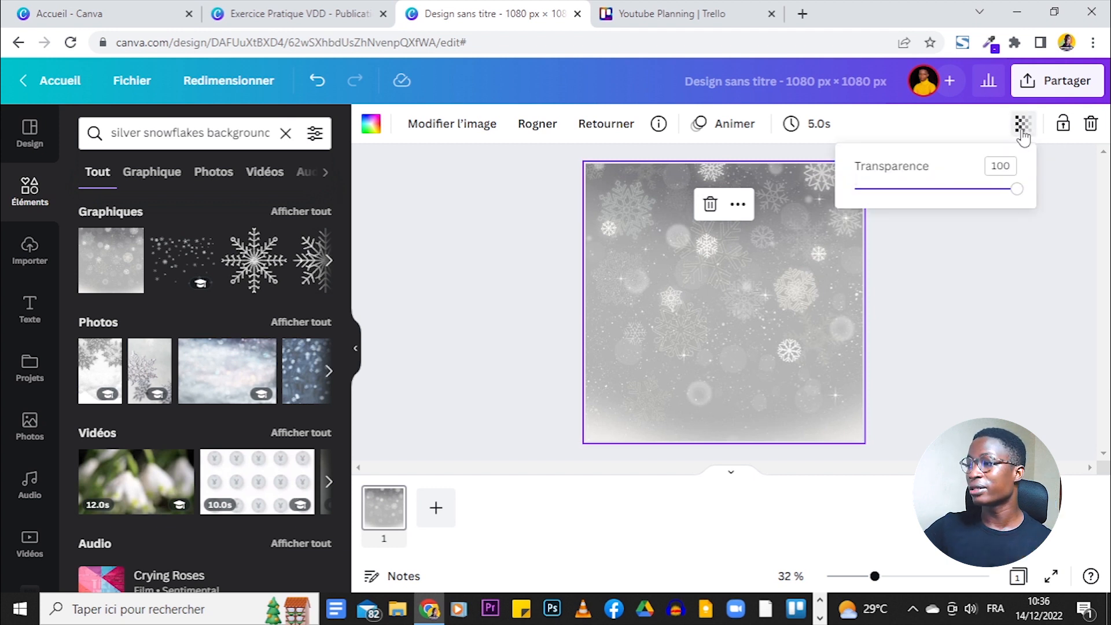
pyautogui.click(1007, 167)
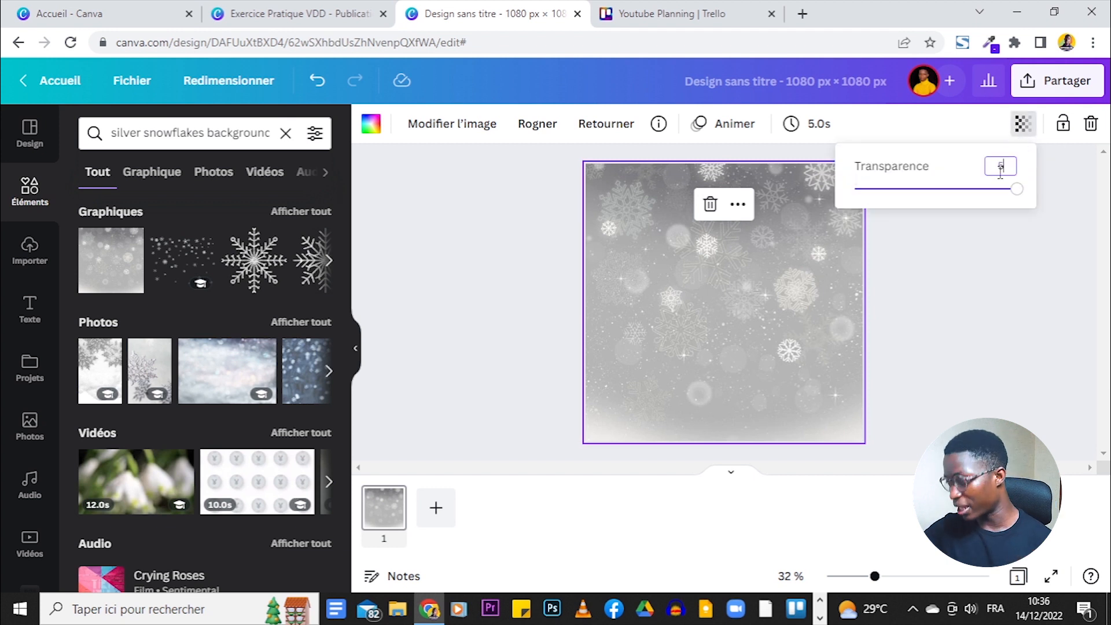
pyautogui.press('Return')
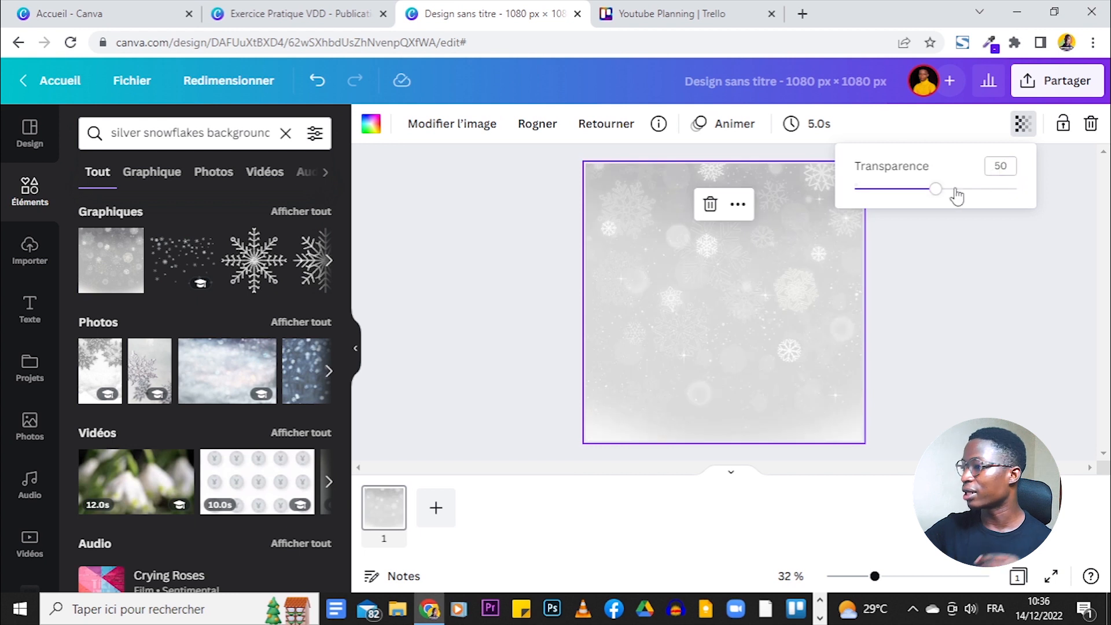
pyautogui.click(365, 12)
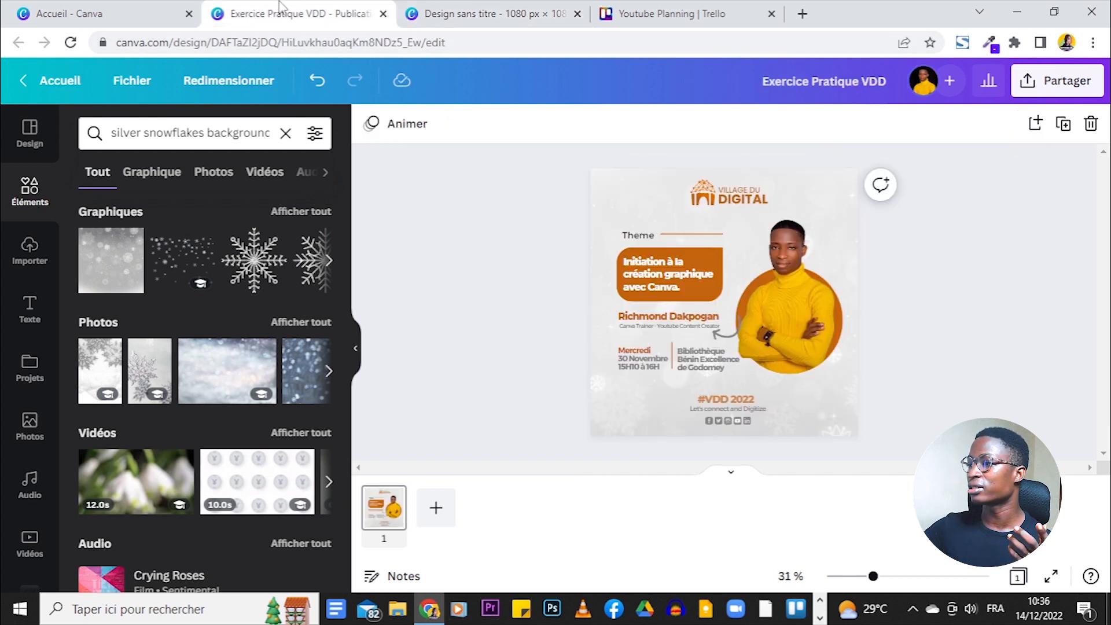
pyautogui.click(492, 13)
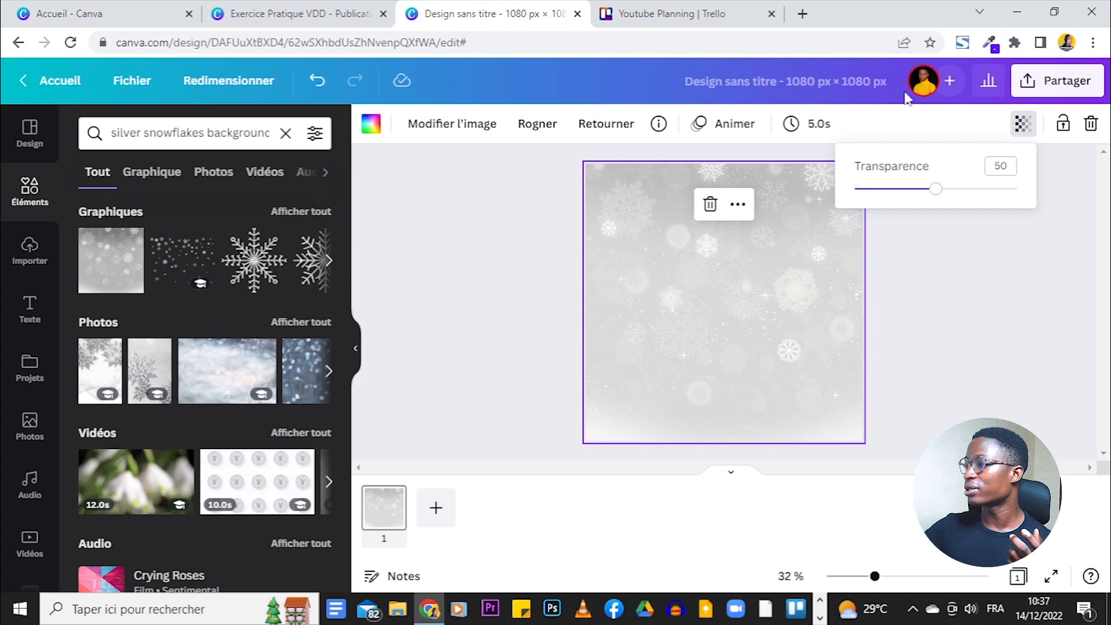
pyautogui.moveTo(924, 197); pyautogui.dragTo(891, 191)
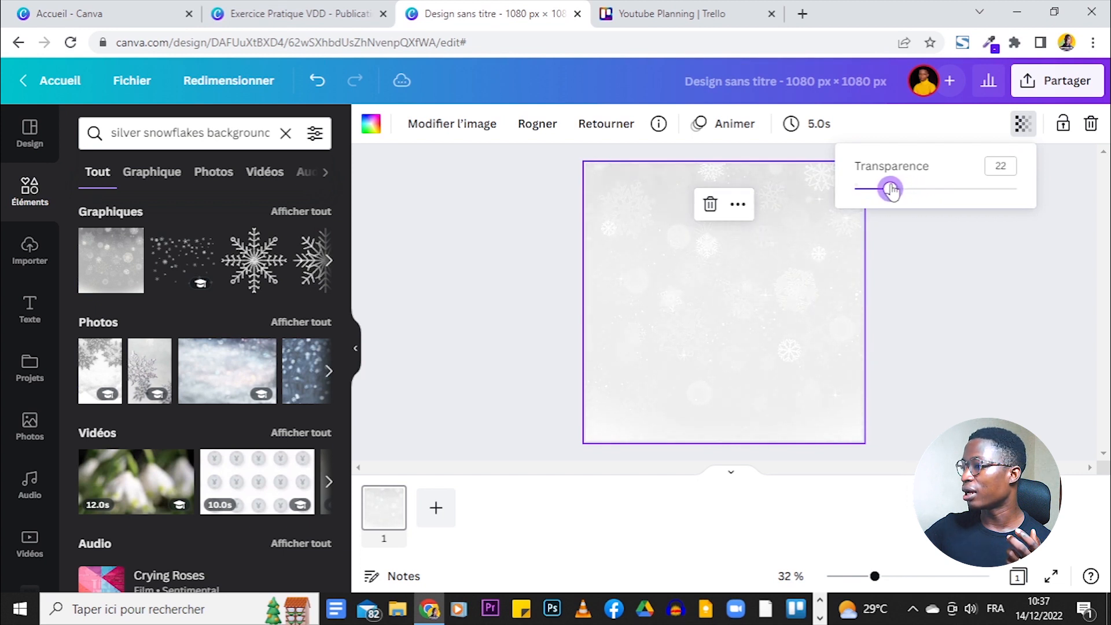
pyautogui.click(822, 313)
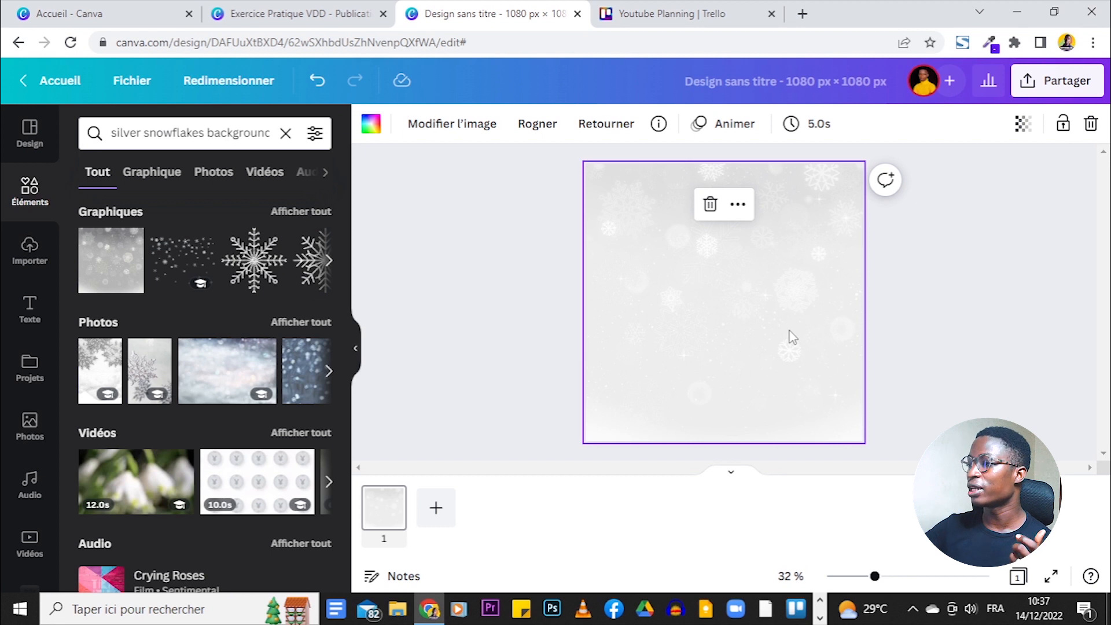
# - Flip the snowflake background vertically
pyautogui.click(619, 127)
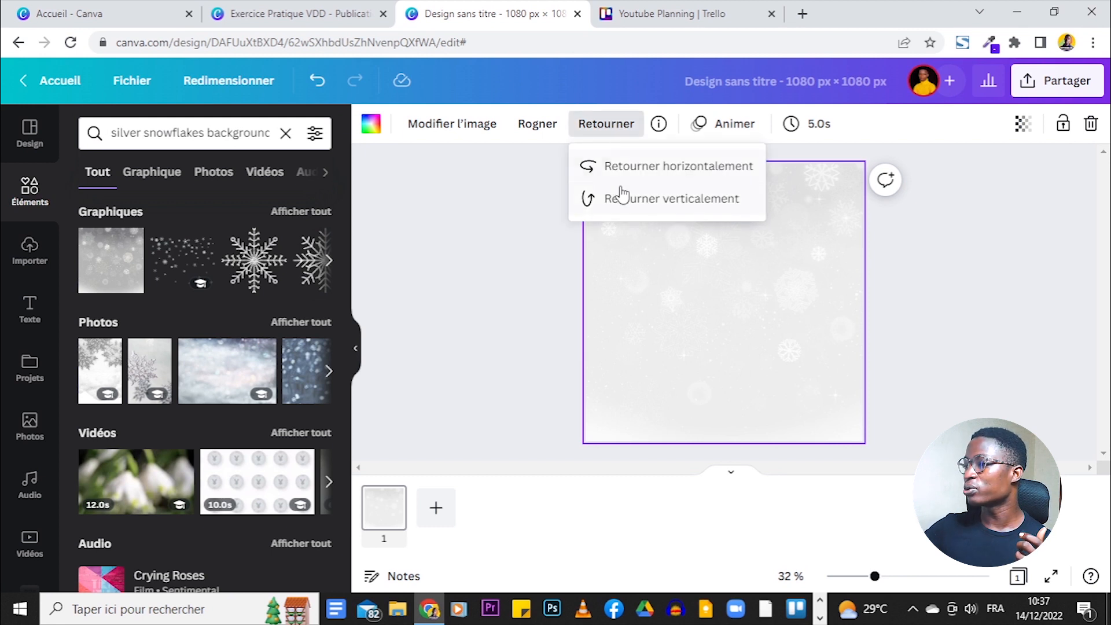
pyautogui.click(628, 198)
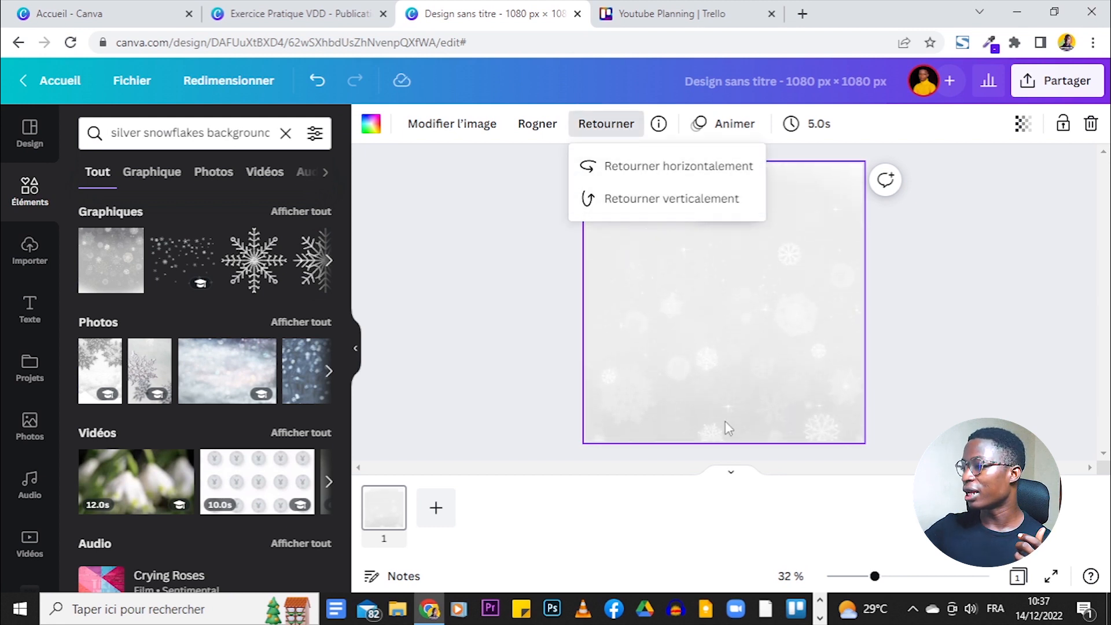
pyautogui.click(943, 330)
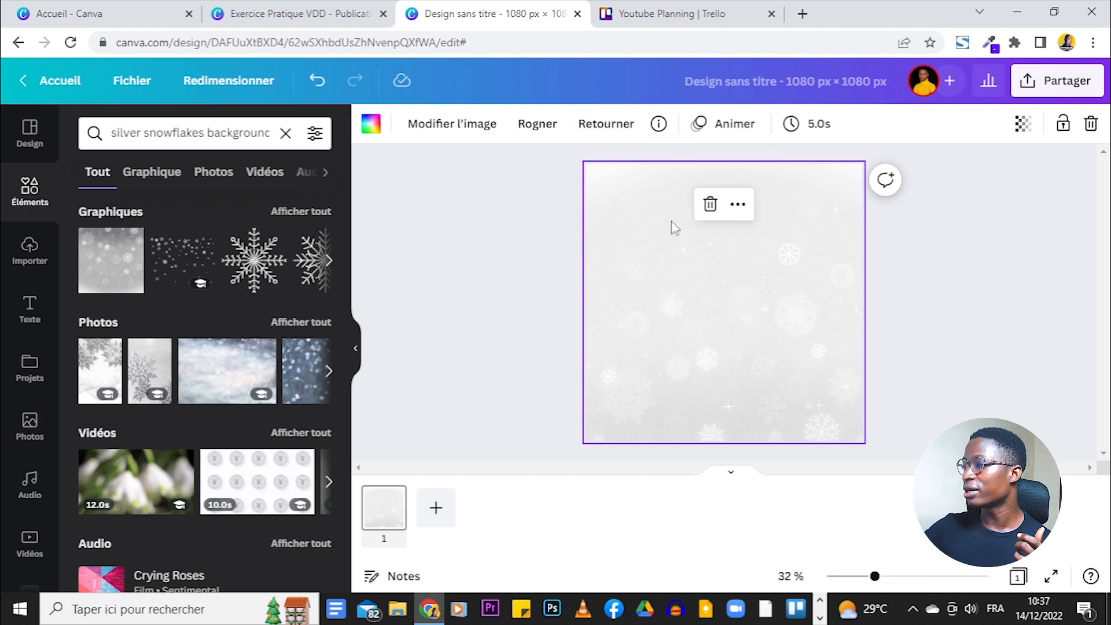
pyautogui.click(989, 366)
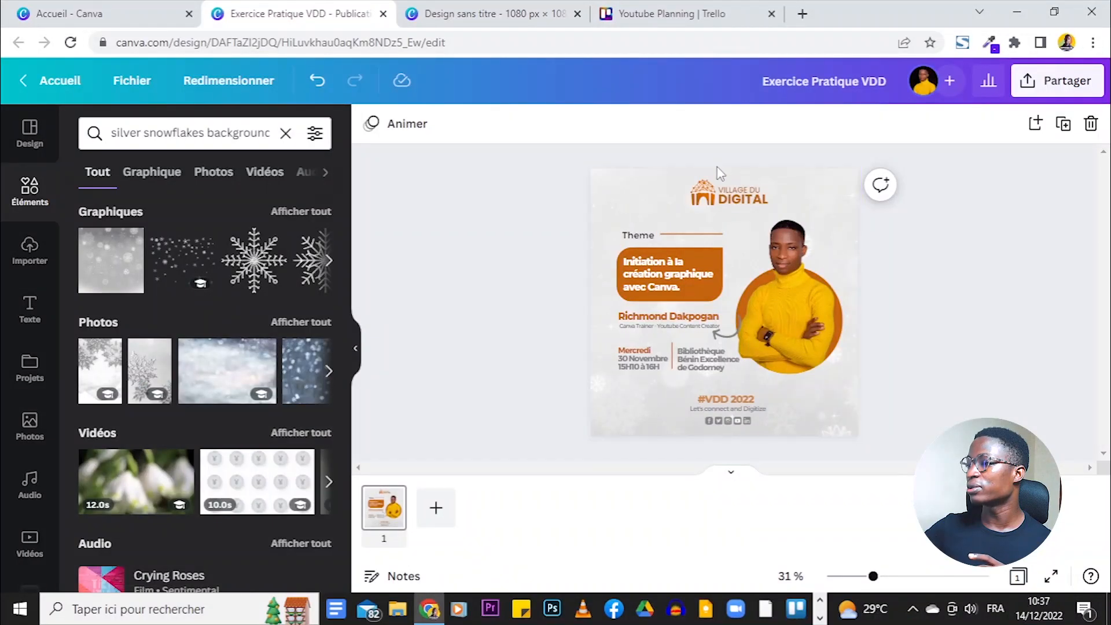
# - Add the uploaded Village du Digital logo, shrink it, and centre it at the top
pyautogui.click(499, 14)
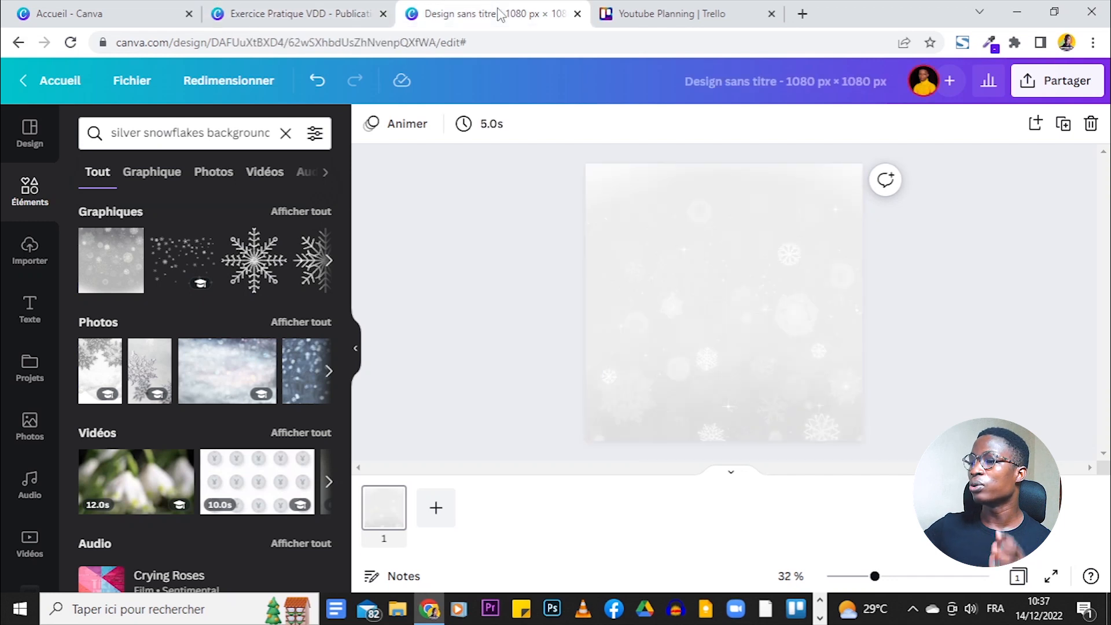
pyautogui.click(26, 254)
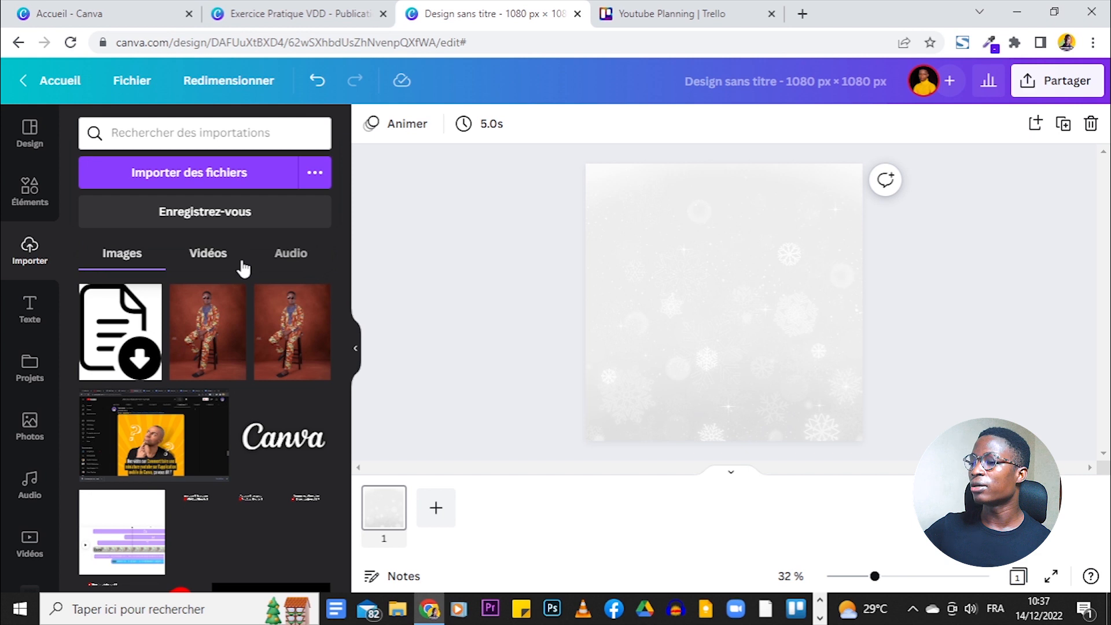
pyautogui.scroll(-10, 246, 301)
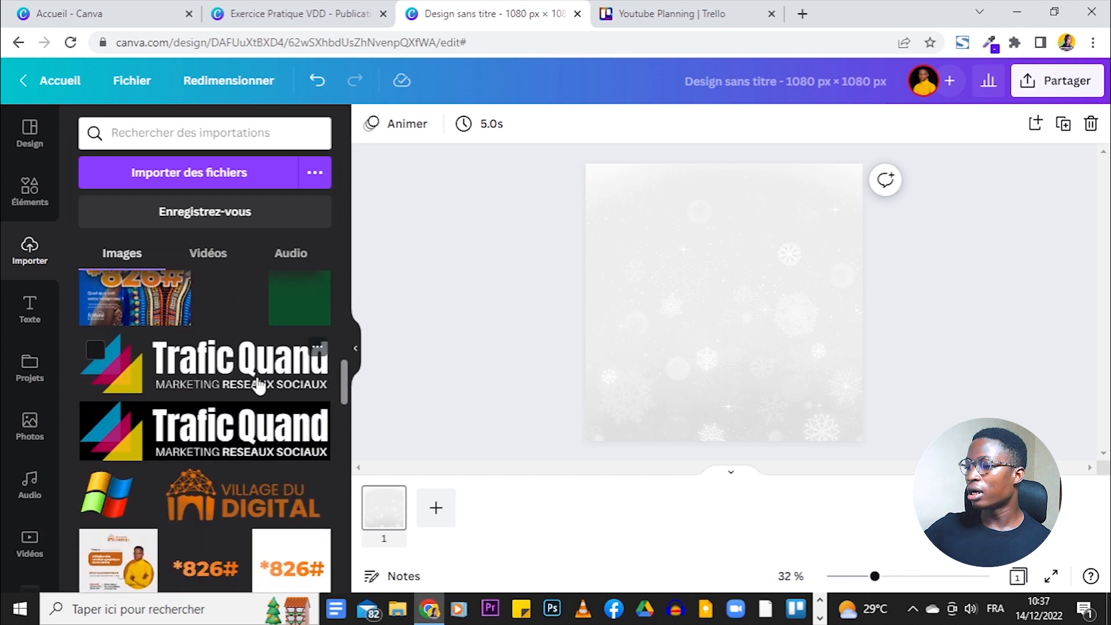
pyautogui.scroll(-2, 258, 385)
pyautogui.click(278, 417)
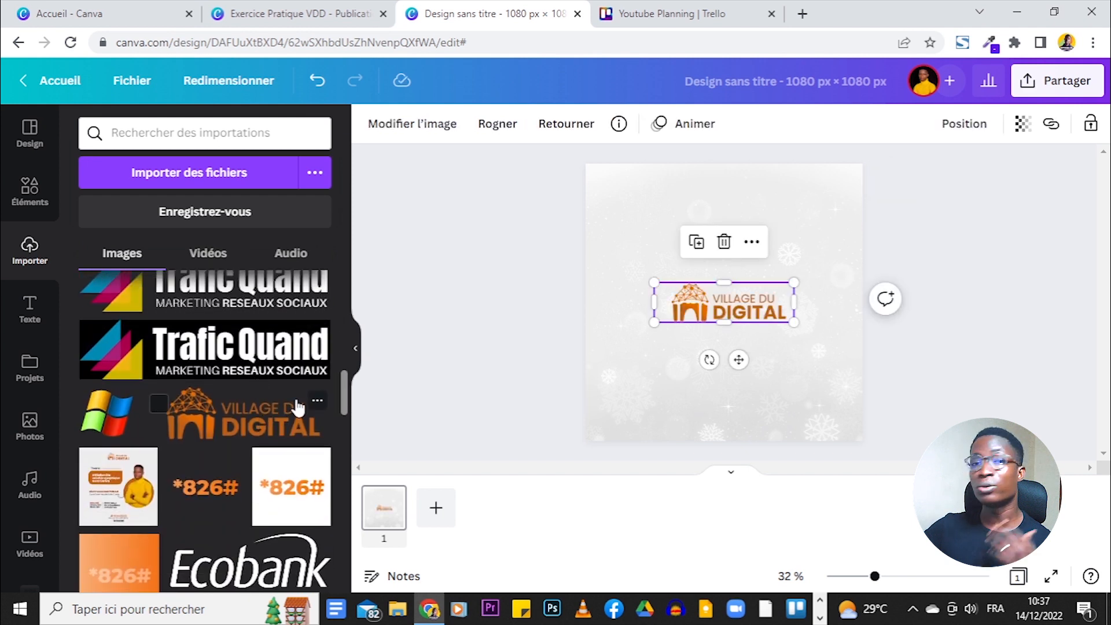
pyautogui.moveTo(655, 322); pyautogui.dragTo(712, 306)
pyautogui.moveTo(762, 344); pyautogui.dragTo(732, 238)
pyautogui.click(941, 301)
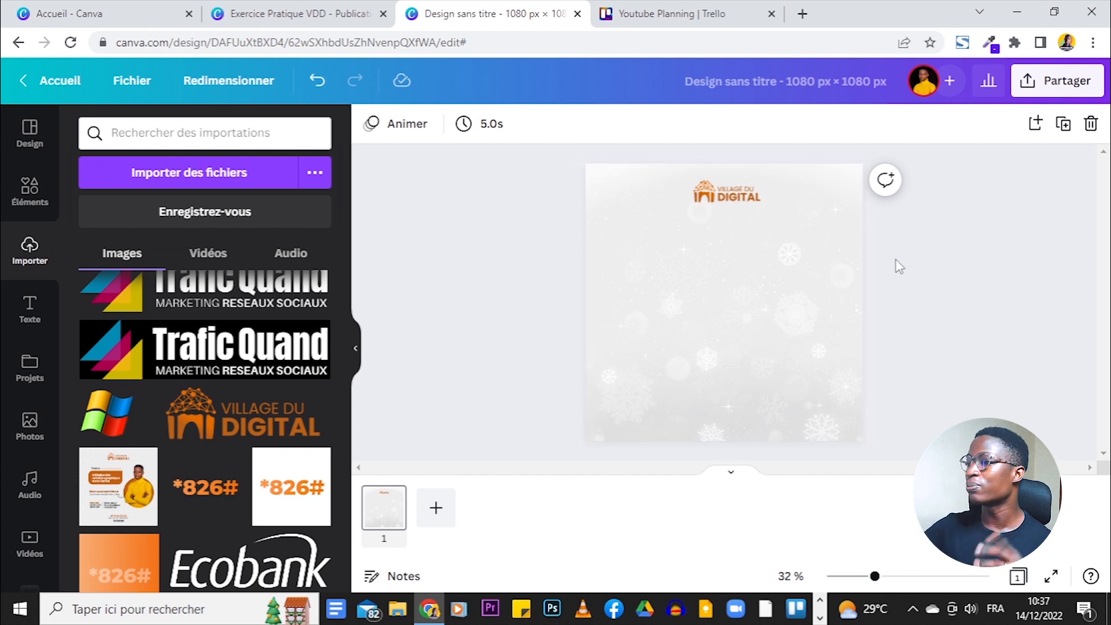
pyautogui.click(295, 13)
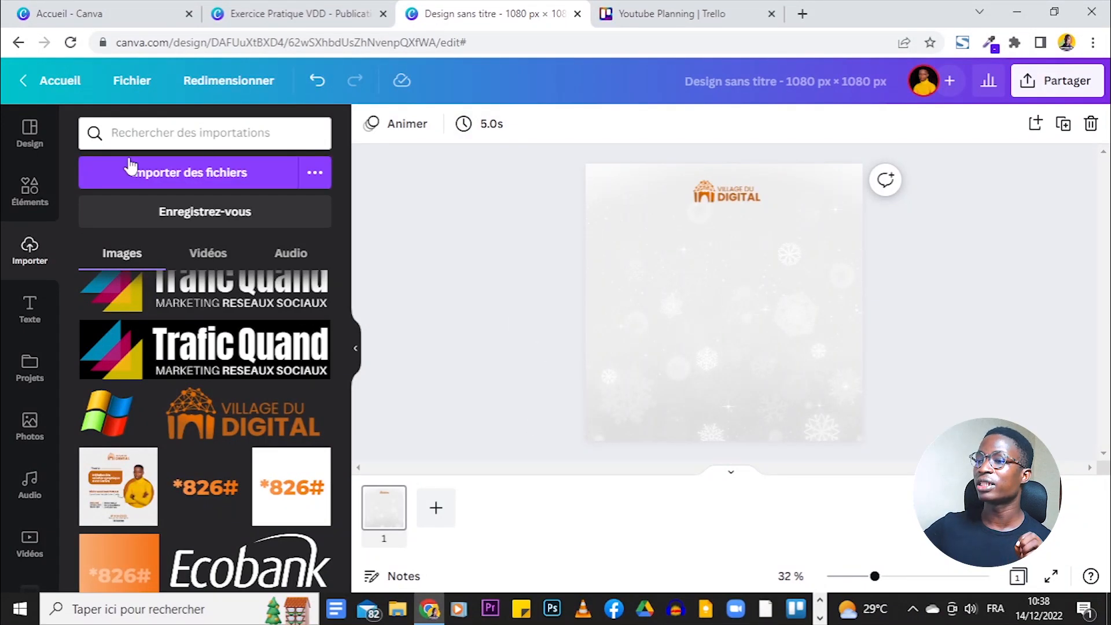
pyautogui.click(27, 198)
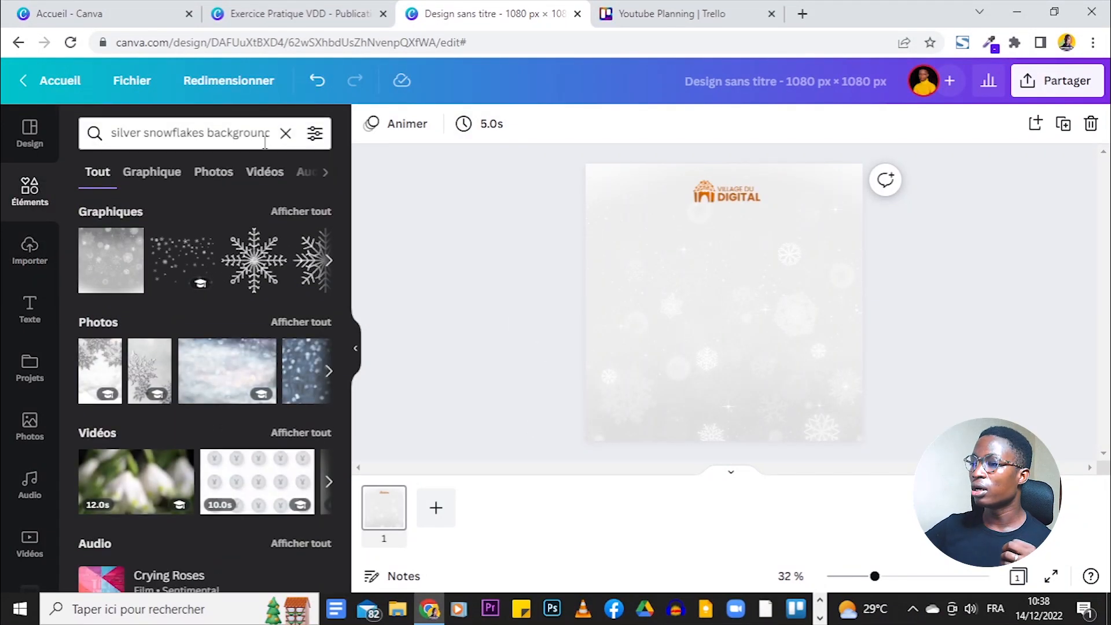
# - Try a sharp-cornered square from Lines and shapes, then delete it
pyautogui.click(283, 133)
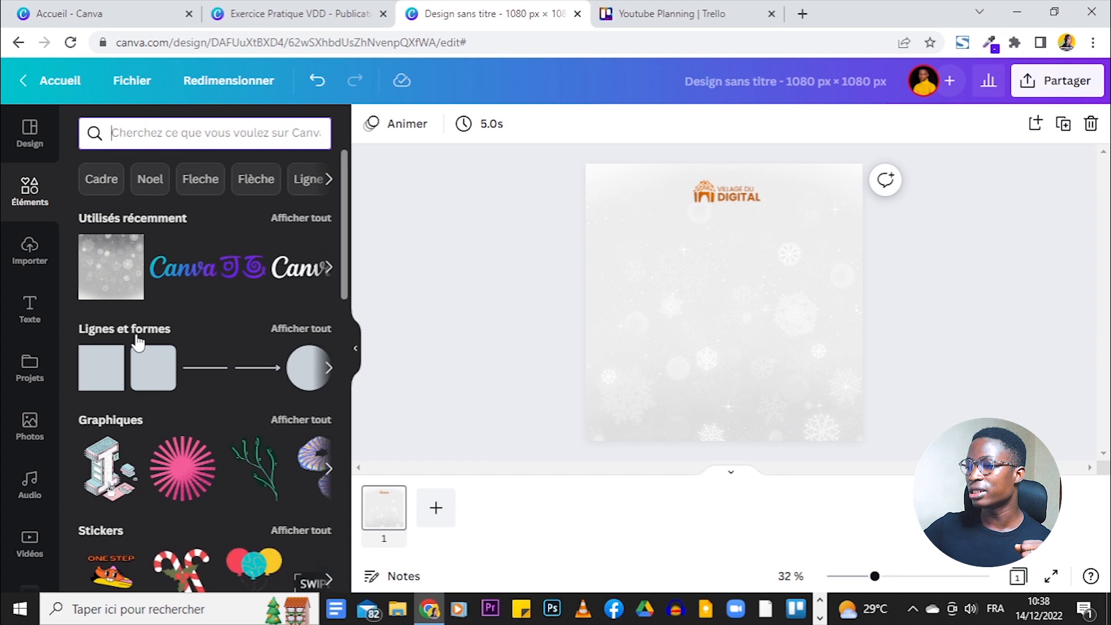
pyautogui.click(301, 329)
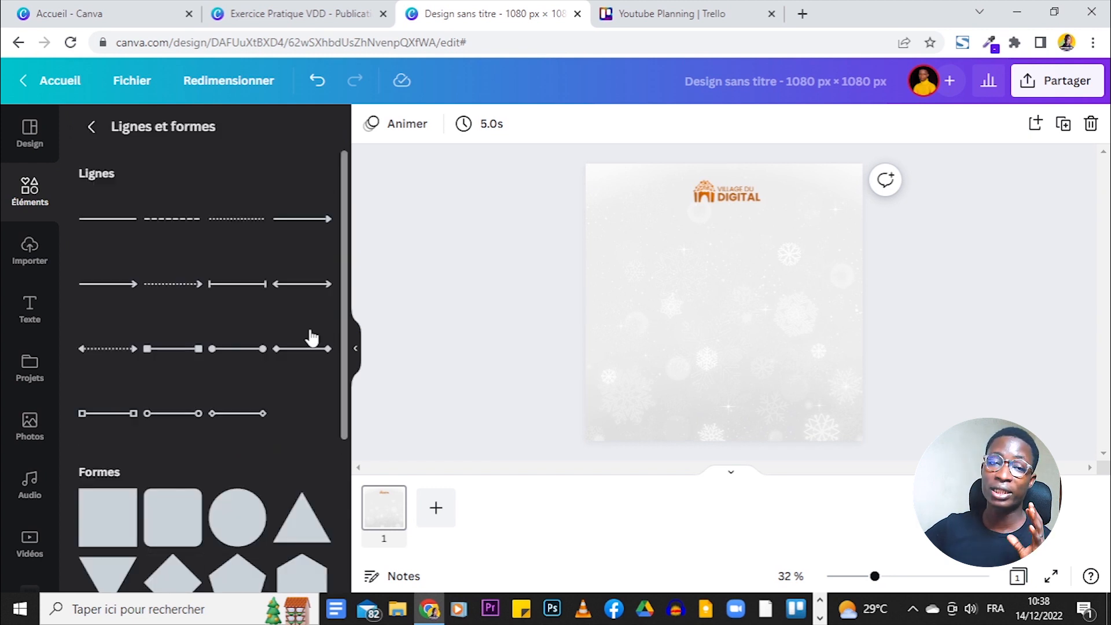
pyautogui.scroll(-3, 251, 356)
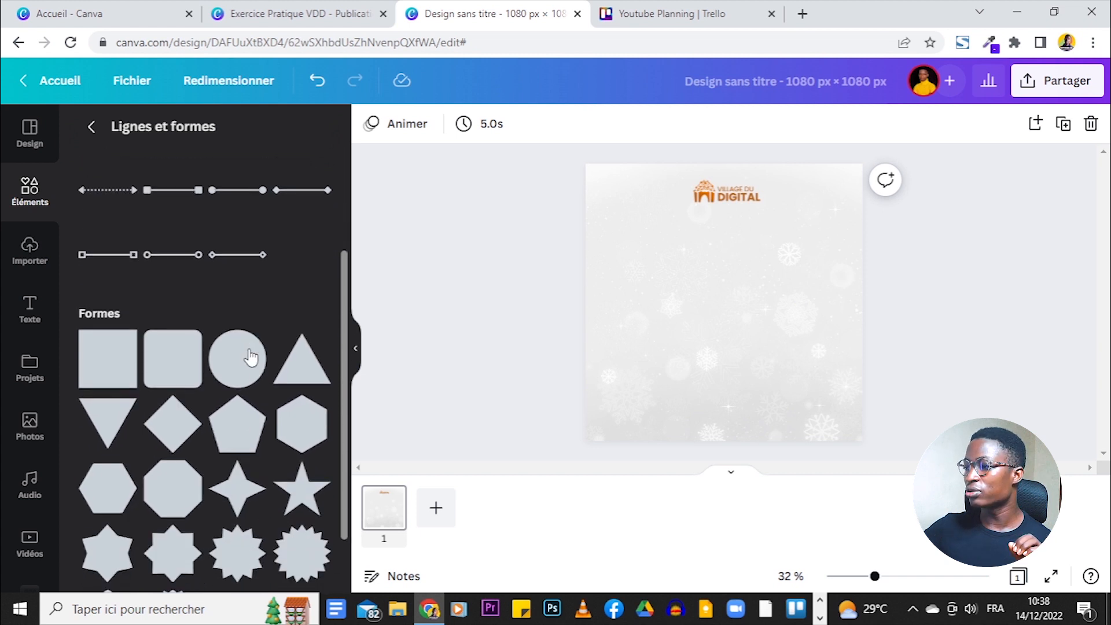
pyautogui.click(110, 366)
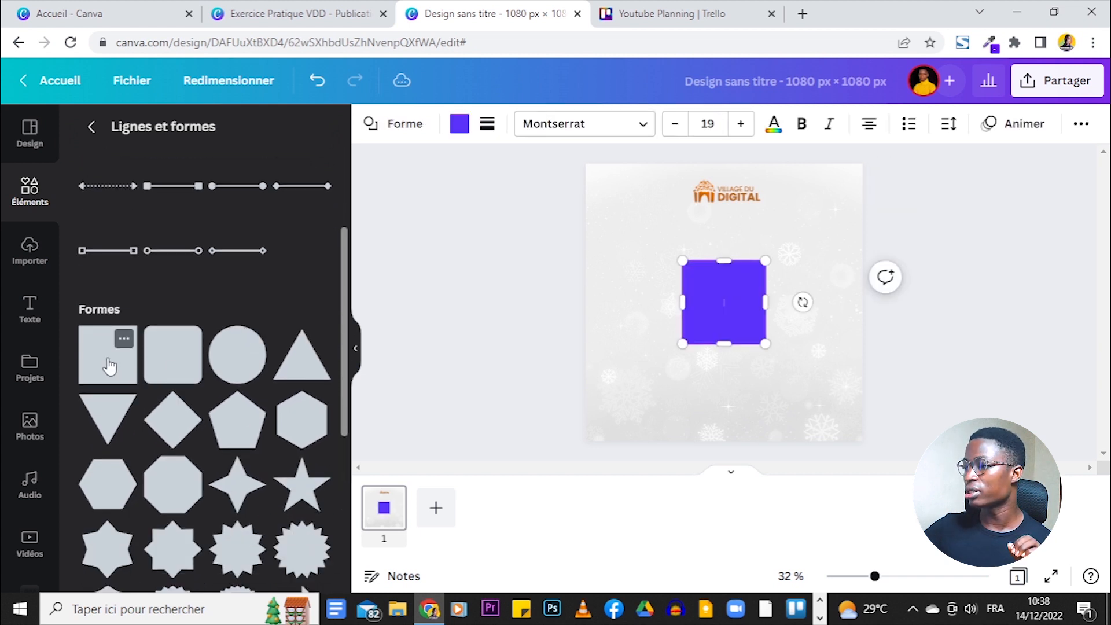
pyautogui.click(322, 10)
pyautogui.click(435, 11)
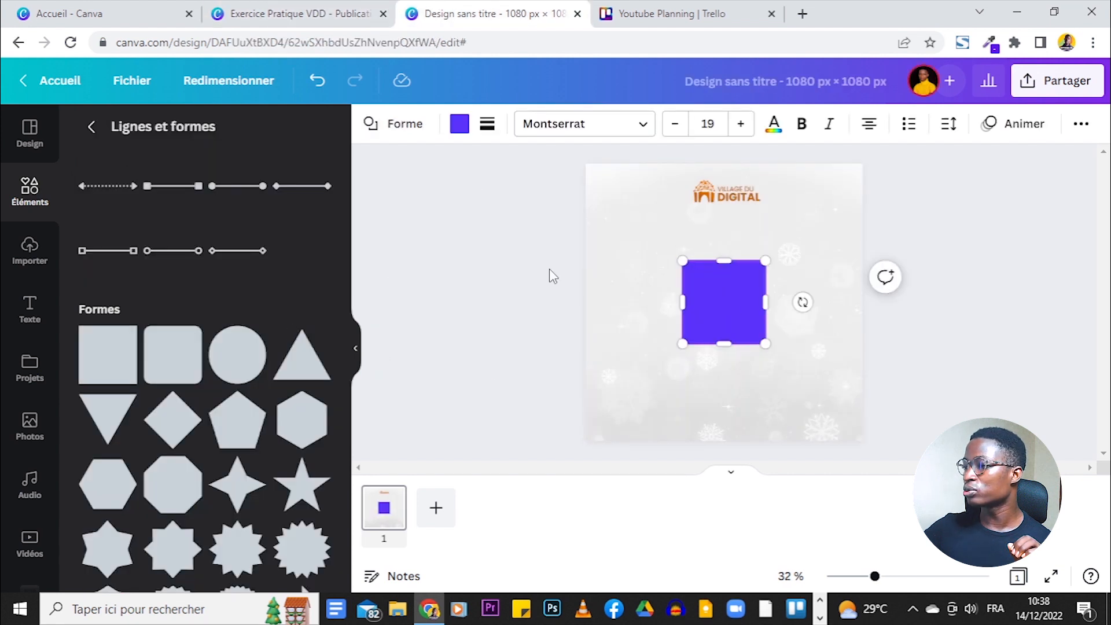
pyautogui.press('Delete')
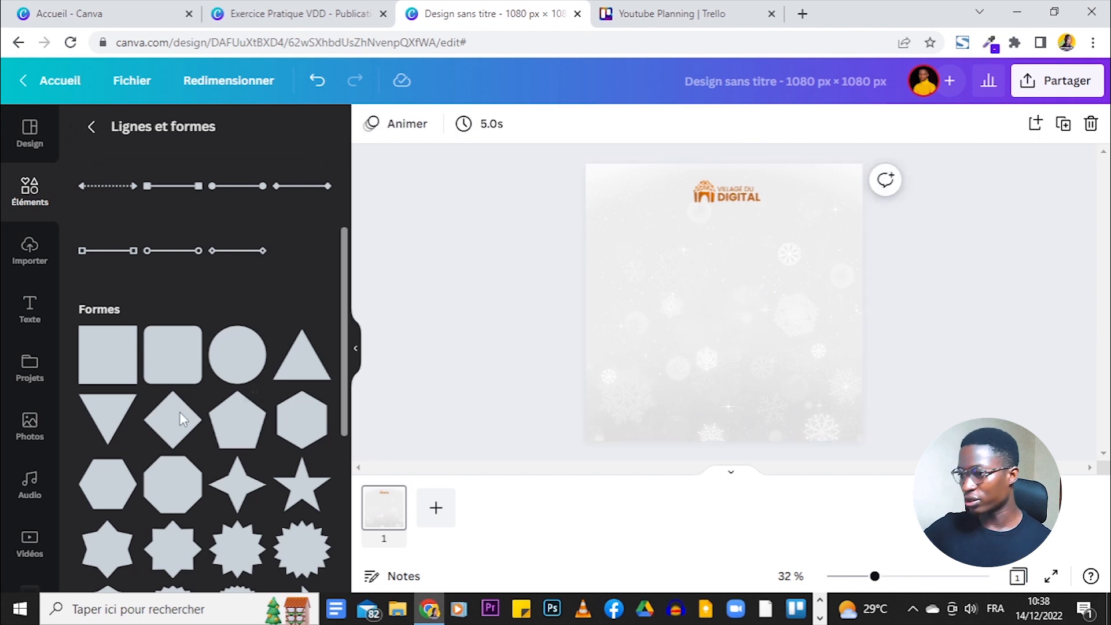
# - Add a purple rounded square below the logo, left of centre, and flatten it into a bar
pyautogui.click(165, 357)
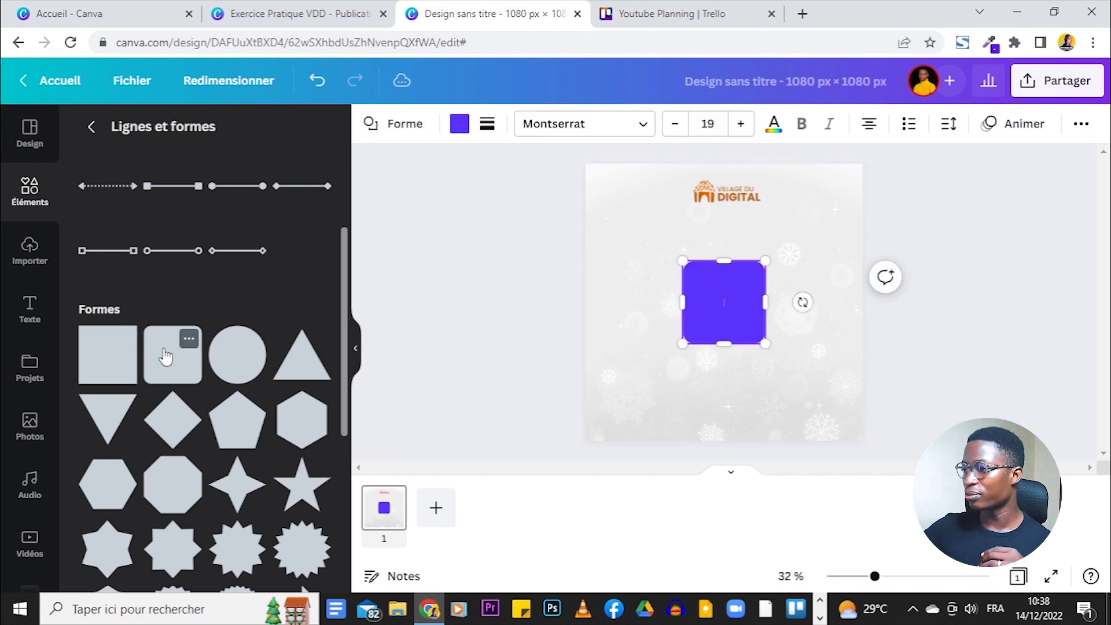
pyautogui.click(769, 304)
pyautogui.moveTo(741, 291); pyautogui.dragTo(676, 280)
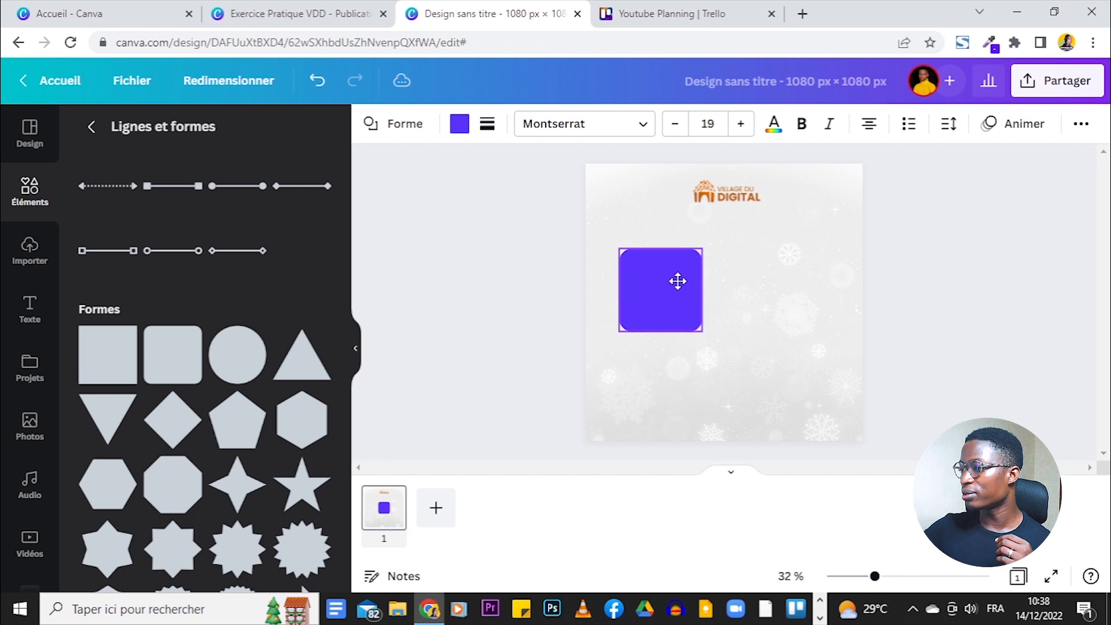
pyautogui.moveTo(662, 331); pyautogui.dragTo(663, 306)
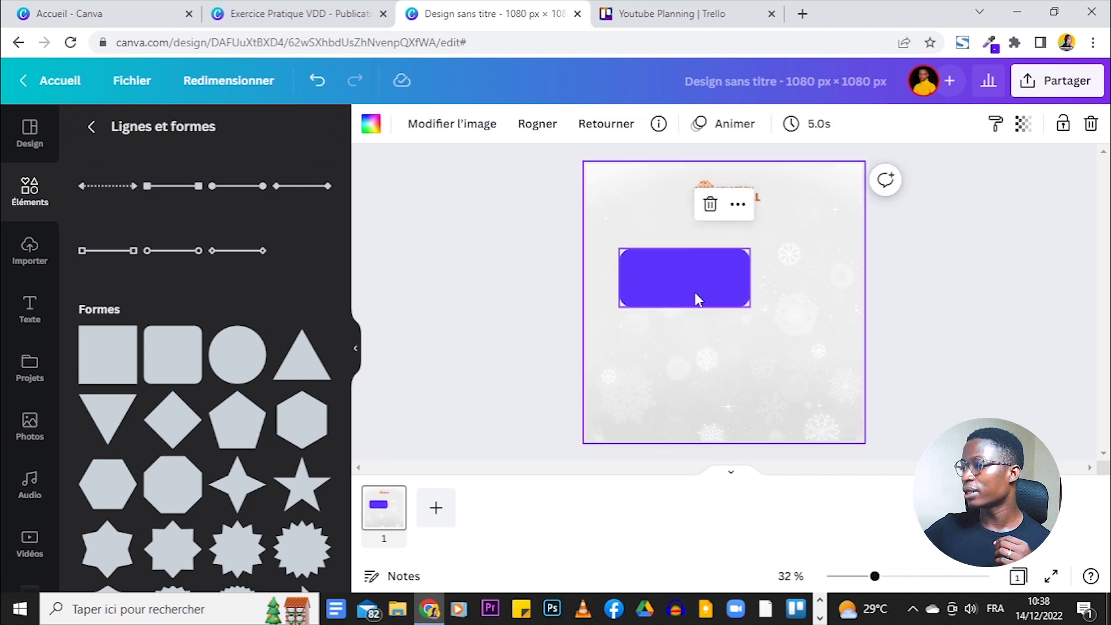
pyautogui.click(695, 293)
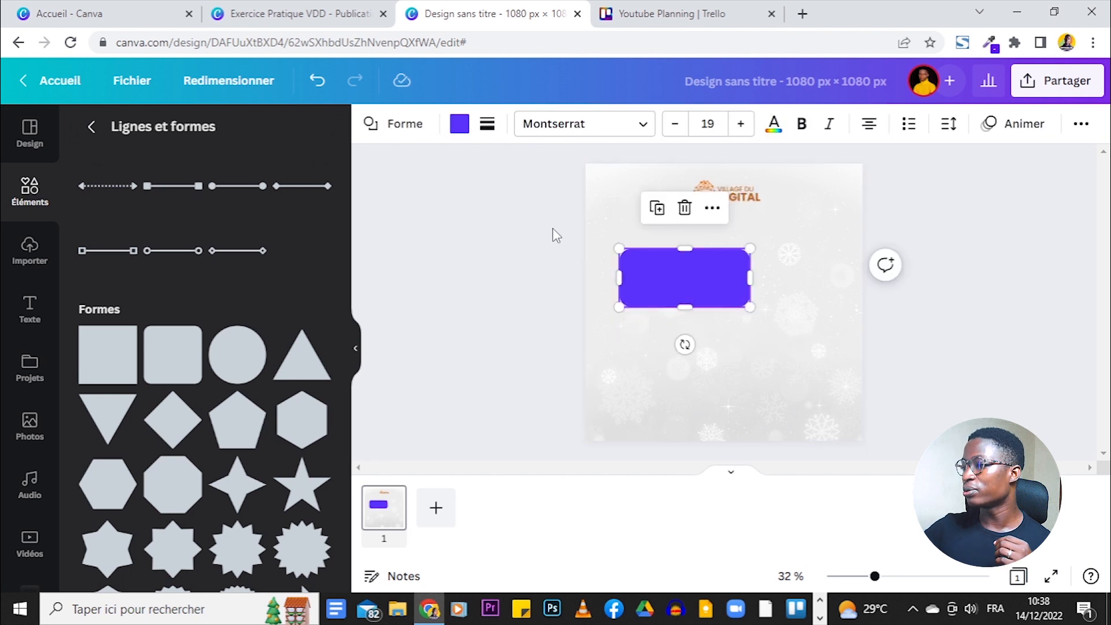
pyautogui.click(818, 377)
# - Increase the purple rectangle's corner rounding from 51 to about 59
pyautogui.click(301, 13)
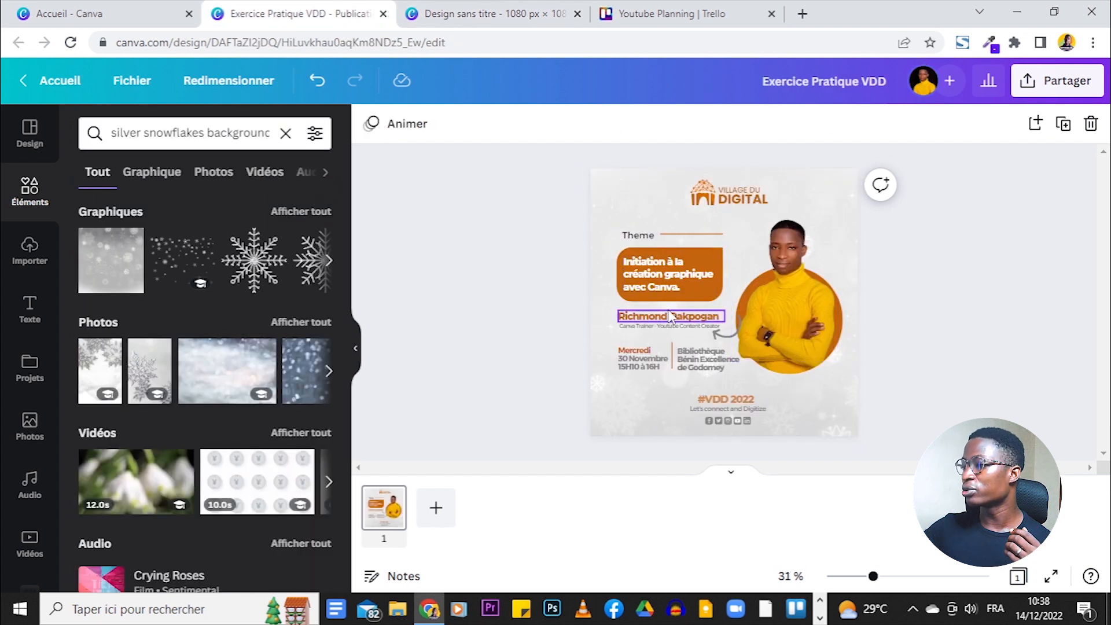
pyautogui.click(489, 12)
pyautogui.click(634, 281)
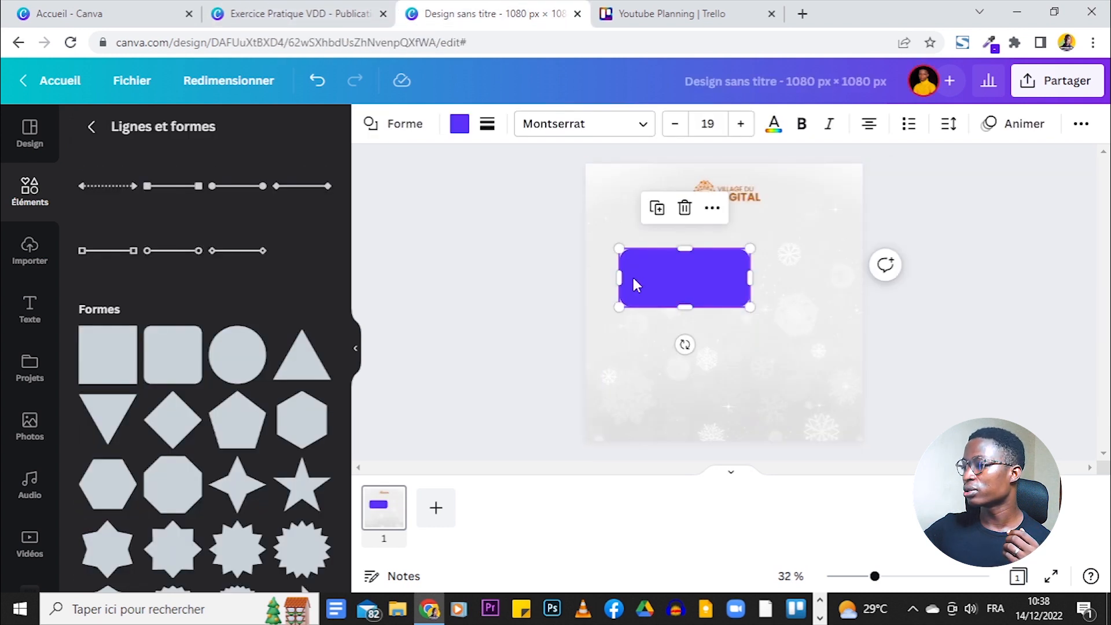
pyautogui.click(489, 124)
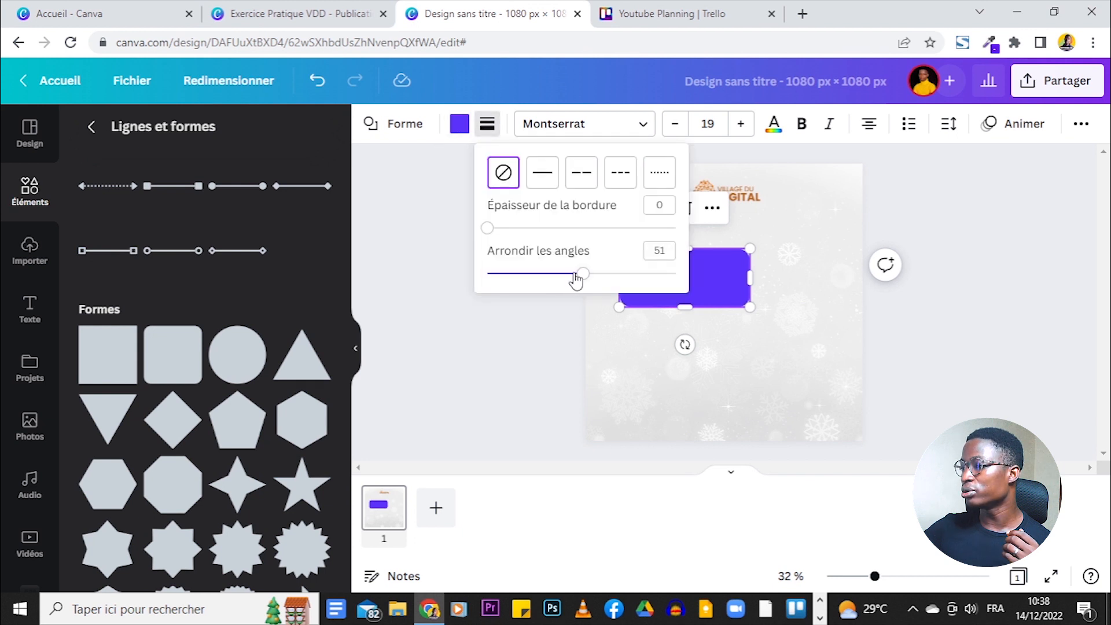
pyautogui.moveTo(579, 276); pyautogui.dragTo(589, 277)
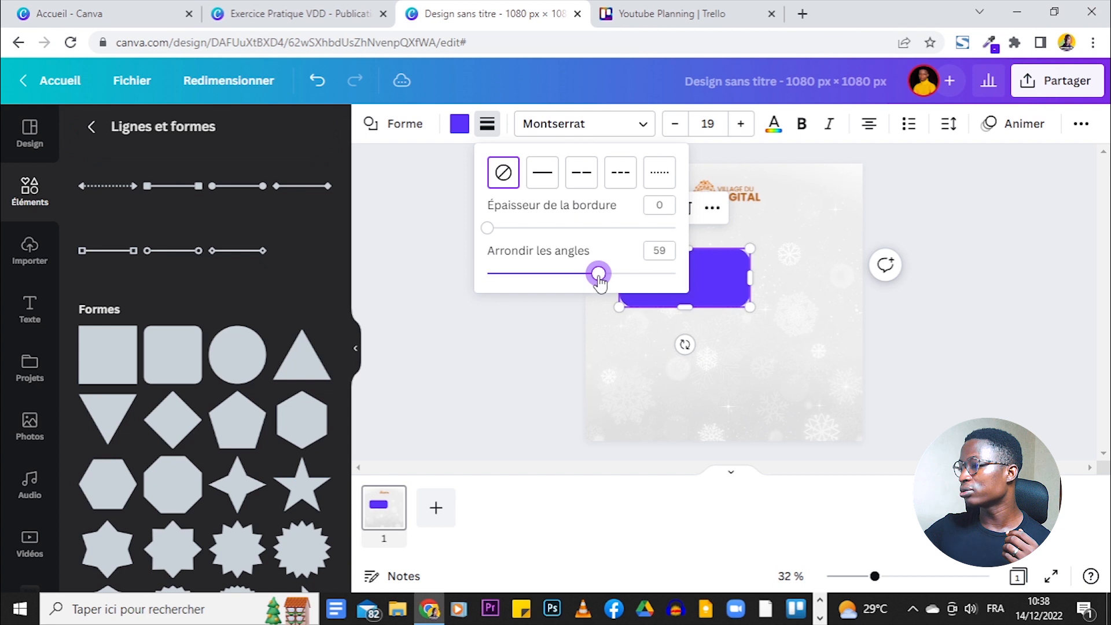
pyautogui.click(523, 414)
pyautogui.click(584, 275)
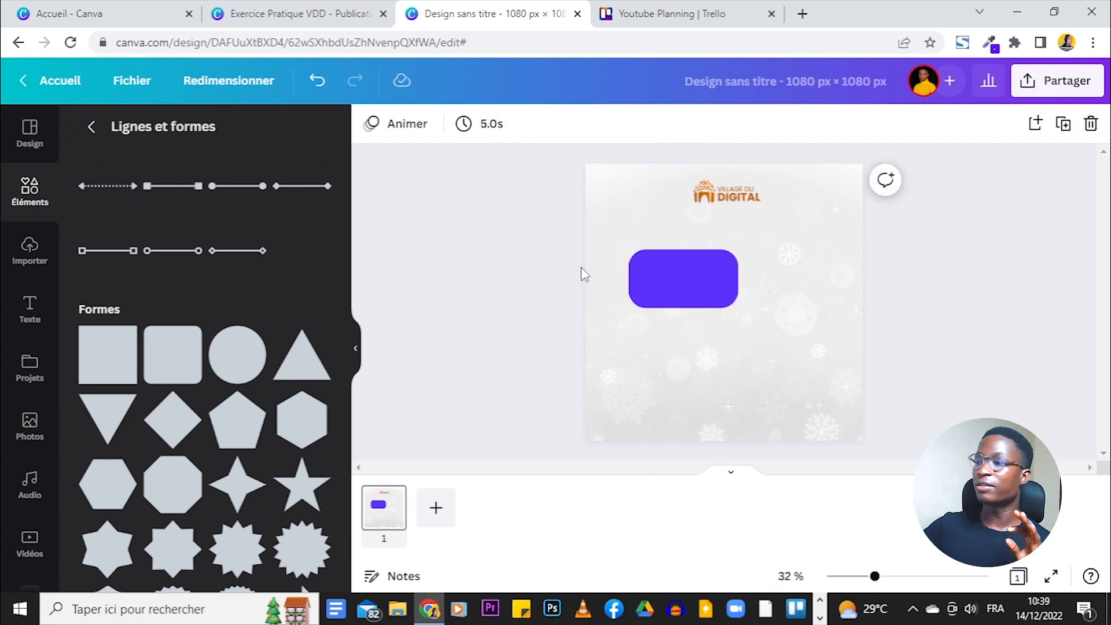
pyautogui.hotkey('ctrl', 'shift', 'Tab')
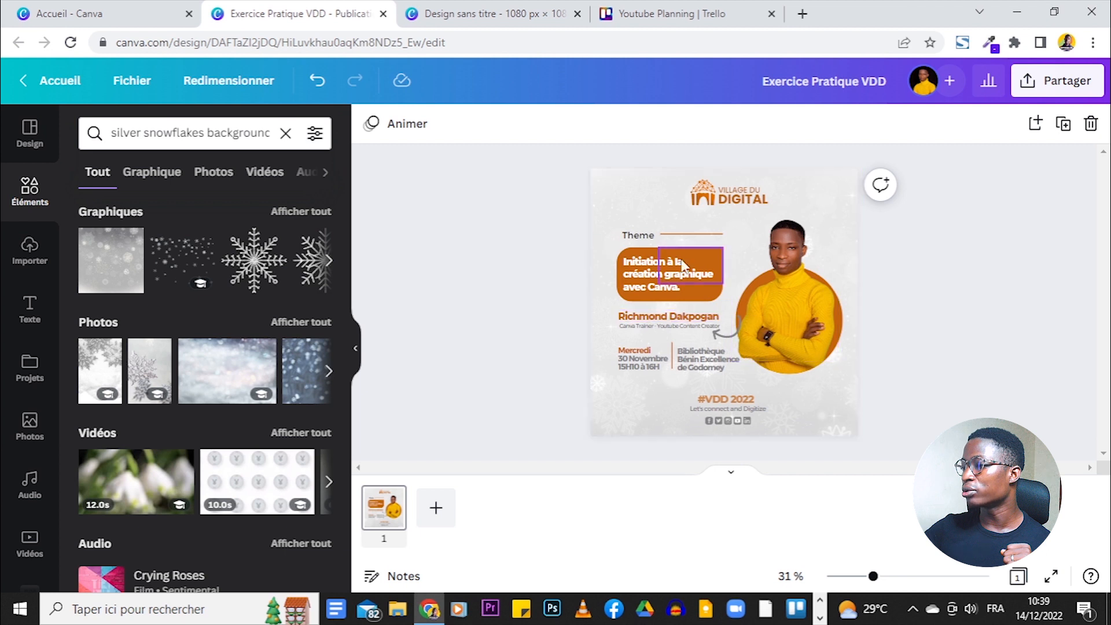
# - Add a second, shorter square and overlap it onto the rectangle's right end
pyautogui.click(449, 6)
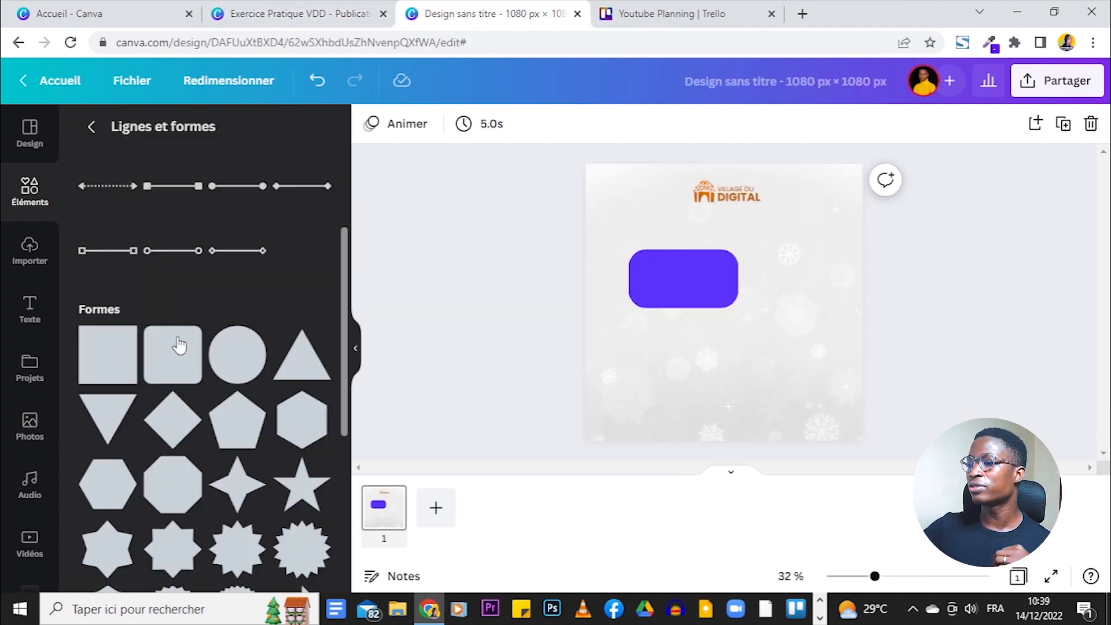
pyautogui.click(102, 370)
pyautogui.moveTo(721, 343); pyautogui.dragTo(719, 285)
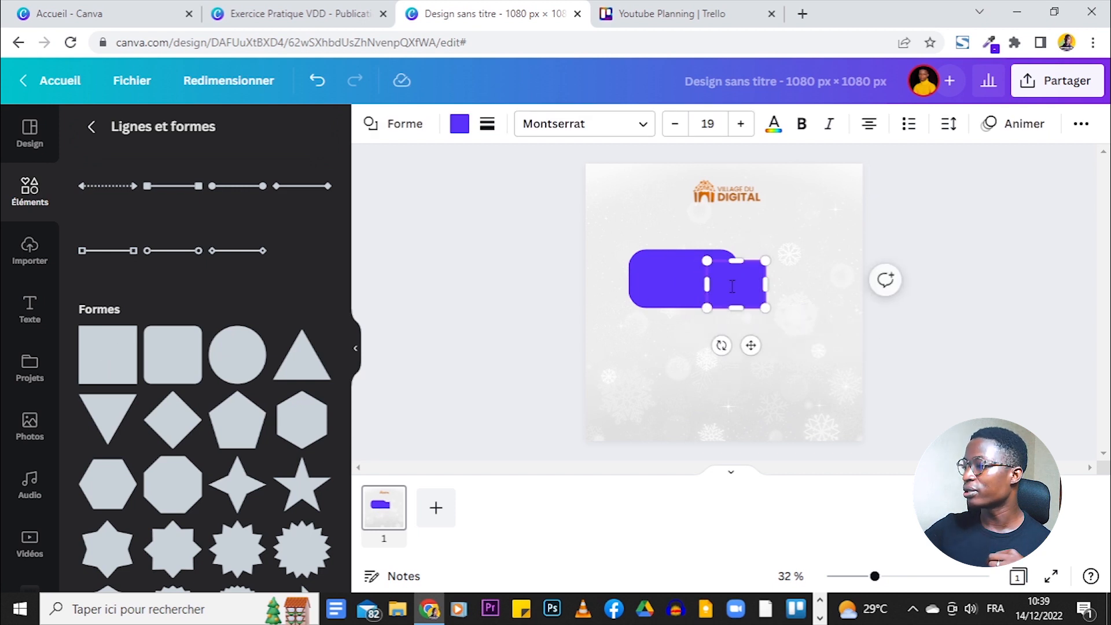
pyautogui.moveTo(771, 346); pyautogui.dragTo(829, 335)
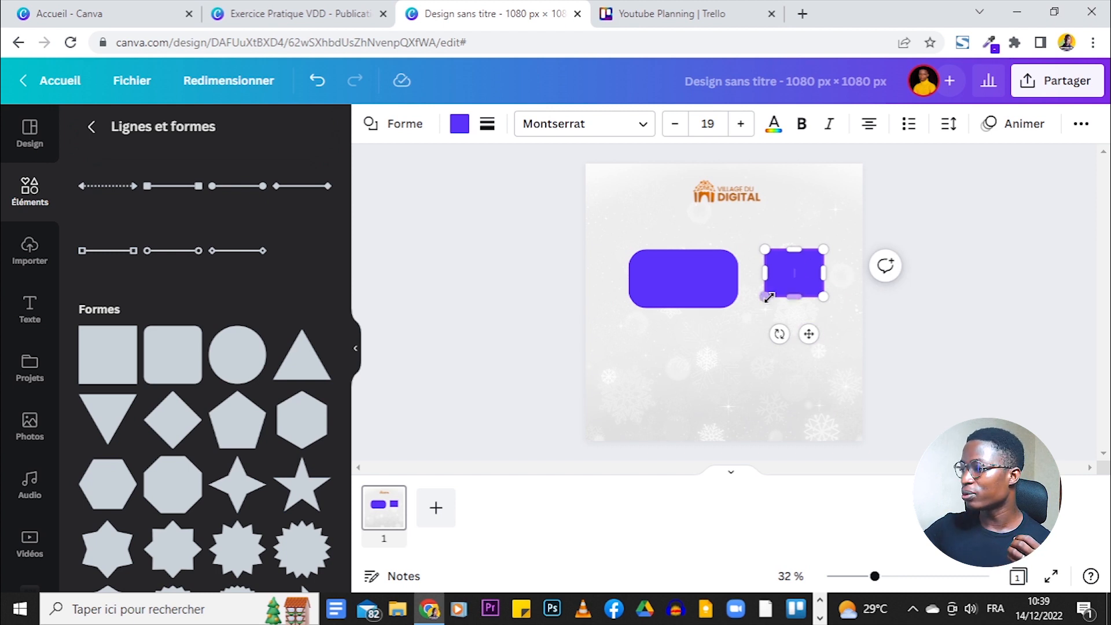
pyautogui.moveTo(808, 334); pyautogui.dragTo(729, 327)
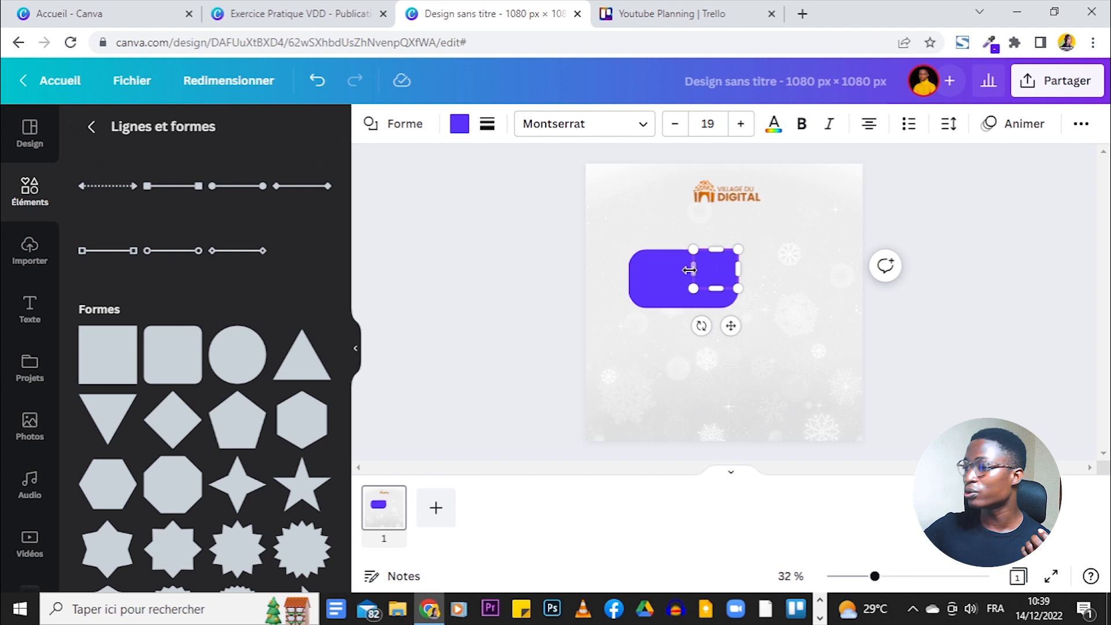
pyautogui.click(799, 323)
# - Align the small square over the rectangle's top-right corner and select both shapes
pyautogui.moveTo(874, 577); pyautogui.dragTo(903, 576)
pyautogui.click(709, 252)
pyautogui.moveTo(715, 237)
pyautogui.mouseDown()
pyautogui.moveTo(694, 258)
pyautogui.moveTo(715, 230)
pyautogui.mouseUp()
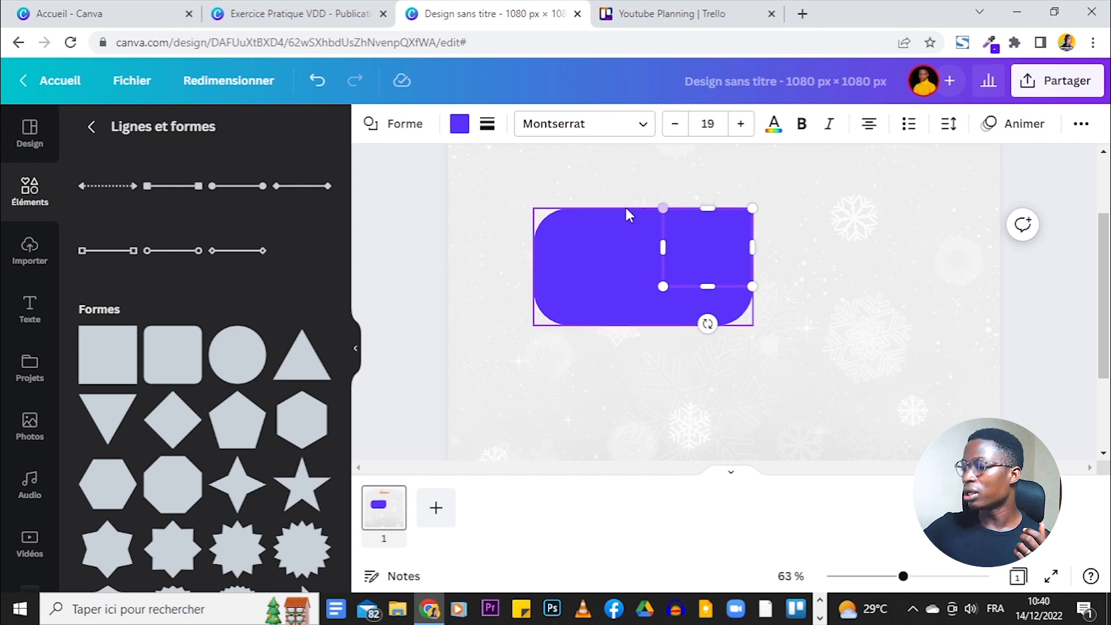
pyautogui.click(799, 275)
pyautogui.moveTo(902, 339); pyautogui.dragTo(521, 204)
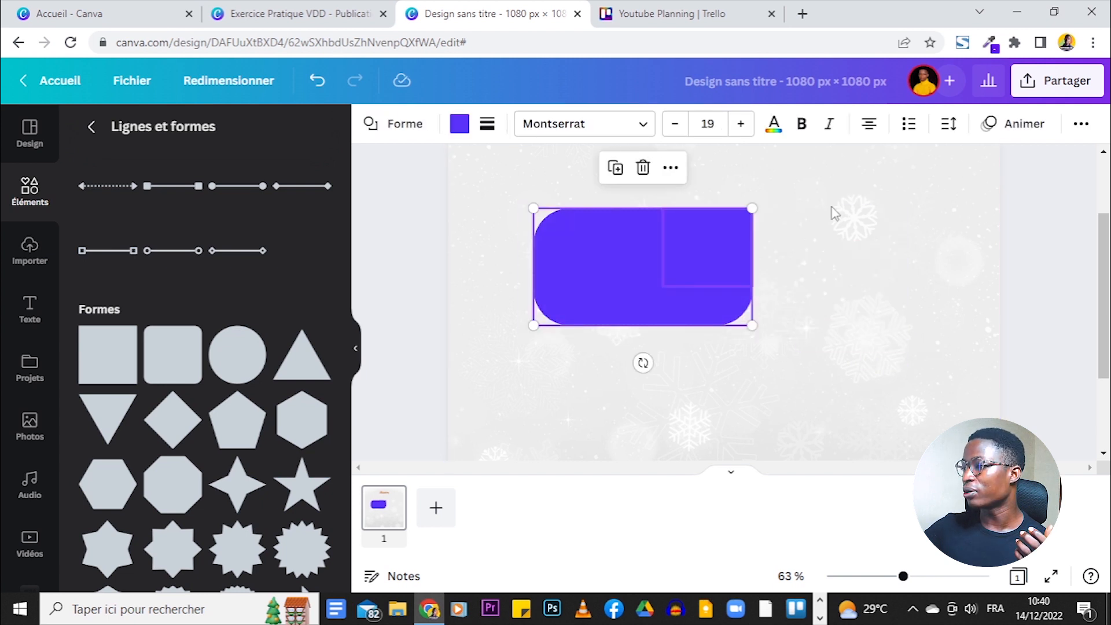
pyautogui.click(792, 240)
pyautogui.click(335, 7)
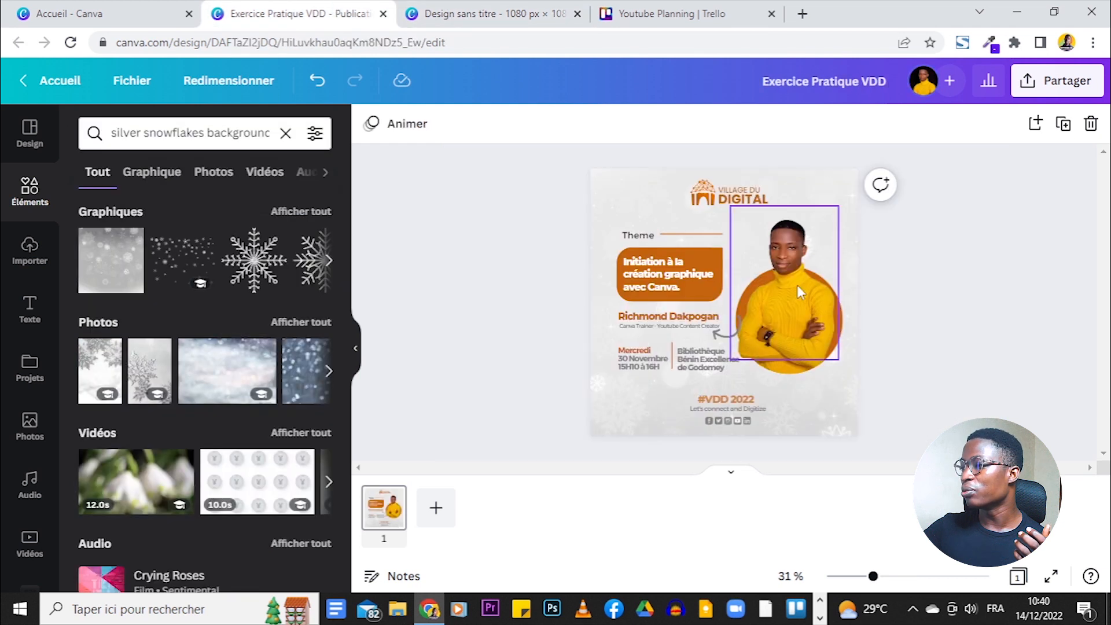
# - Colour the rectangle and the square the same brown from the photo colours
pyautogui.click(472, 7)
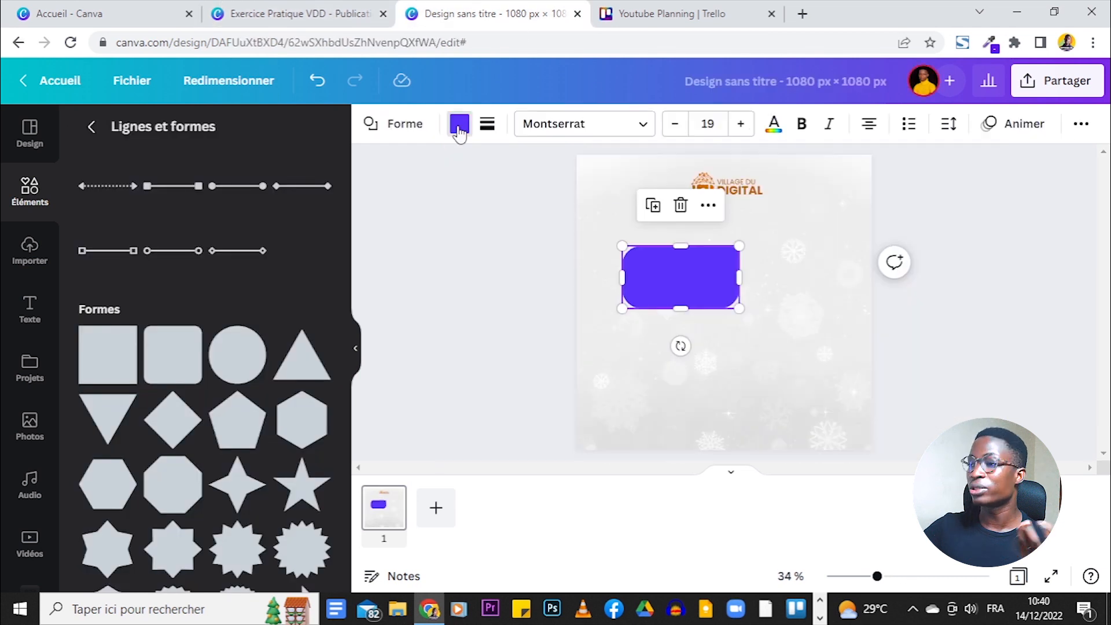
pyautogui.click(459, 124)
pyautogui.scroll(-2, 324, 231)
pyautogui.click(139, 347)
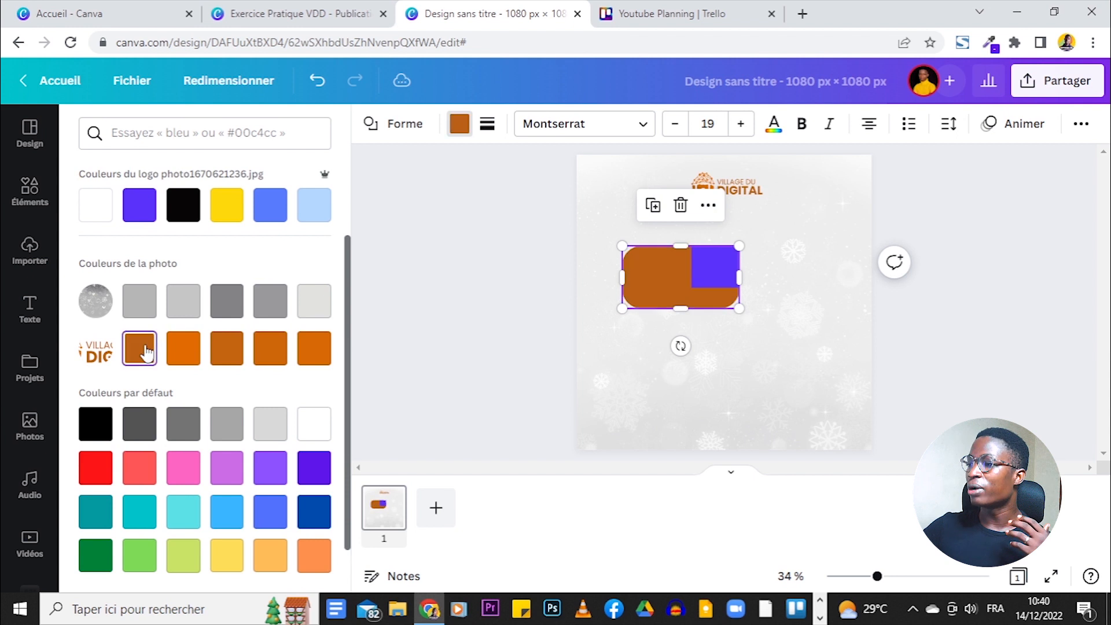
pyautogui.click(698, 274)
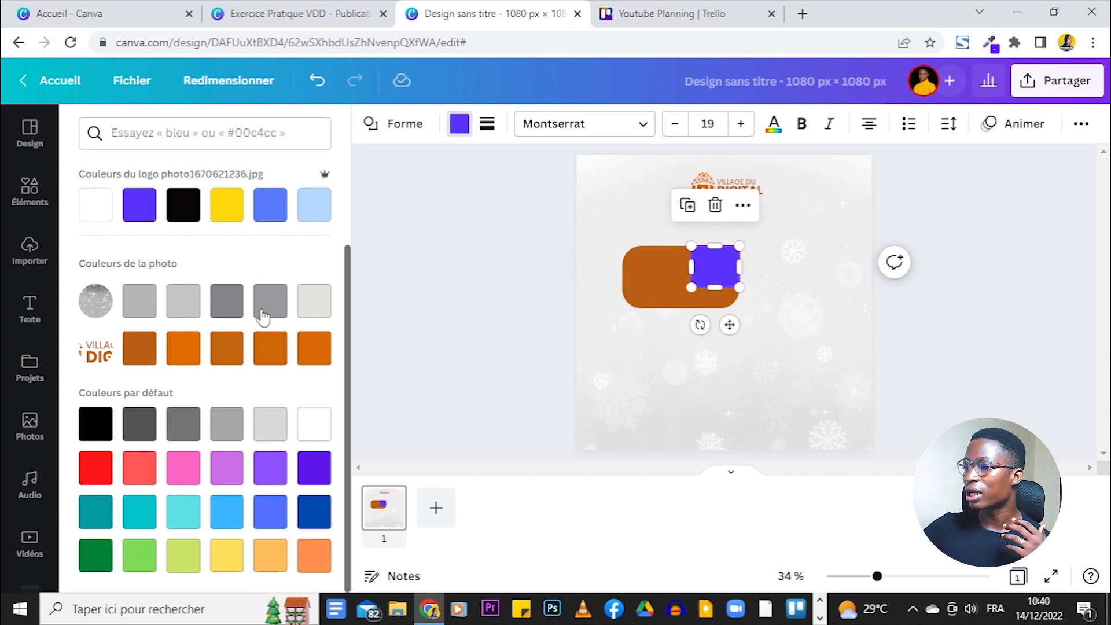
pyautogui.click(140, 347)
pyautogui.click(628, 382)
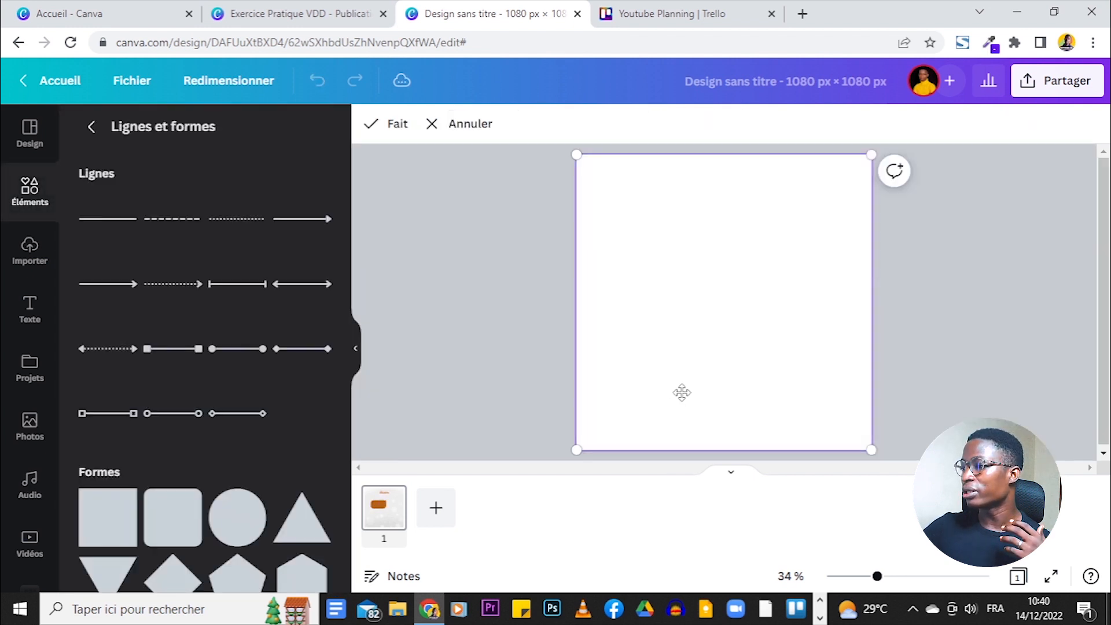
# - Add a brown straight line above the bar, starting at the page centre
pyautogui.moveTo(878, 576); pyautogui.dragTo(898, 577)
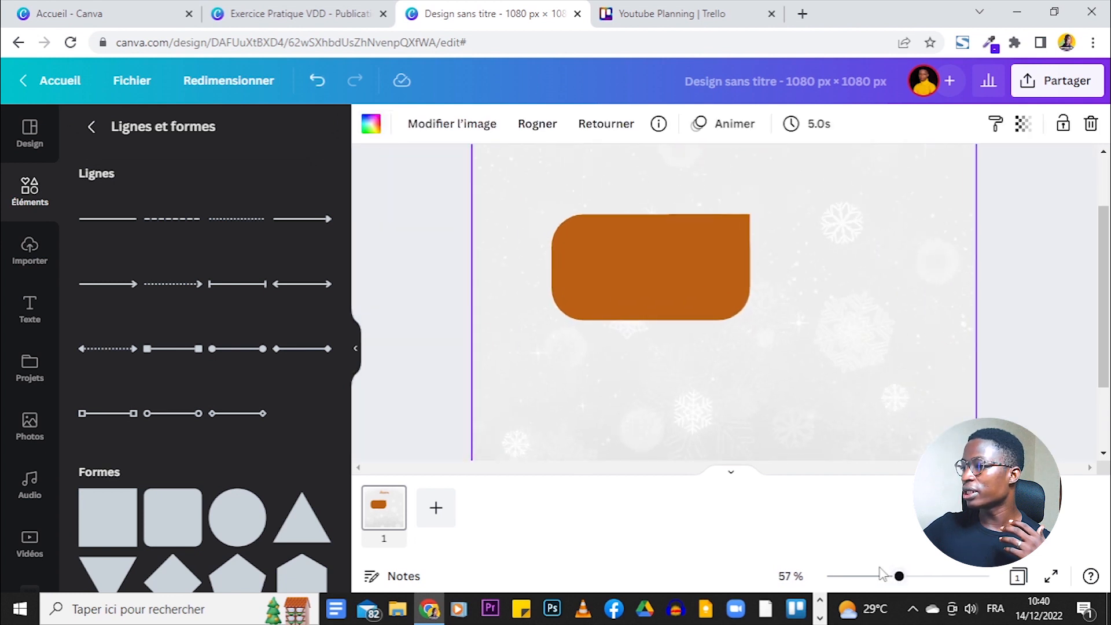
pyautogui.click(108, 219)
pyautogui.moveTo(738, 349); pyautogui.dragTo(683, 225)
pyautogui.moveTo(589, 184); pyautogui.dragTo(648, 185)
pyautogui.click(370, 123)
pyautogui.click(183, 207)
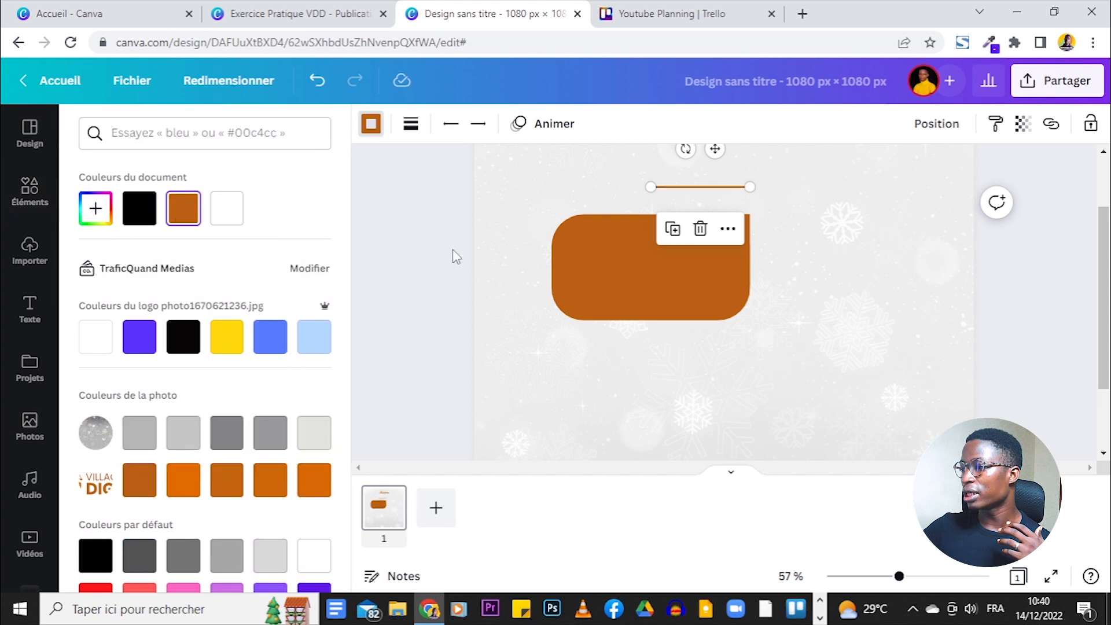
pyautogui.click(476, 196)
pyautogui.click(322, 8)
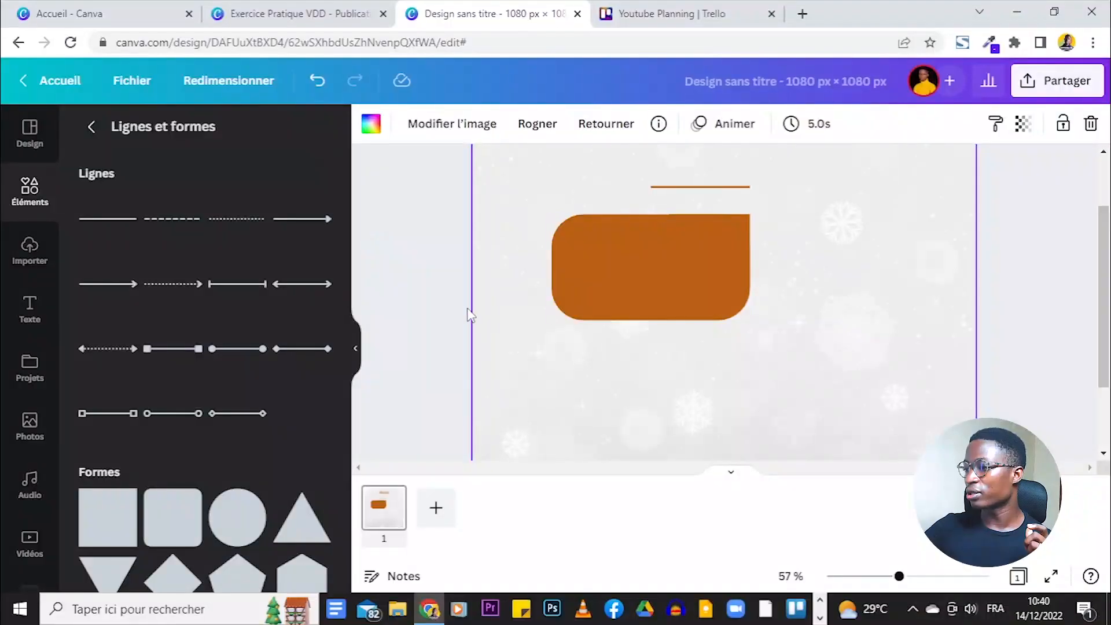
# - Add a circle from Formes, place it right of the rectangle and shrink it
pyautogui.click(232, 534)
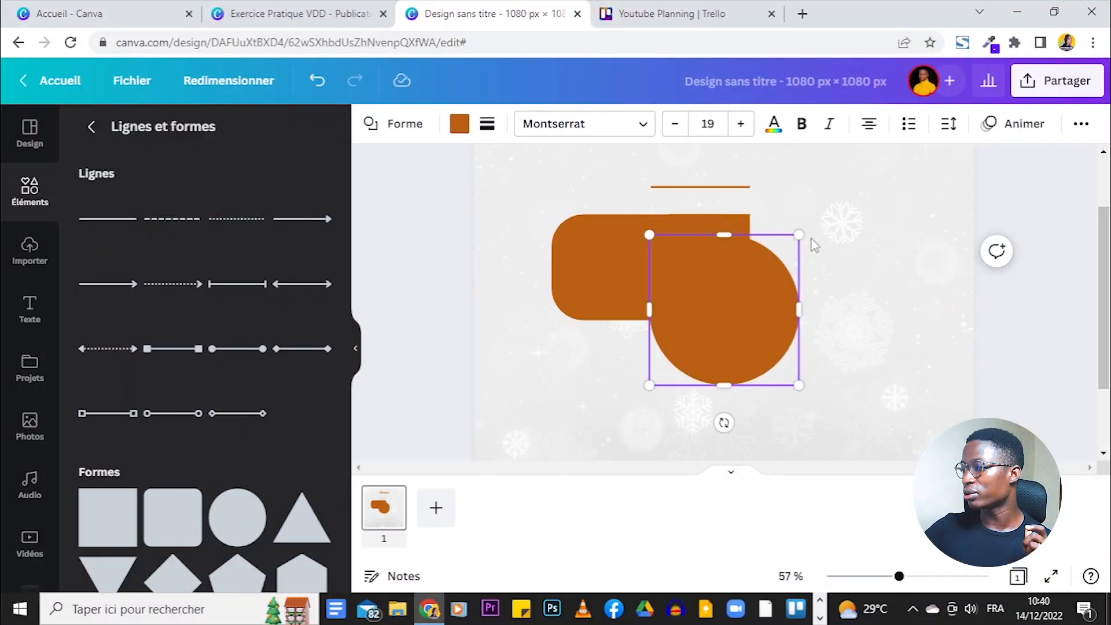
pyautogui.moveTo(761, 327); pyautogui.dragTo(905, 312)
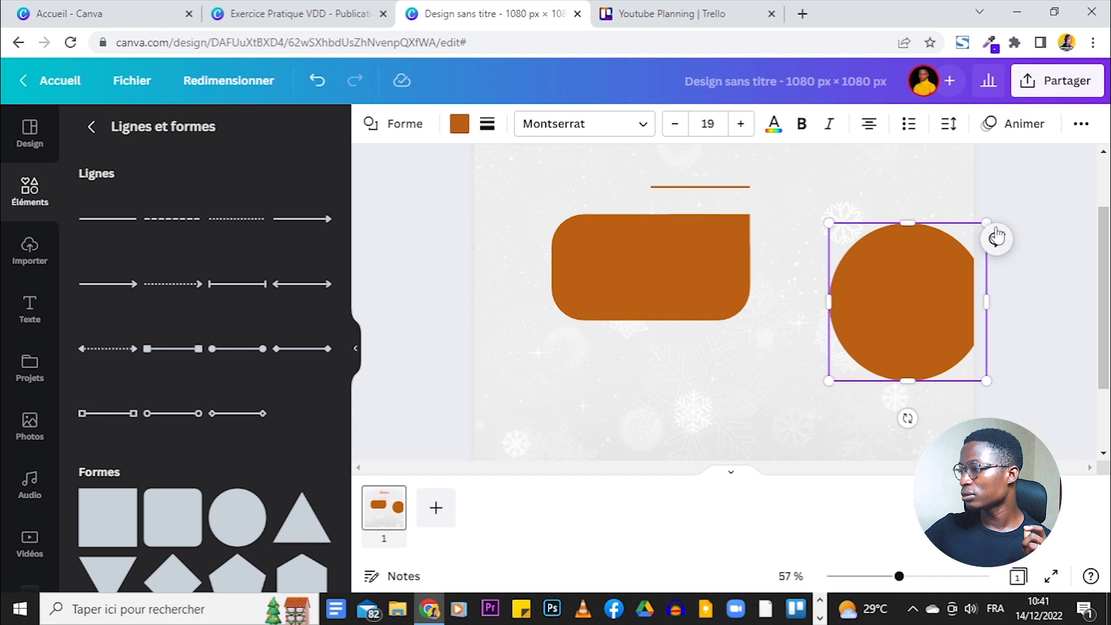
pyautogui.moveTo(984, 225); pyautogui.dragTo(851, 326)
pyautogui.moveTo(899, 576); pyautogui.dragTo(881, 579)
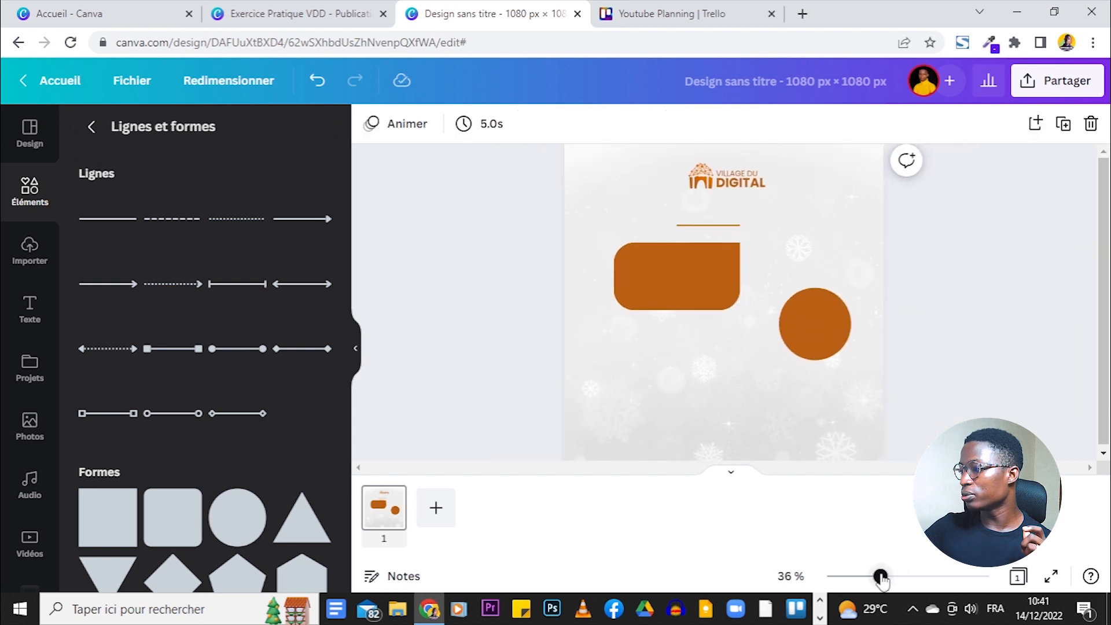
# - Nudge the rounded rectangle slightly left, comparing against the reference flyer
pyautogui.click(266, 7)
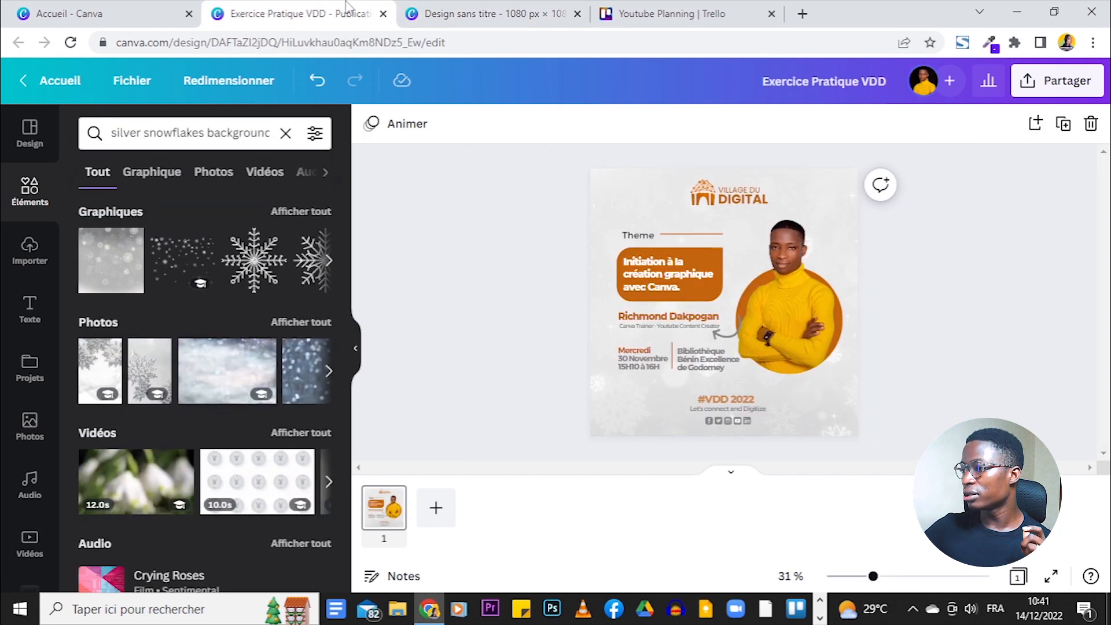
pyautogui.click(489, 13)
pyautogui.click(773, 290)
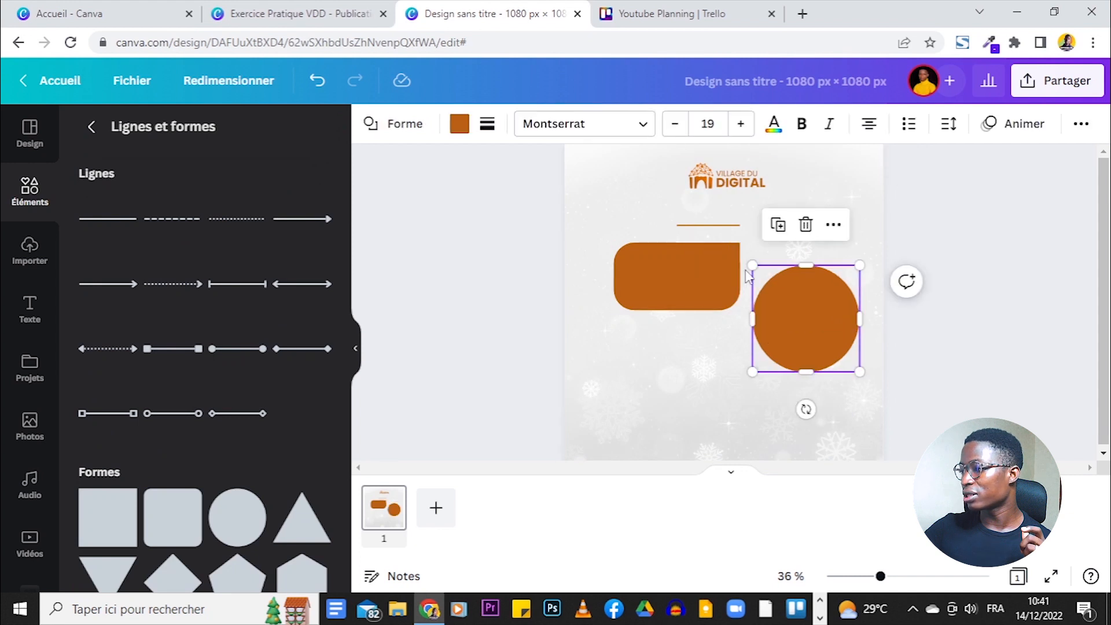
pyautogui.moveTo(703, 253); pyautogui.dragTo(703, 253)
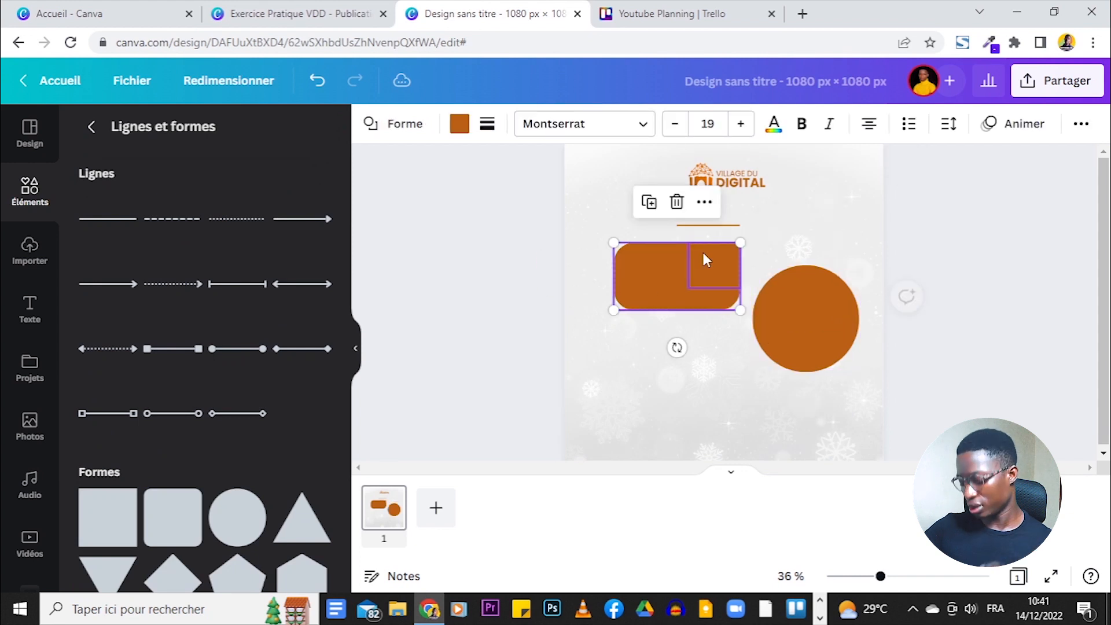
pyautogui.click(698, 251)
pyautogui.press('Left')
pyautogui.press('Left')
pyautogui.press('Left')
pyautogui.press('Left')
pyautogui.press('Left')
pyautogui.press('Left')
pyautogui.press('Left')
pyautogui.press('Left')
pyautogui.press('Left')
pyautogui.press('Left')
pyautogui.press('Left')
pyautogui.press('Left')
pyautogui.press('Left')
pyautogui.press('Left')
pyautogui.press('Left')
pyautogui.press('Left')
pyautogui.press('Left')
pyautogui.press('Left')
pyautogui.press('Left')
pyautogui.press('Left')
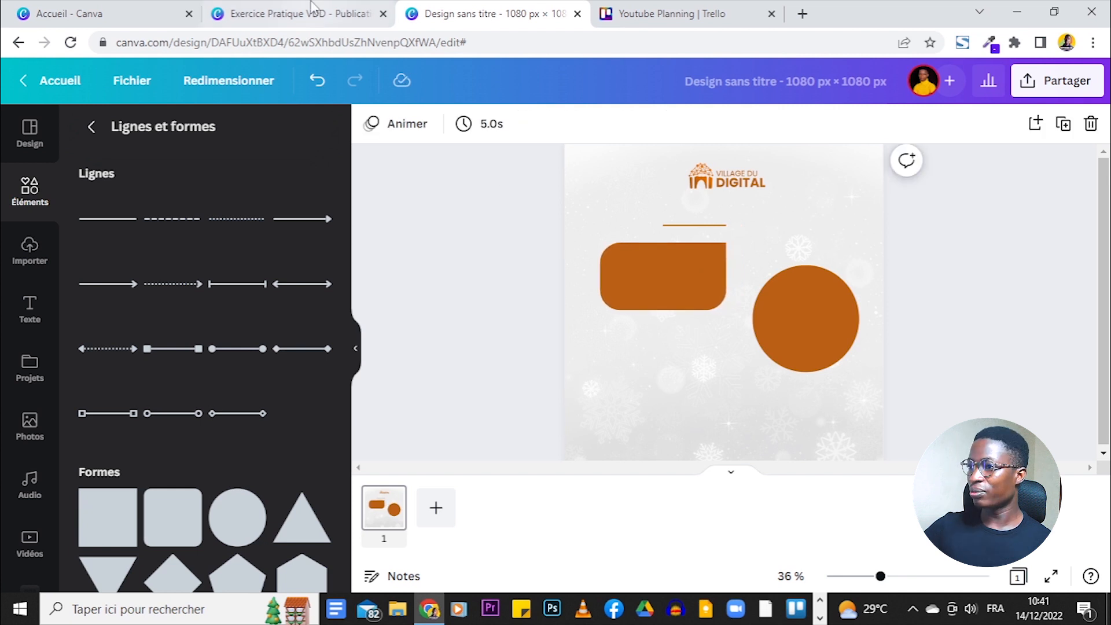
pyautogui.click(298, 12)
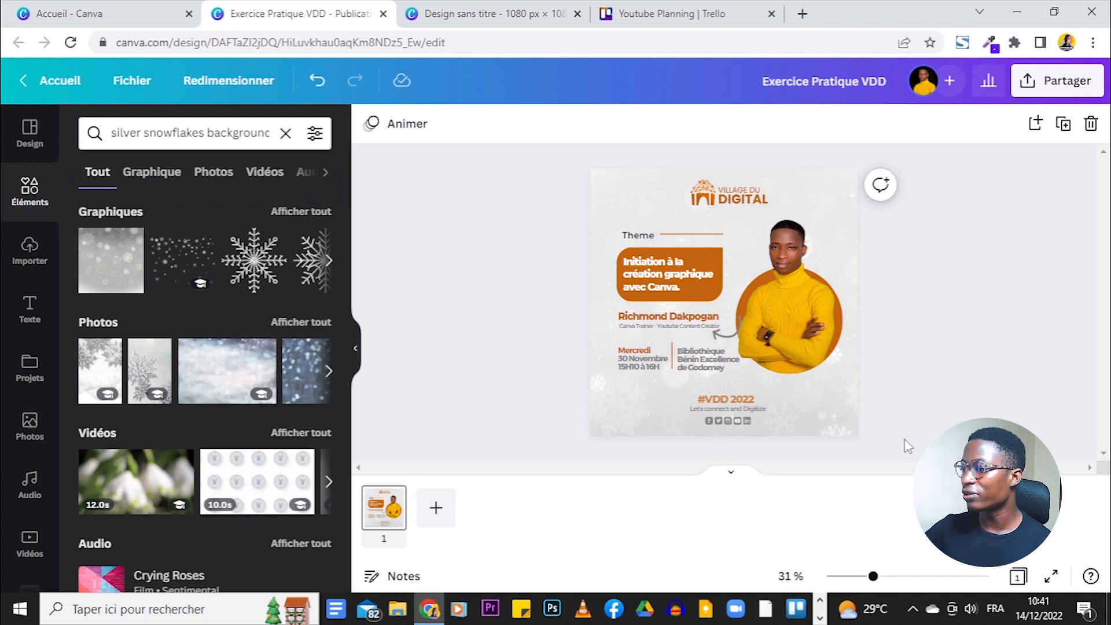
# - Zoom in on the reference flyer, then return to Design sans titre with the Texte panel showing
pyautogui.moveTo(872, 577); pyautogui.dragTo(888, 577)
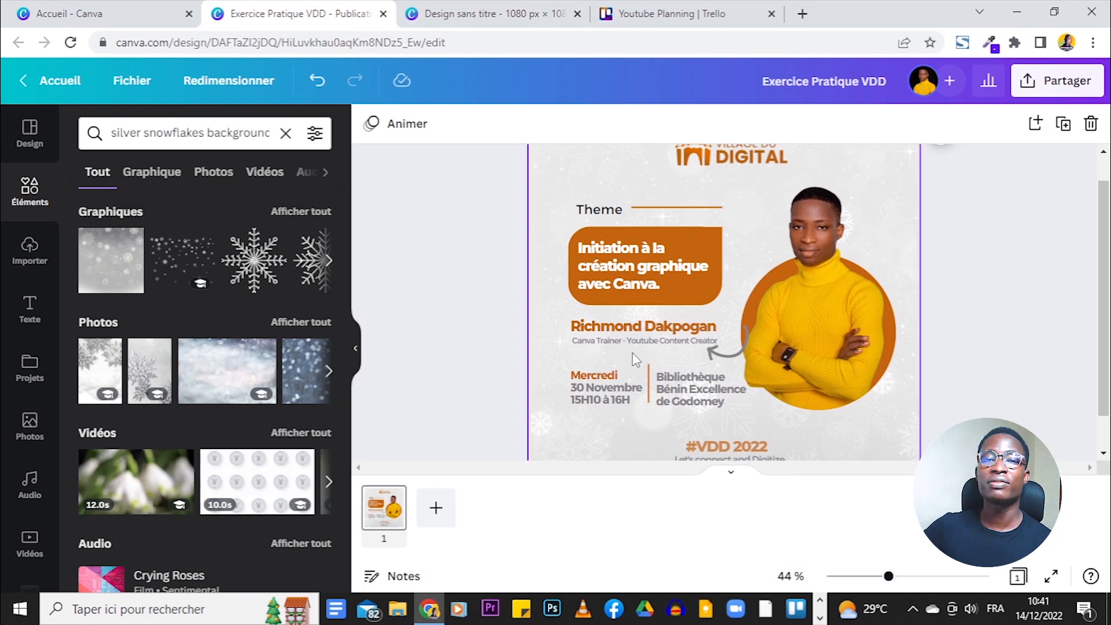
pyautogui.hotkey('ctrl', 'Tab')
pyautogui.hotkey('ctrl', 'shift', 'Tab')
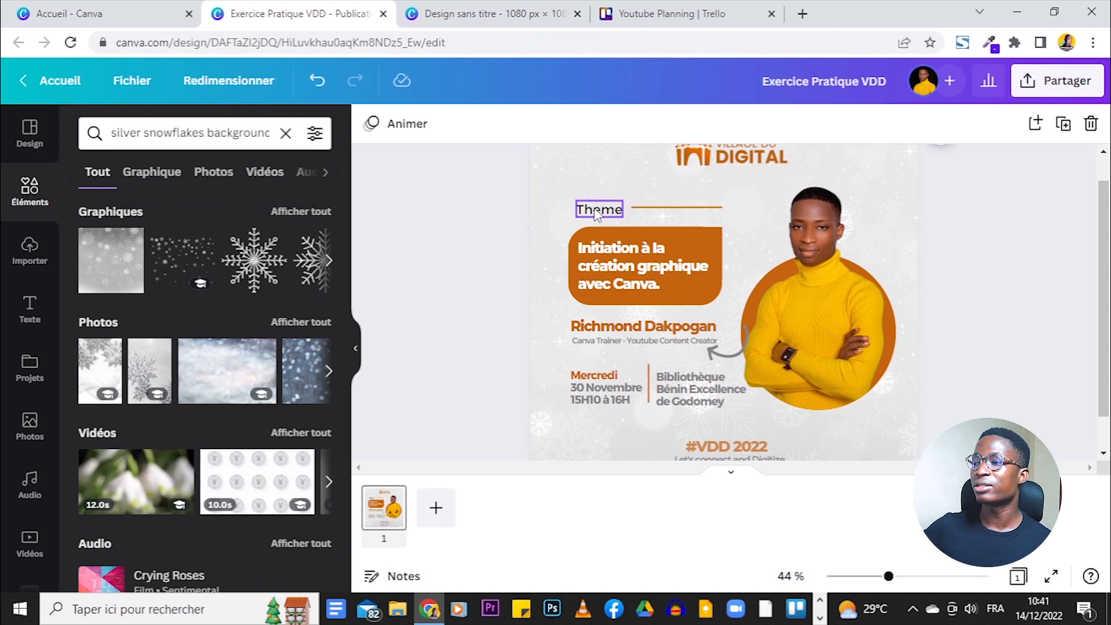
pyautogui.hotkey('ctrl', 'Tab')
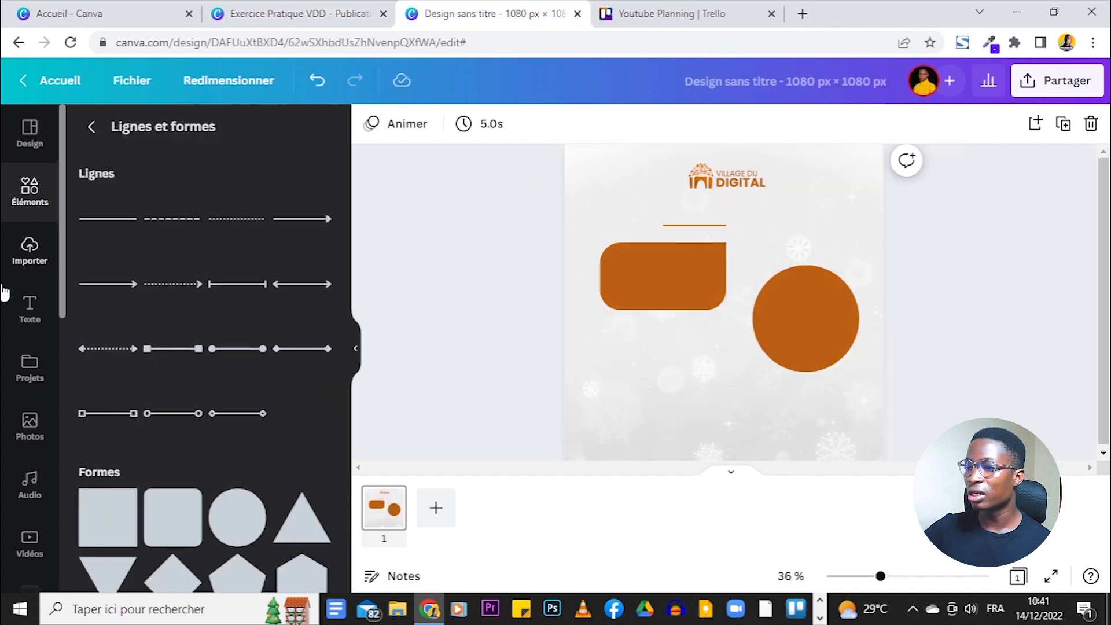
pyautogui.click(26, 320)
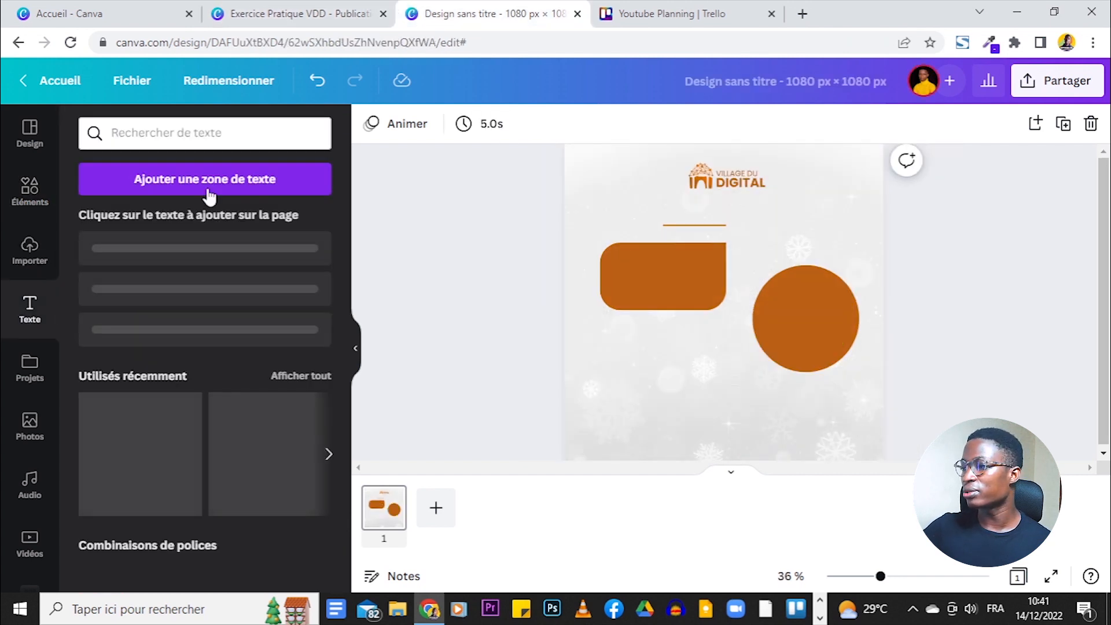
# - Add a text box reading 'Thème' and shrink it
pyautogui.click(244, 184)
pyautogui.press('BackSpace')
pyautogui.write('Thème')
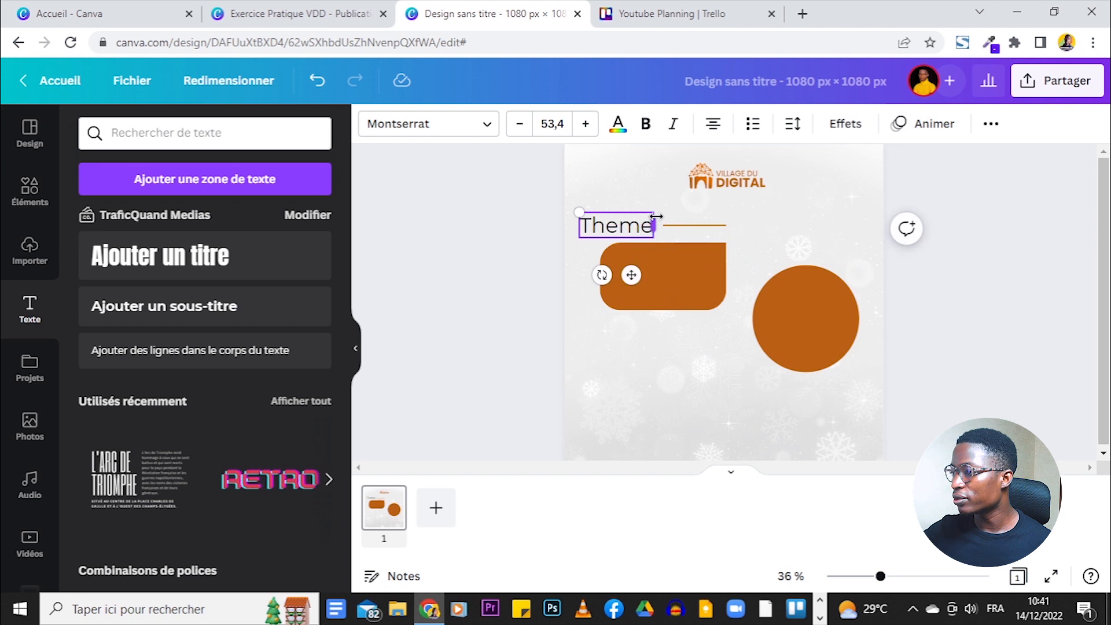
pyautogui.moveTo(579, 214); pyautogui.dragTo(600, 219)
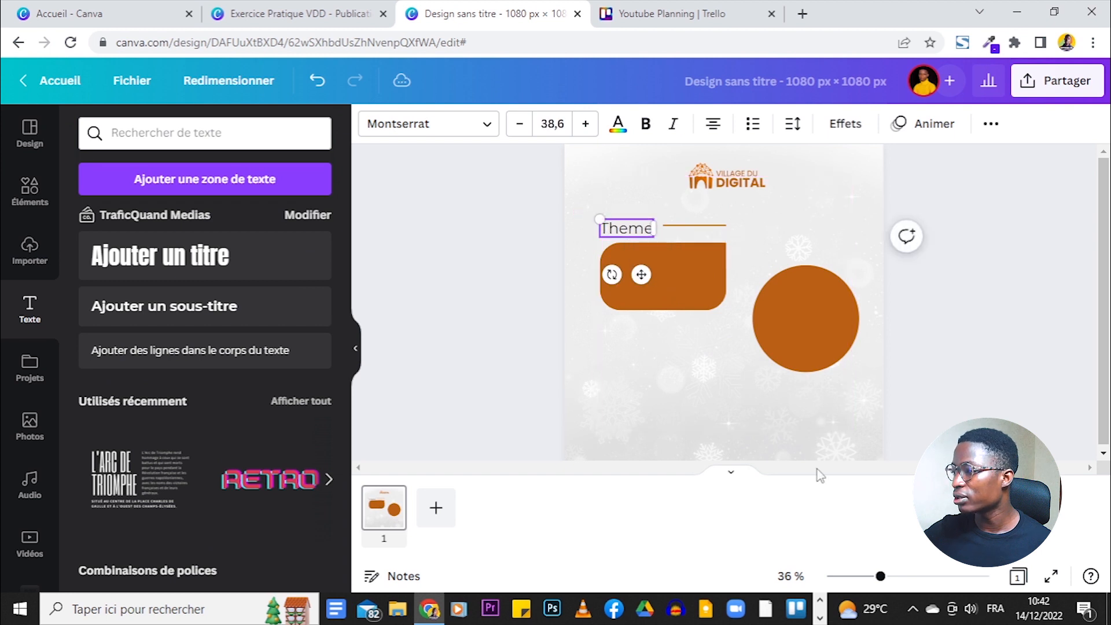
pyautogui.moveTo(877, 577); pyautogui.dragTo(903, 576)
pyautogui.moveTo(614, 217); pyautogui.dragTo(588, 215)
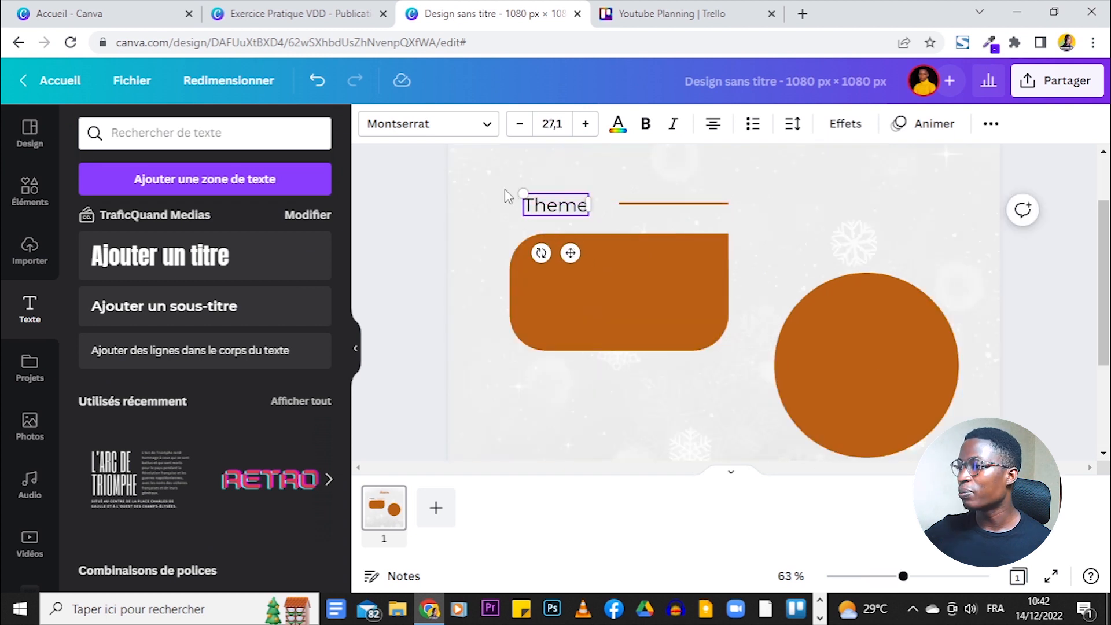
# - Change the Thème heading's font to Montserrat Classic, matching the reference flyer
pyautogui.click(427, 125)
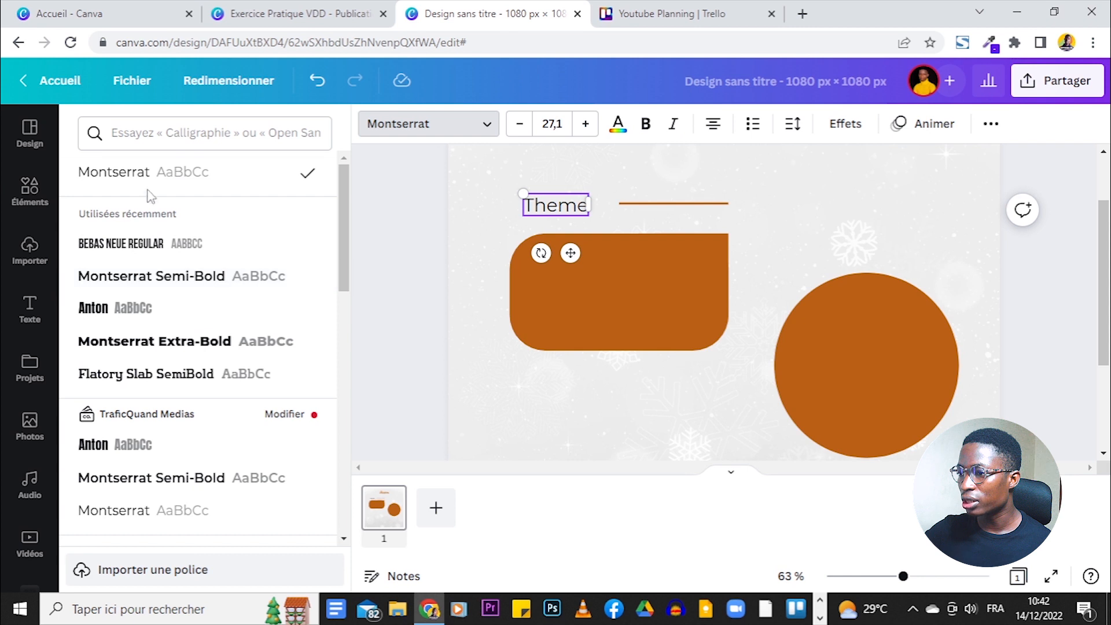
pyautogui.scroll(-2, 171, 375)
pyautogui.click(171, 381)
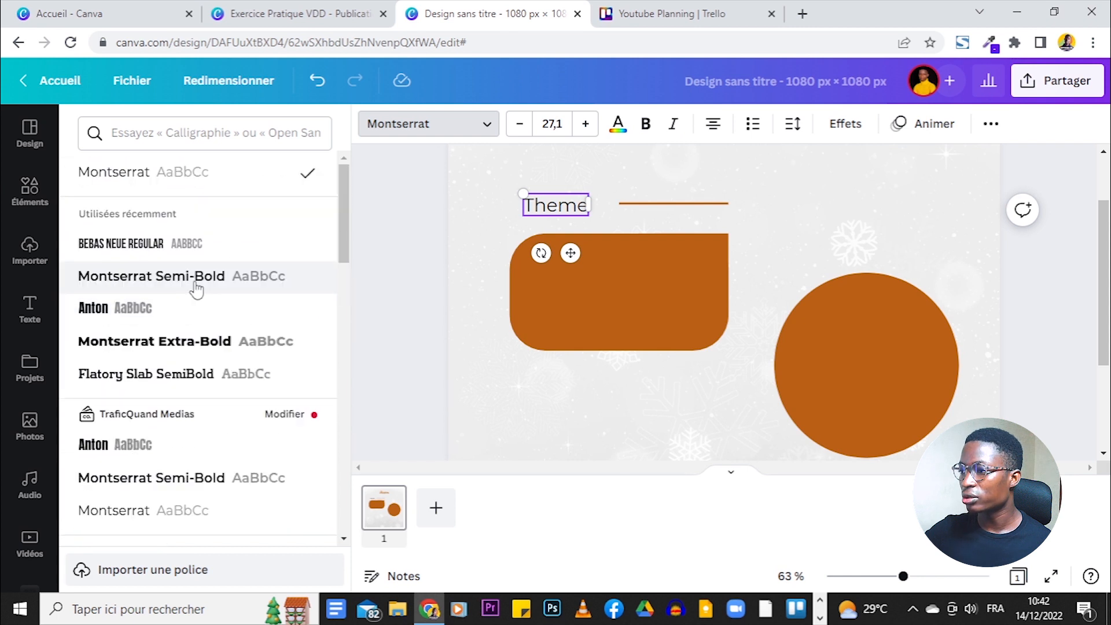
pyautogui.click(304, 13)
pyautogui.click(596, 212)
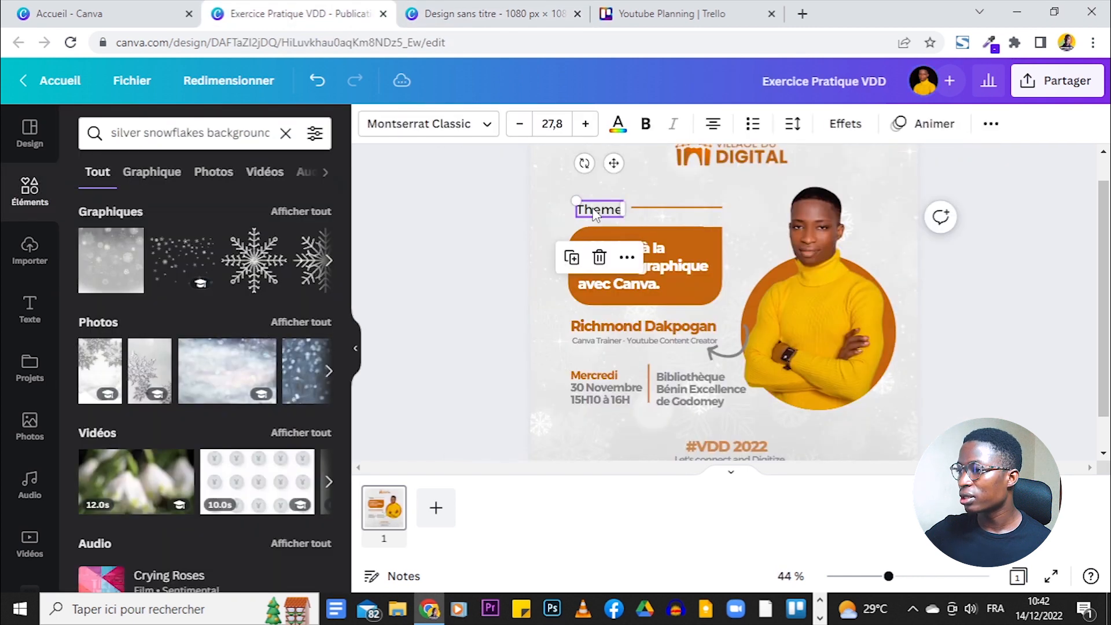
pyautogui.hotkey('ctrl', 'Tab')
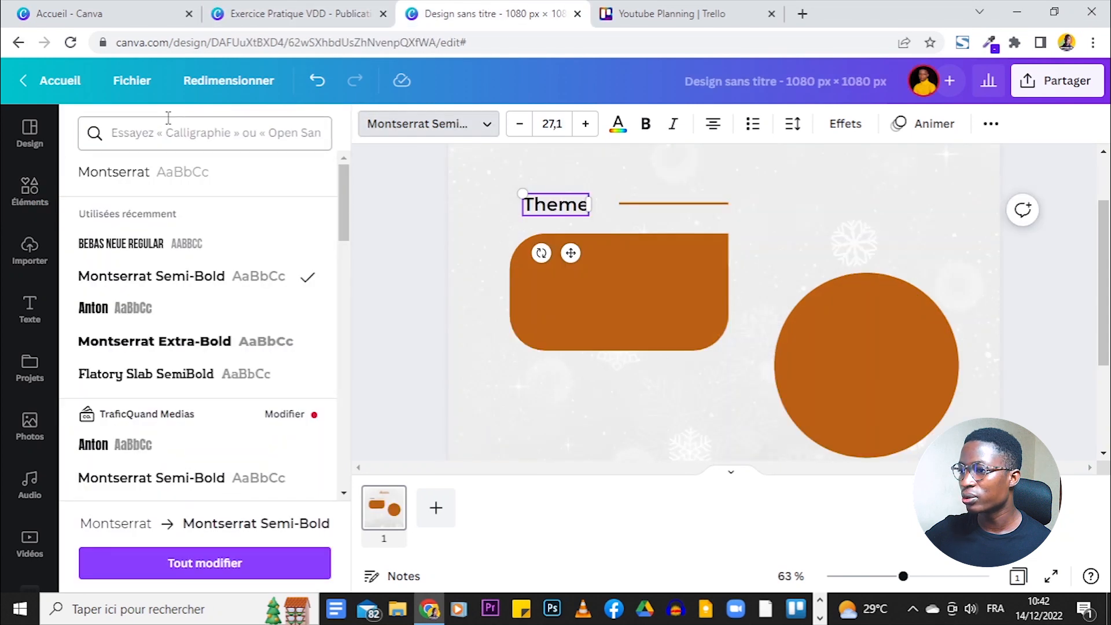
pyautogui.write('mon')
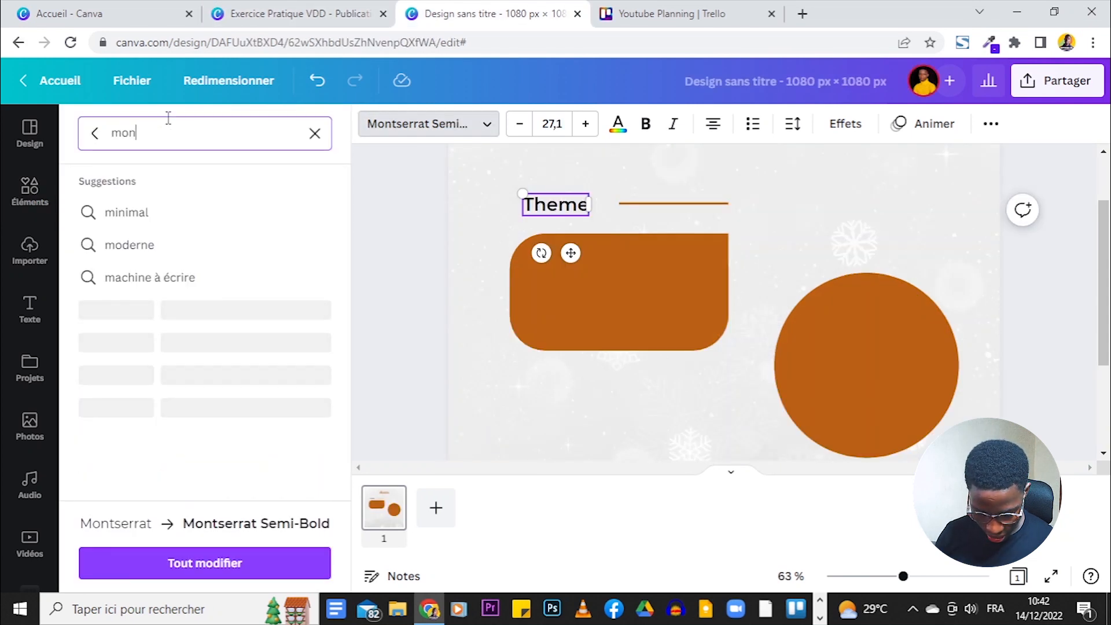
pyautogui.write('tserrat classi')
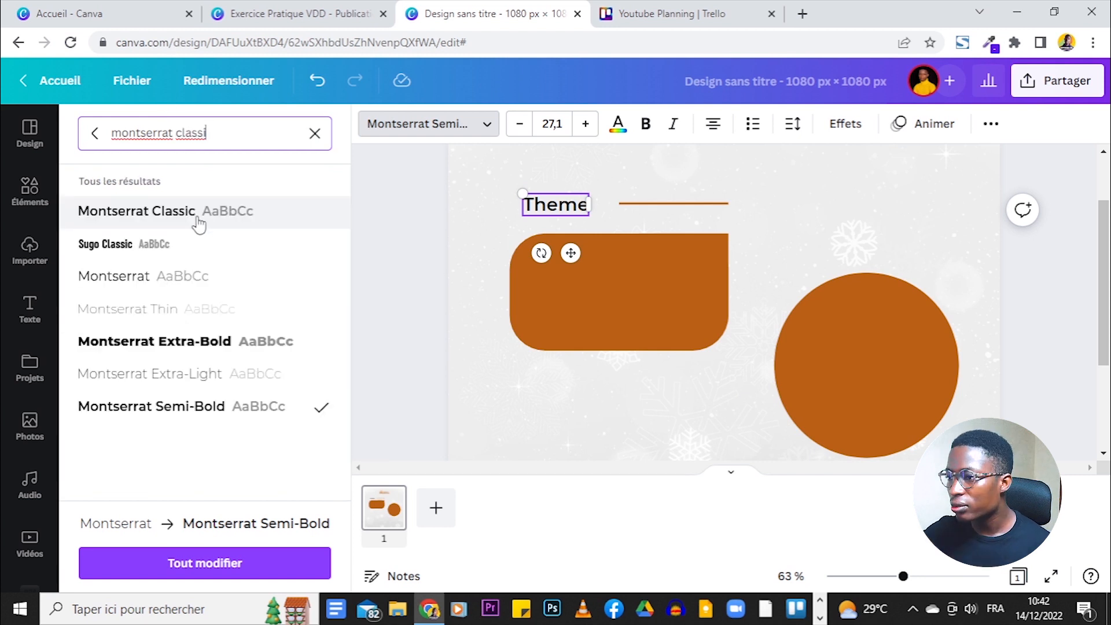
pyautogui.click(452, 209)
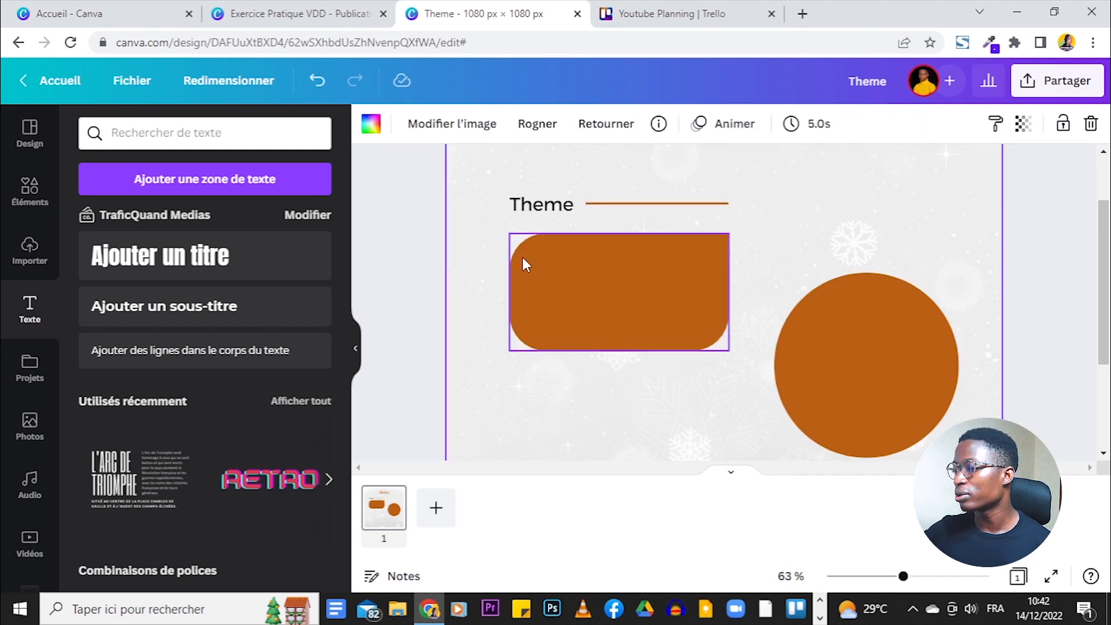
# - Duplicate Thème into the orange rectangle and retype it as 'Initiation à la création graphique sur Canva'
pyautogui.click(524, 206)
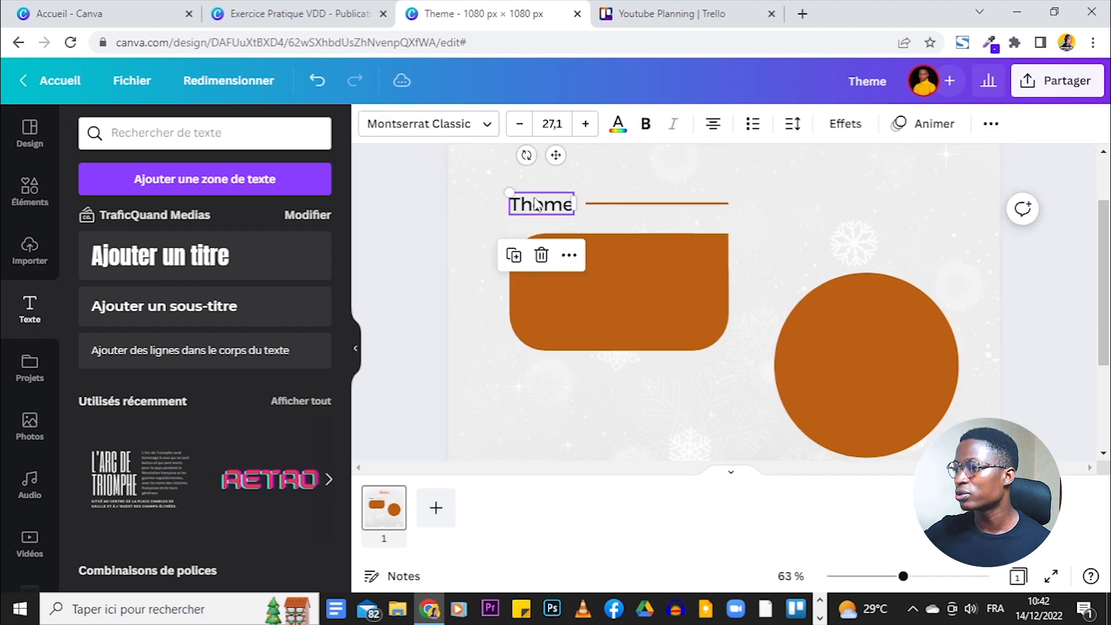
pyautogui.click(524, 265)
pyautogui.moveTo(552, 208); pyautogui.dragTo(612, 294)
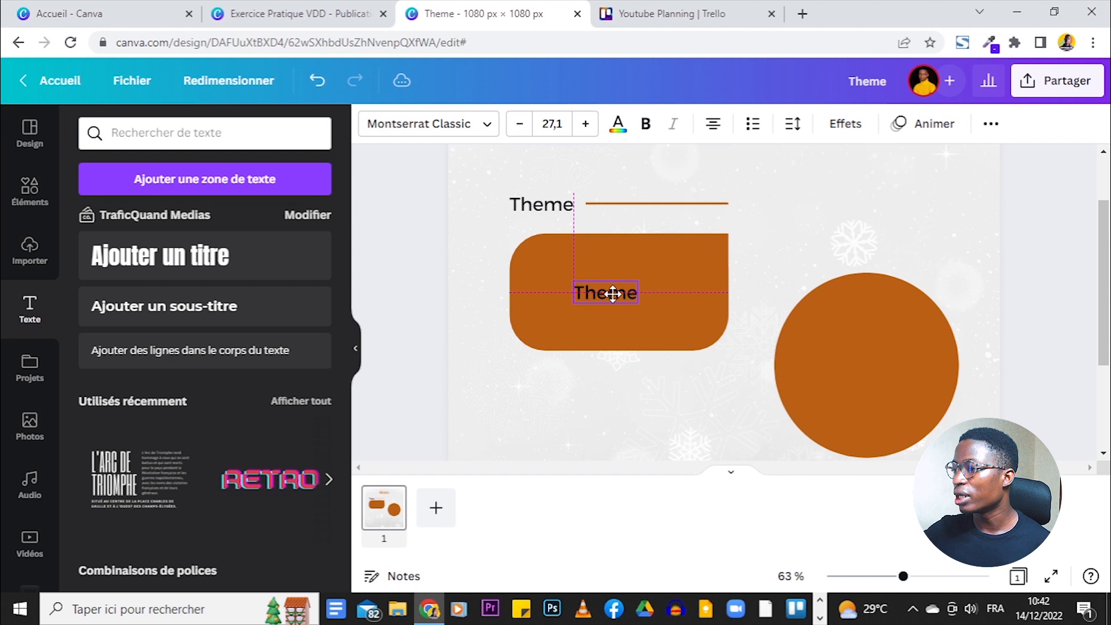
pyautogui.click(334, 8)
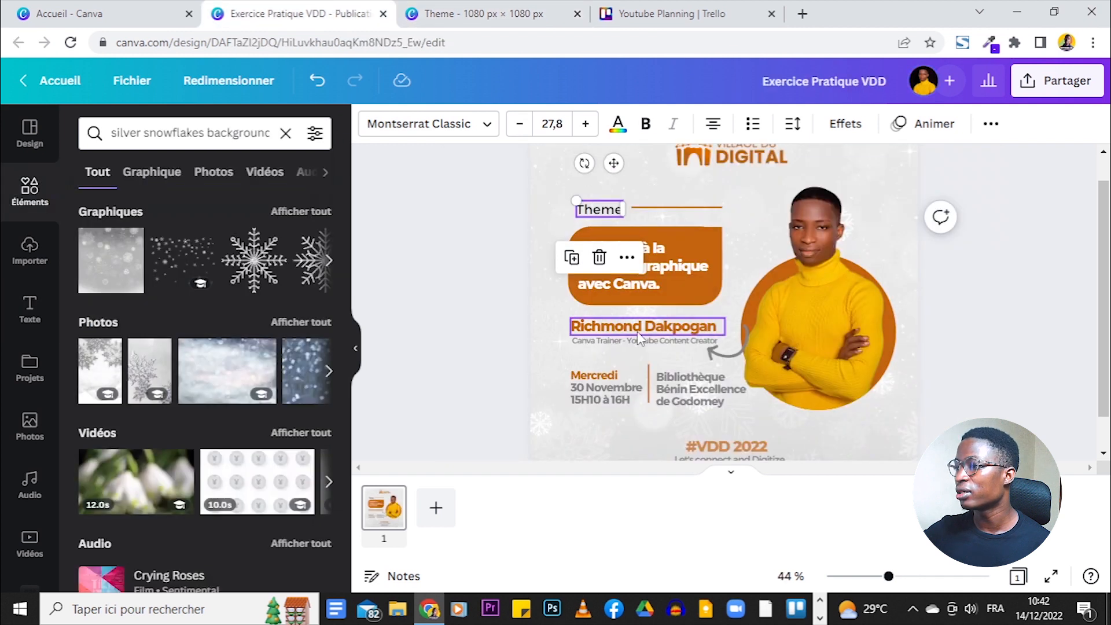
pyautogui.click(979, 352)
pyautogui.click(485, 13)
pyautogui.doubleClick(607, 293)
pyautogui.write('Initiation à la création graphique sur Canva')
pyautogui.moveTo(449, 304); pyautogui.dragTo(527, 304)
pyautogui.moveTo(764, 304); pyautogui.dragTo(714, 306)
# - Left-align the title, set it to Montserrat Extra-Bold and size it to 25.6 on three lines
pyautogui.click(717, 125)
pyautogui.click(718, 126)
pyautogui.click(717, 126)
pyautogui.moveTo(622, 316); pyautogui.dragTo(632, 292)
pyautogui.click(453, 123)
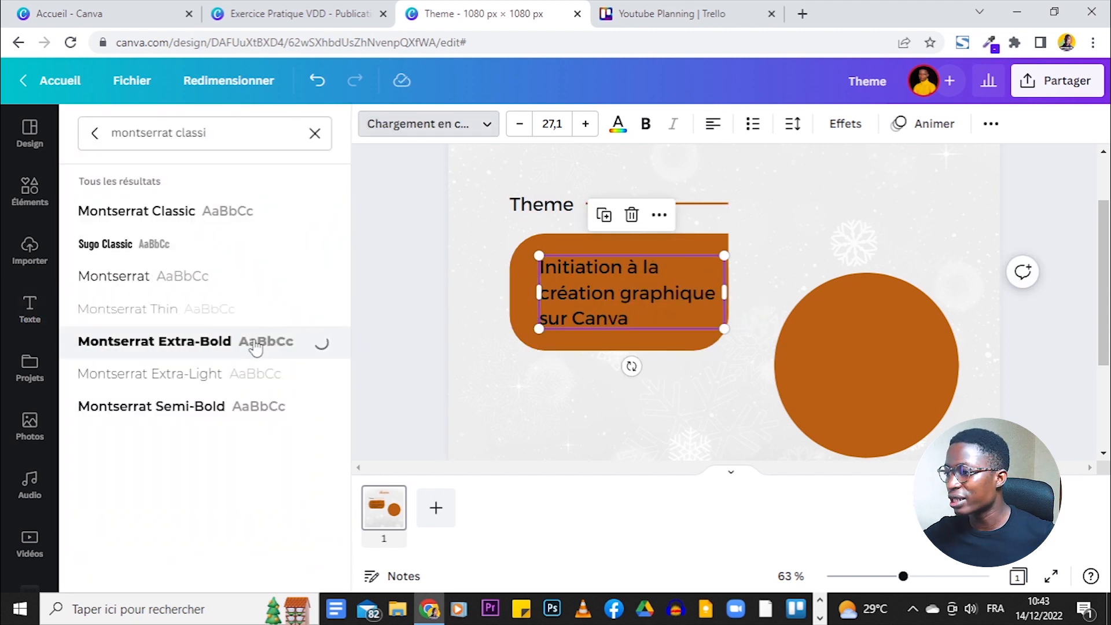
pyautogui.moveTo(725, 305); pyautogui.dragTo(734, 302)
pyautogui.moveTo(727, 256); pyautogui.dragTo(709, 263)
pyautogui.moveTo(539, 266); pyautogui.dragTo(531, 260)
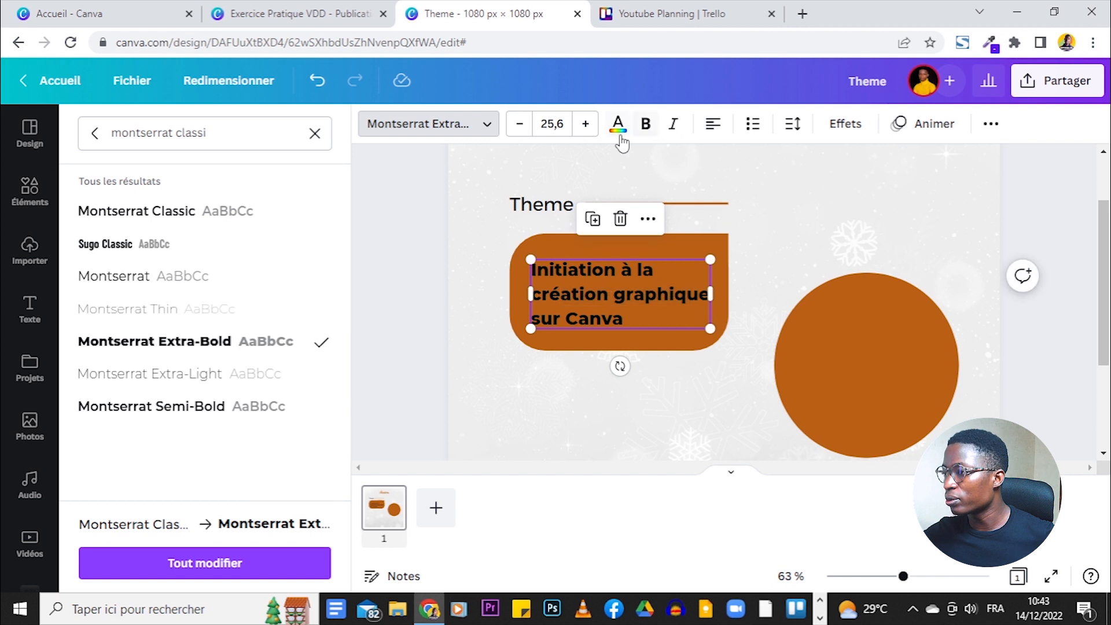
# - Make the title text white and compare it with the reference flyer
pyautogui.click(620, 135)
pyautogui.click(225, 211)
pyautogui.click(424, 201)
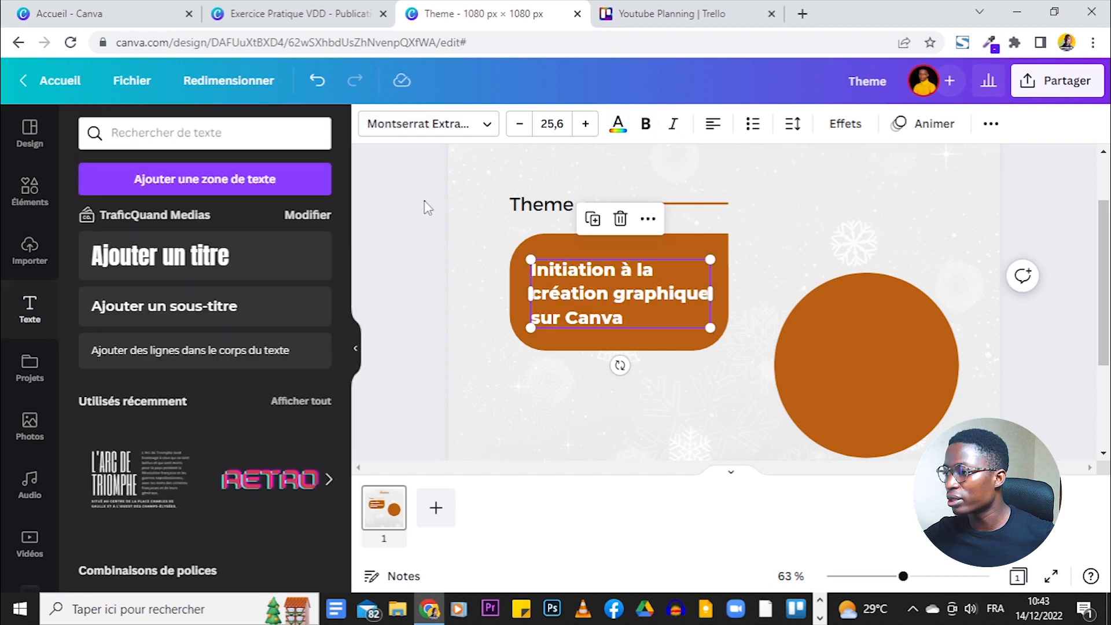
pyautogui.click(633, 284)
pyautogui.click(333, 11)
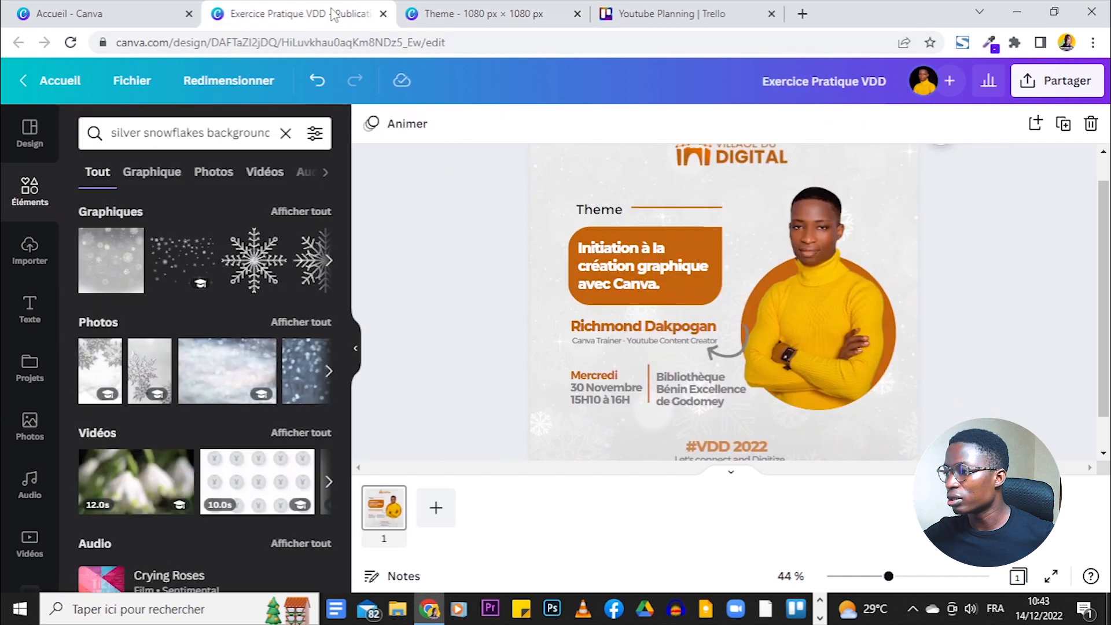
pyautogui.click(470, 10)
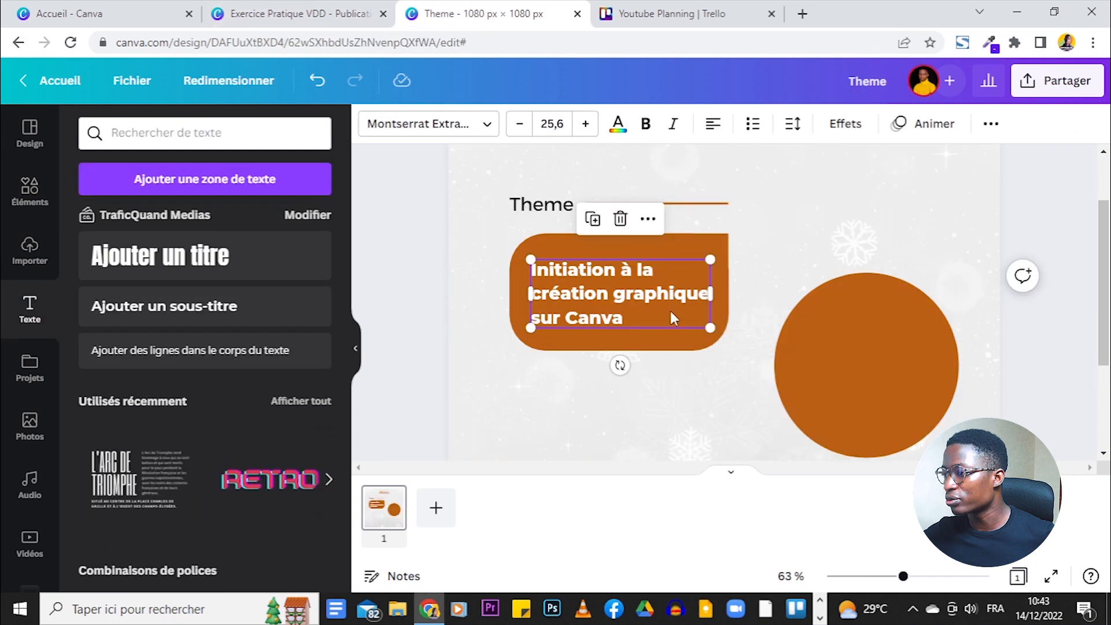
pyautogui.click(357, 9)
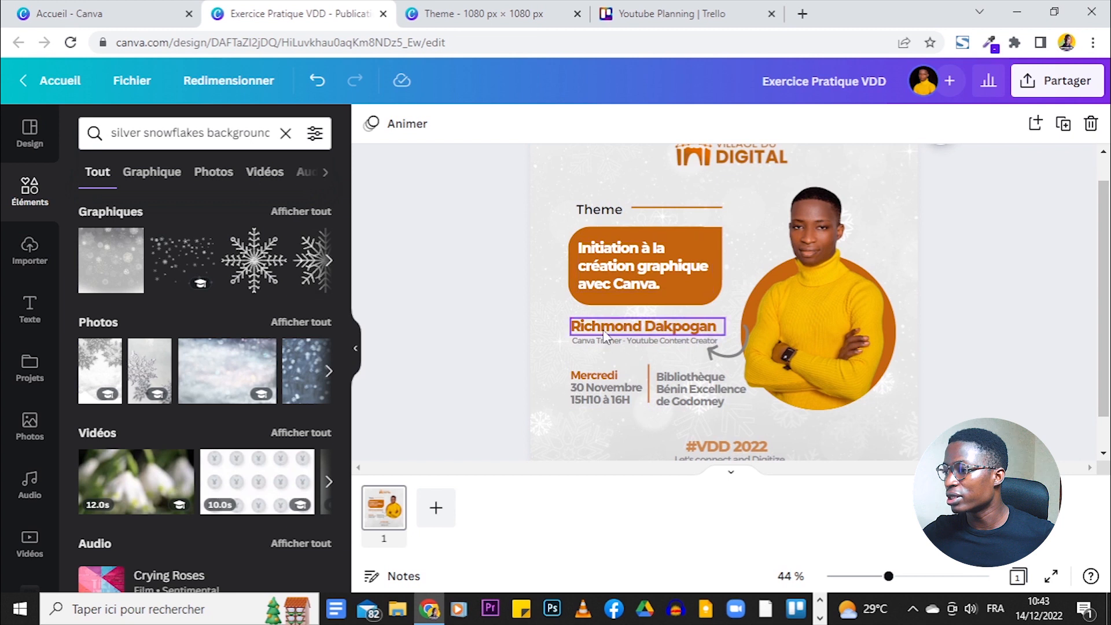
pyautogui.click(464, 14)
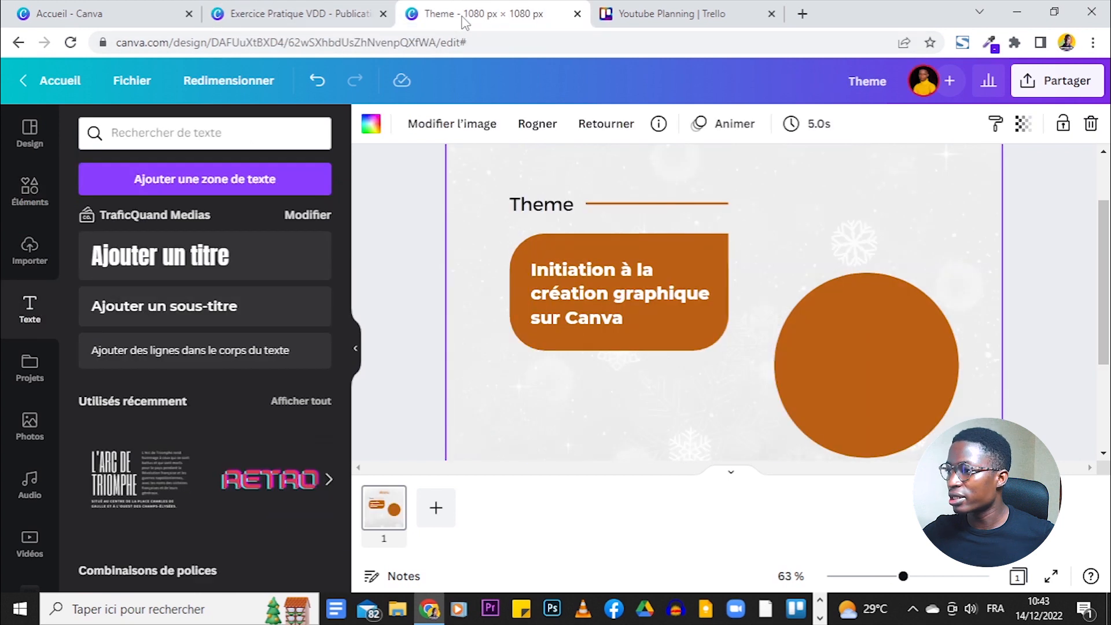
# - Copy the title below the box, colour it orange and replace it with the speaker's name
pyautogui.click(603, 296)
pyautogui.moveTo(603, 296); pyautogui.dragTo(585, 389)
pyautogui.click(618, 123)
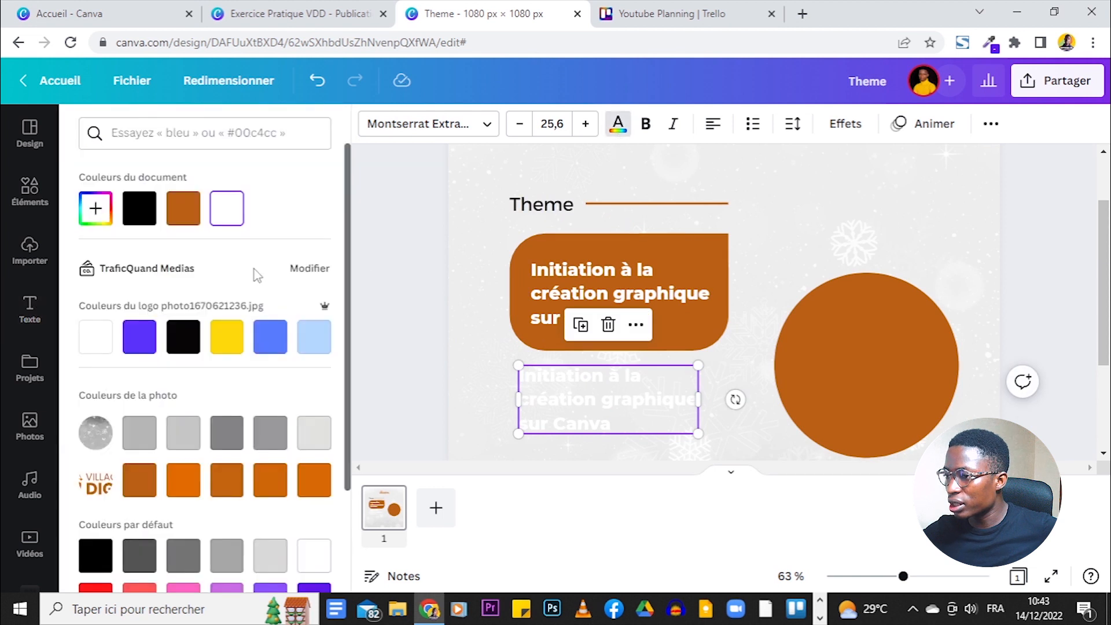
pyautogui.click(174, 219)
pyautogui.doubleClick(572, 412)
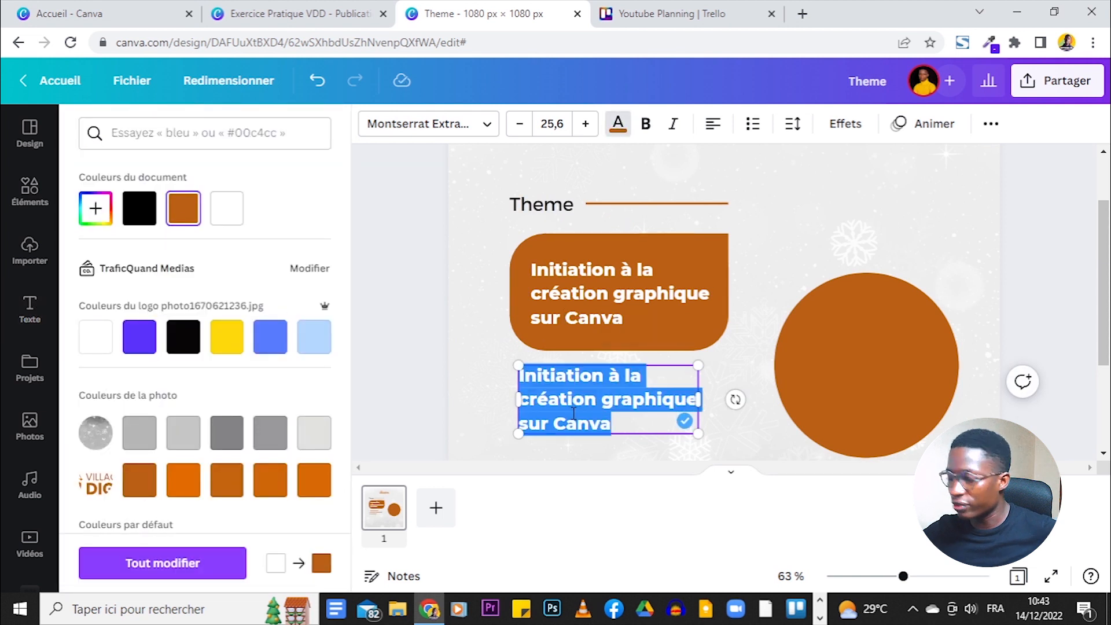
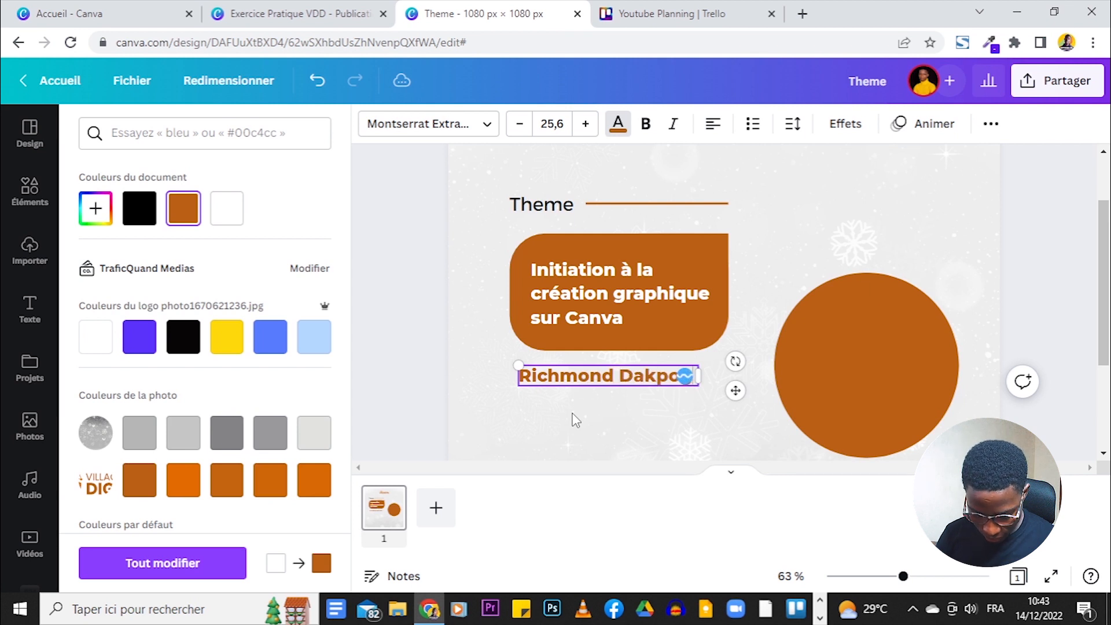
# - Add a small 'Canva Trainer / Youtube Content Creator' line right under the name
pyautogui.click(541, 204)
pyautogui.click(513, 256)
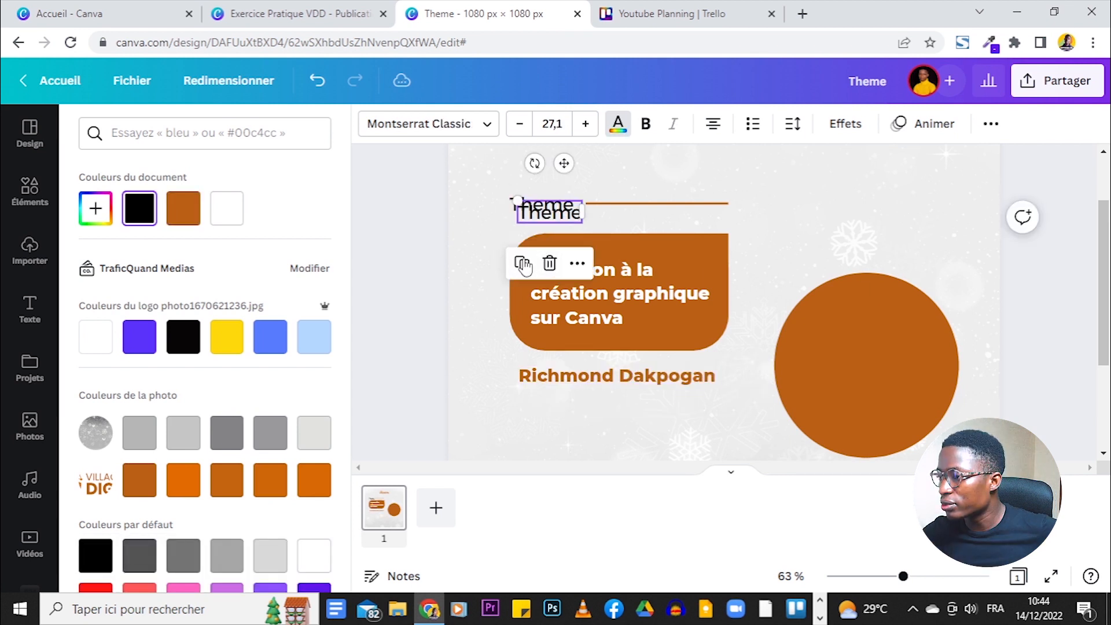
pyautogui.moveTo(585, 397); pyautogui.dragTo(553, 404)
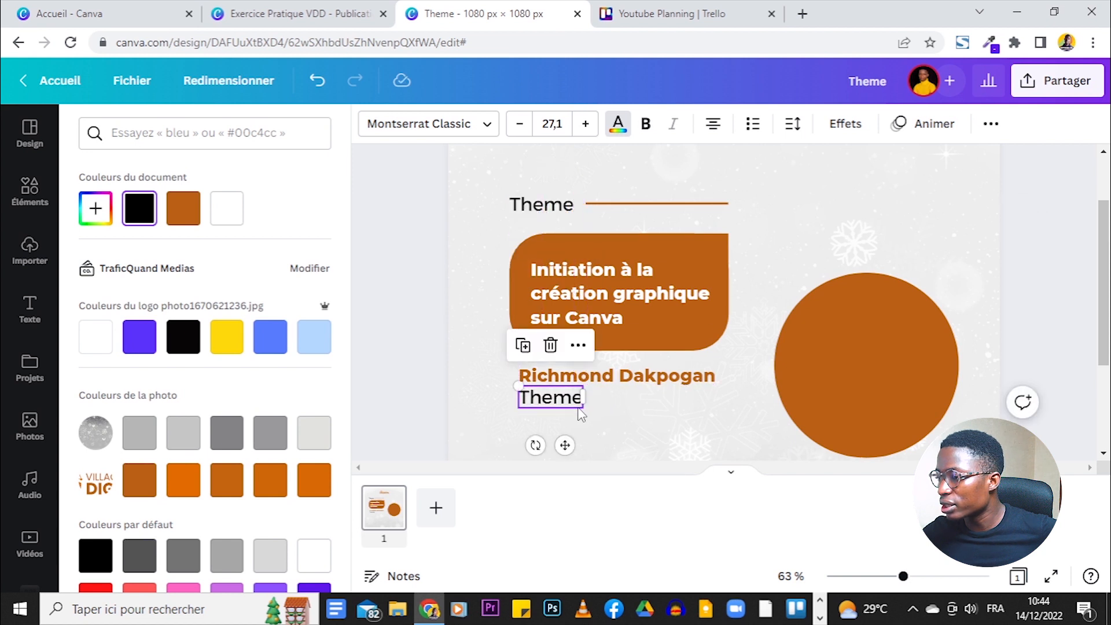
pyautogui.hotkey('ctrl', 'shift', 'Tab')
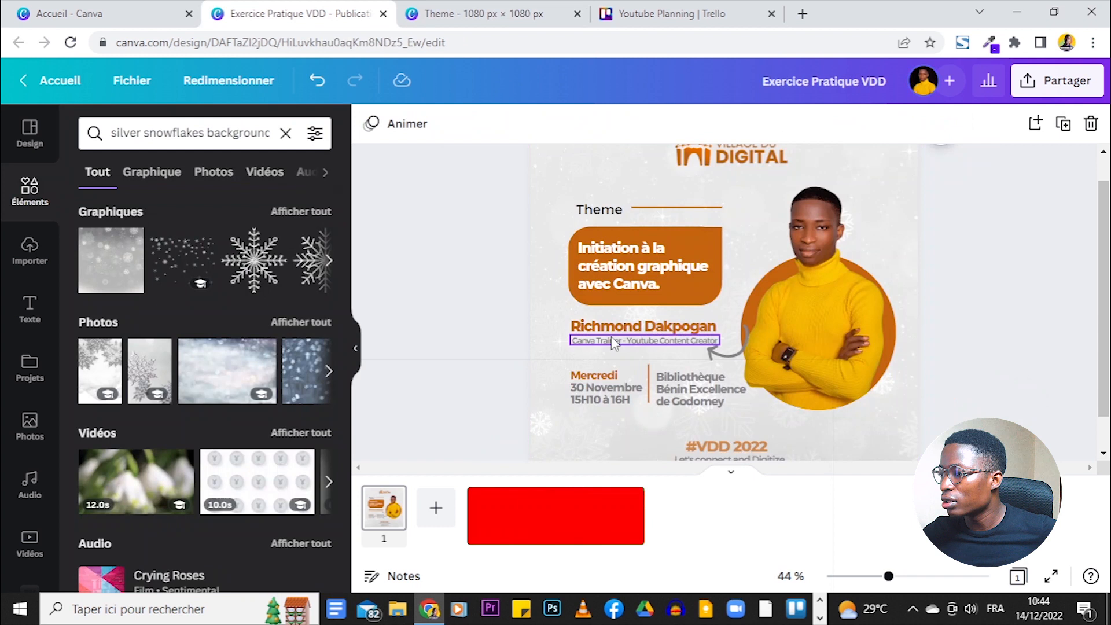
pyautogui.hotkey('ctrl', 'Tab')
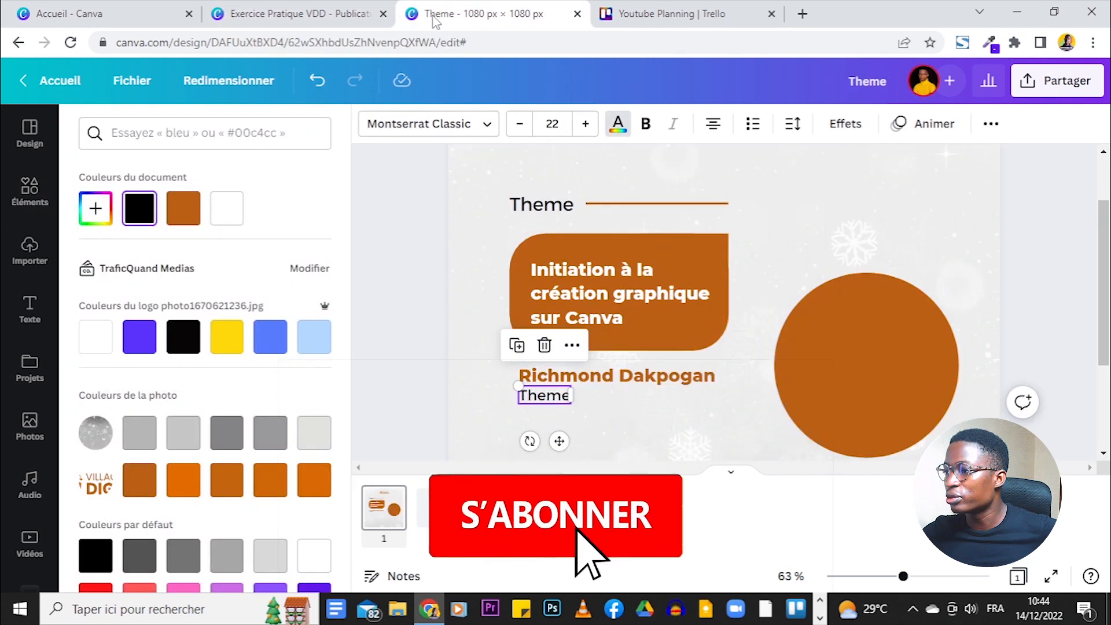
pyautogui.doubleClick(557, 396)
pyautogui.write('Canva Trainer / Youtube Content Creator')
pyautogui.moveTo(641, 405); pyautogui.dragTo(756, 405)
pyautogui.moveTo(450, 386); pyautogui.dragTo(566, 399)
pyautogui.moveTo(739, 402); pyautogui.dragTo(705, 399)
pyautogui.press('Up')
pyautogui.press('Up')
pyautogui.click(625, 453)
# - Compare the name and role lines against the reference flyer
pyautogui.click(322, 7)
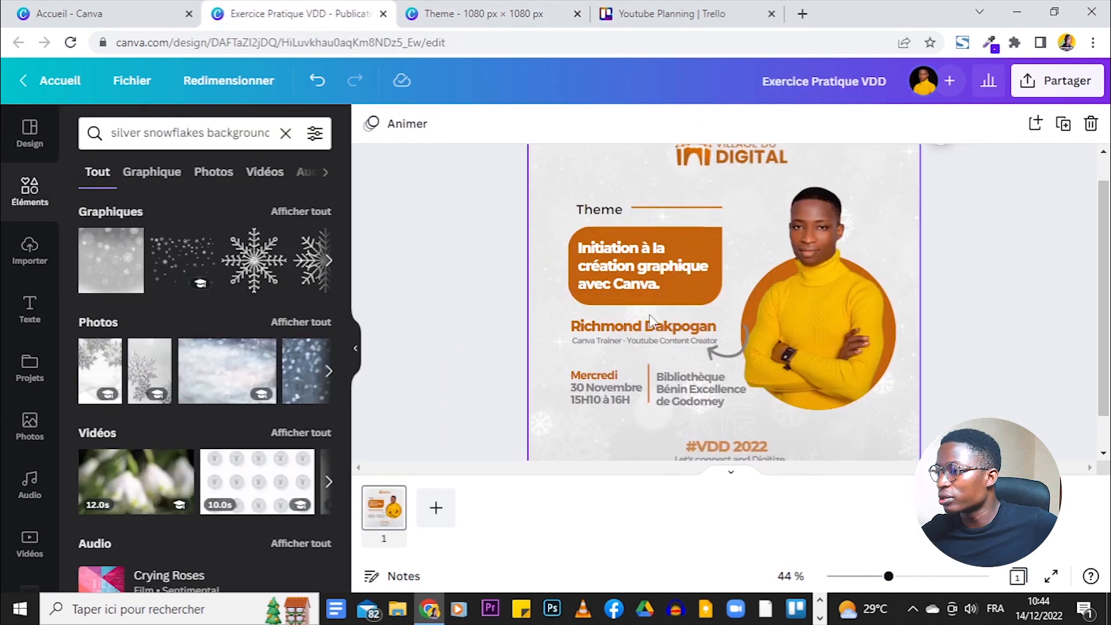
pyautogui.click(475, 13)
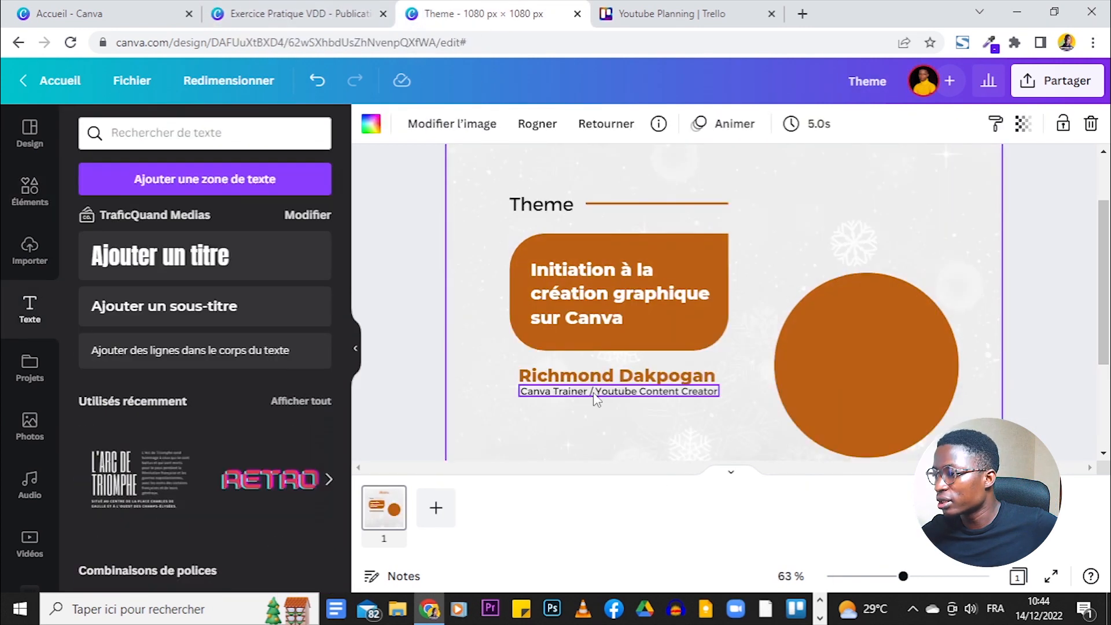
pyautogui.click(360, 14)
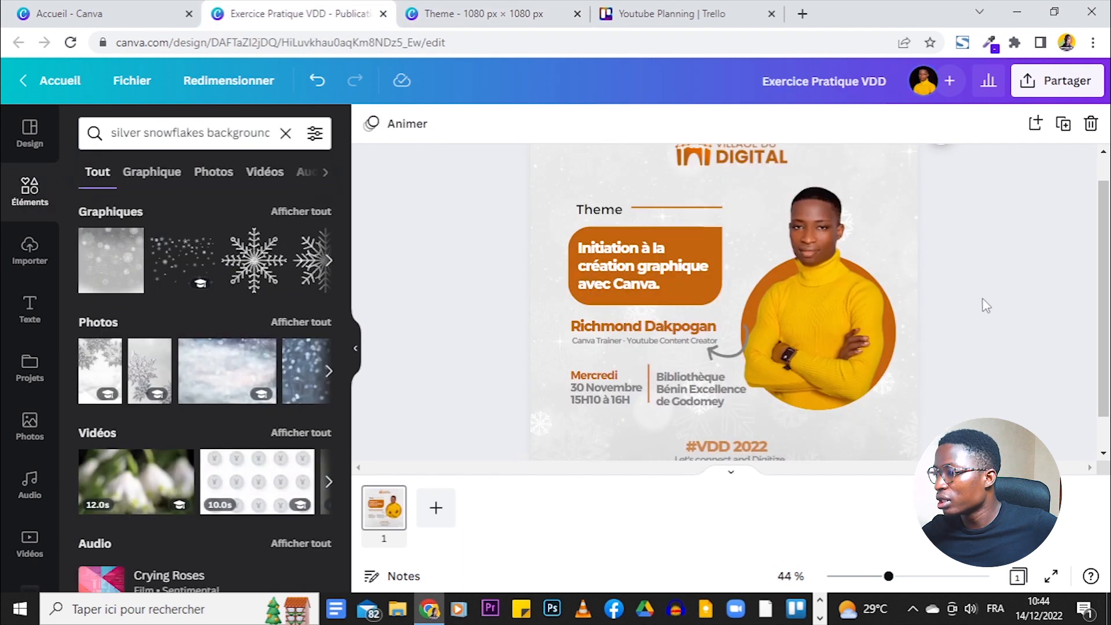
pyautogui.scroll(-1, 986, 306)
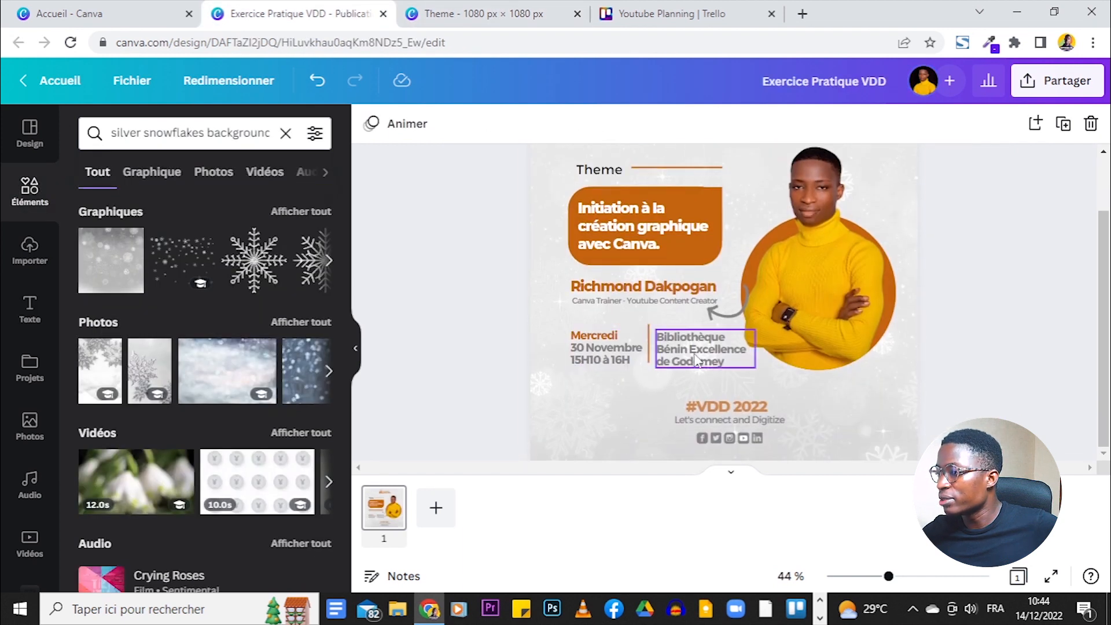
pyautogui.click(490, 8)
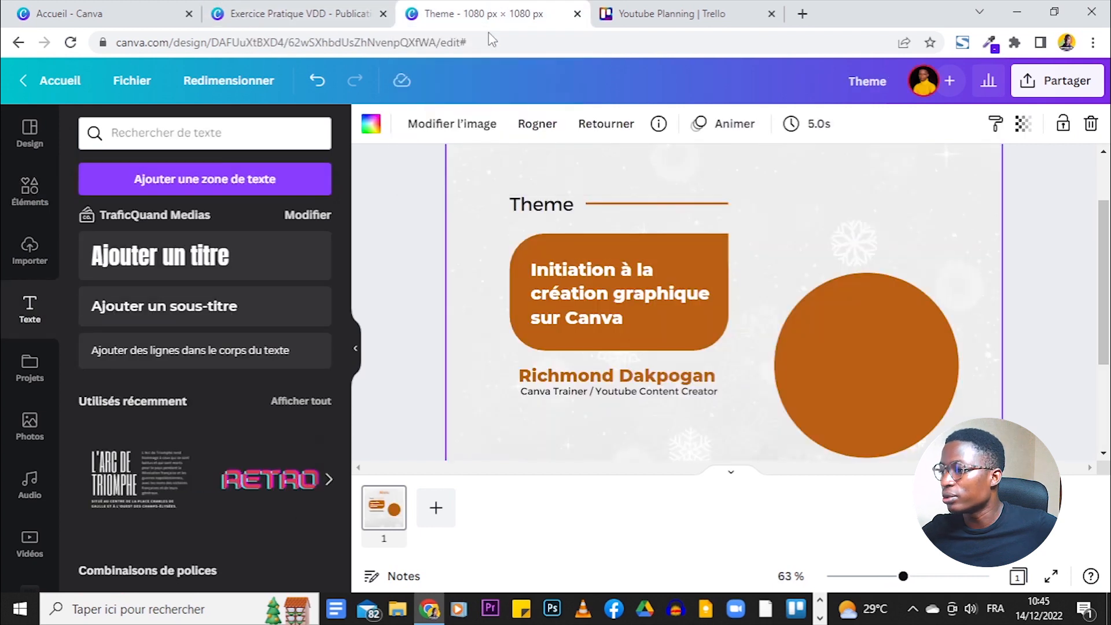
# - Duplicate Thème lower on the page and type 'Mercredi 30 Novembre' and '15h10 à 16H'
pyautogui.click(538, 206)
pyautogui.click(514, 257)
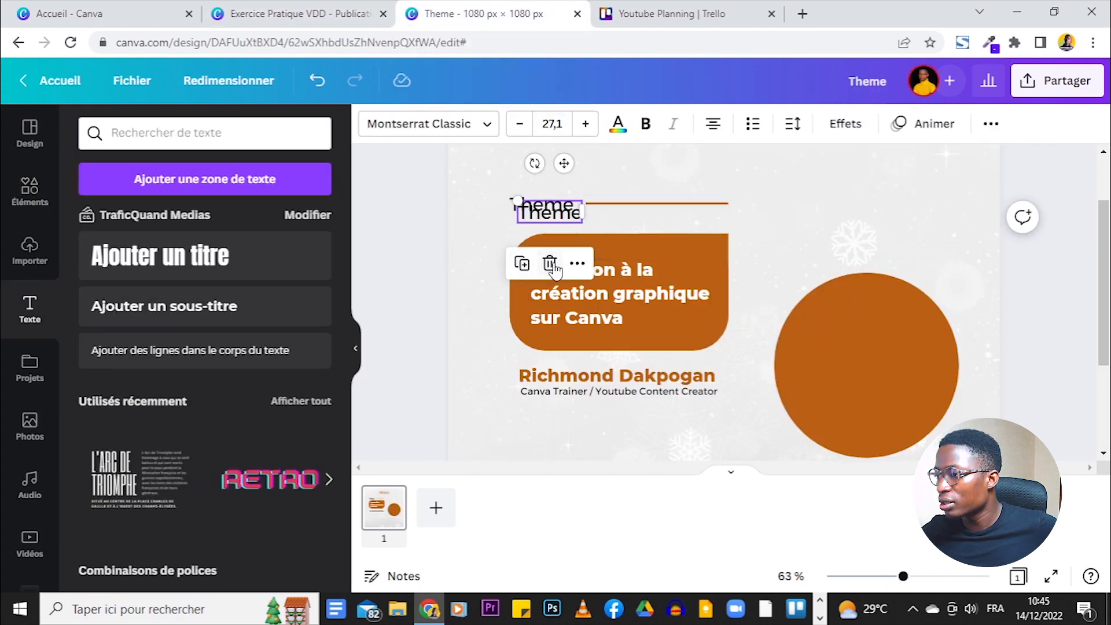
pyautogui.moveTo(561, 216); pyautogui.dragTo(561, 428)
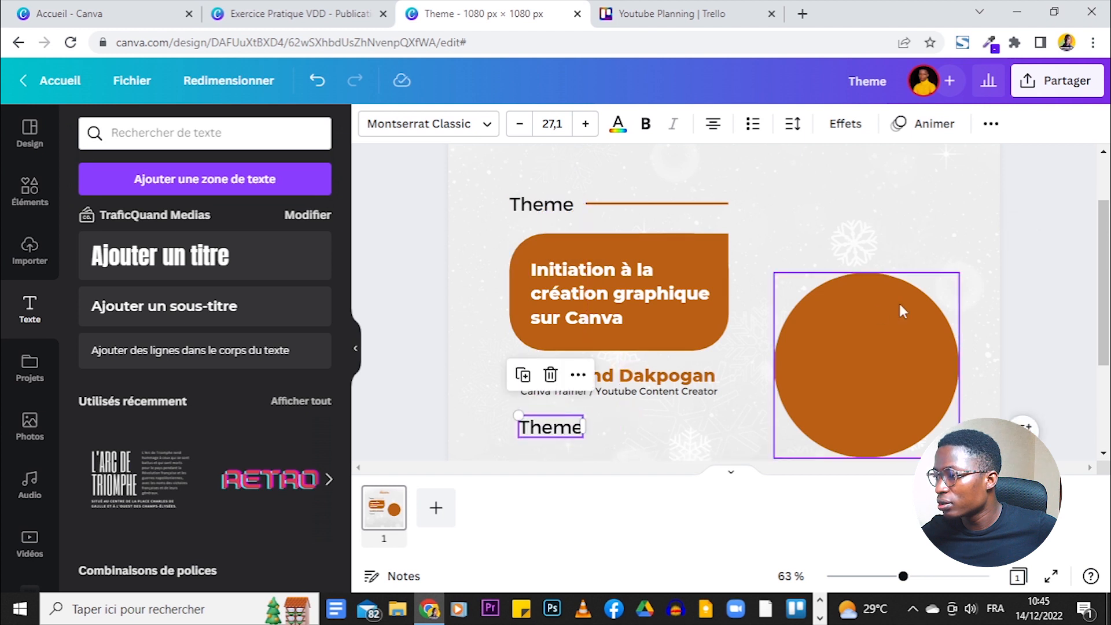
pyautogui.scroll(-3, 898, 301)
pyautogui.doubleClick(550, 272)
pyautogui.write('Mercredi')
pyautogui.click(314, 13)
pyautogui.click(474, 14)
pyautogui.write('30 Novembre')
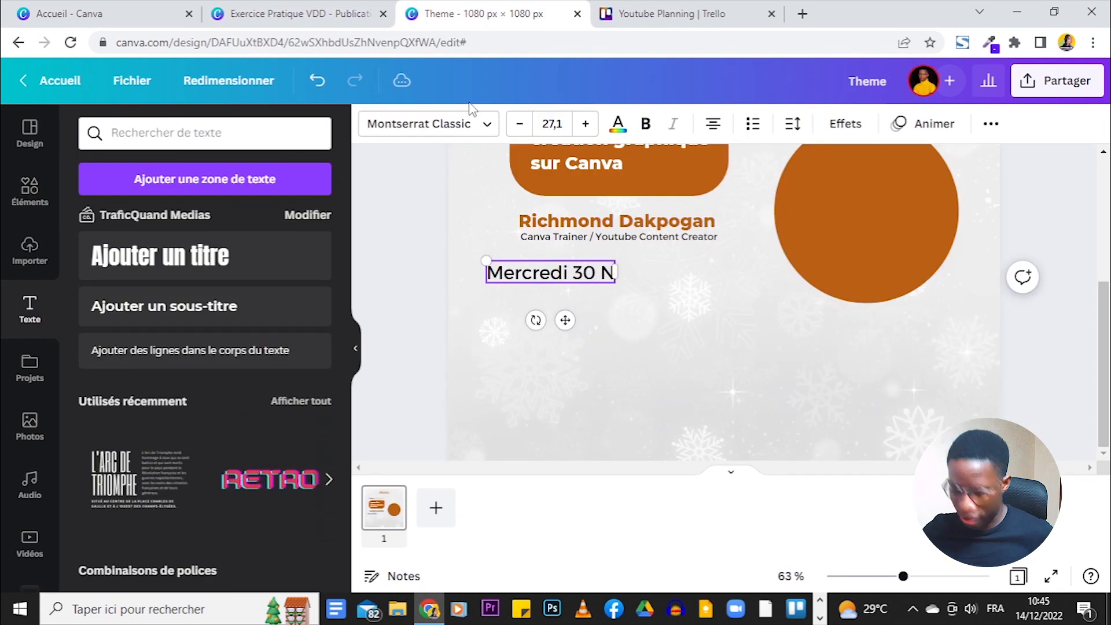
pyautogui.press('Return')
pyautogui.write('15h10 à 16H')
pyautogui.press('Return')
# - Left-align the date block, tidy its line breaks and move it under the role line
pyautogui.click(528, 325)
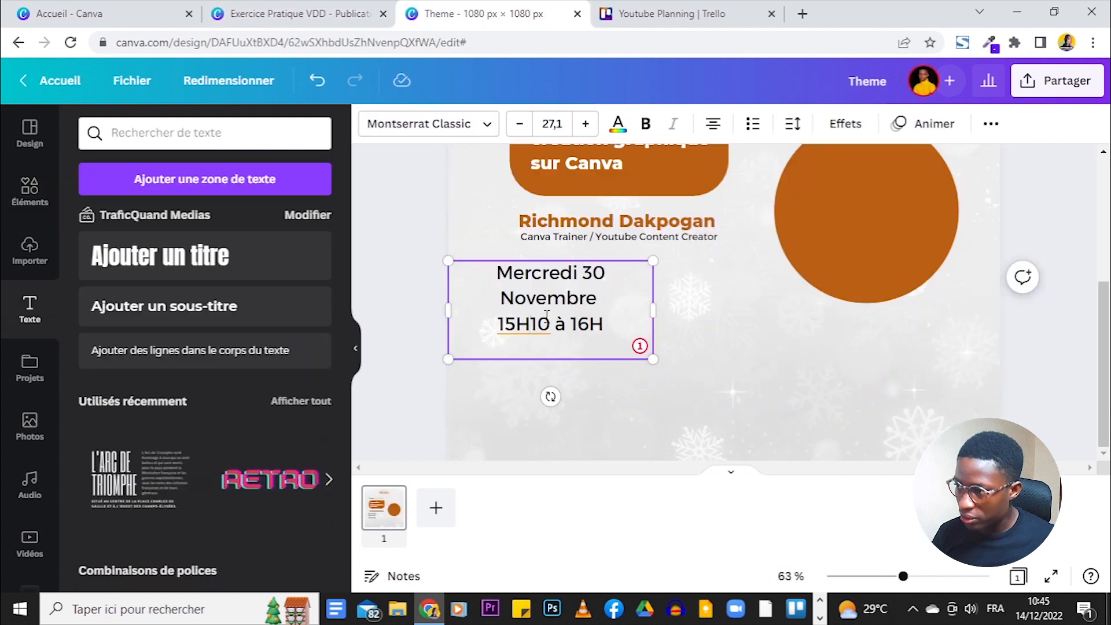
pyautogui.click(582, 273)
pyautogui.press('Return')
pyautogui.hotkey('ctrl', 'a')
pyautogui.click(718, 127)
pyautogui.click(551, 346)
pyautogui.press('BackSpace')
pyautogui.moveTo(547, 300); pyautogui.dragTo(574, 309)
pyautogui.click(335, 8)
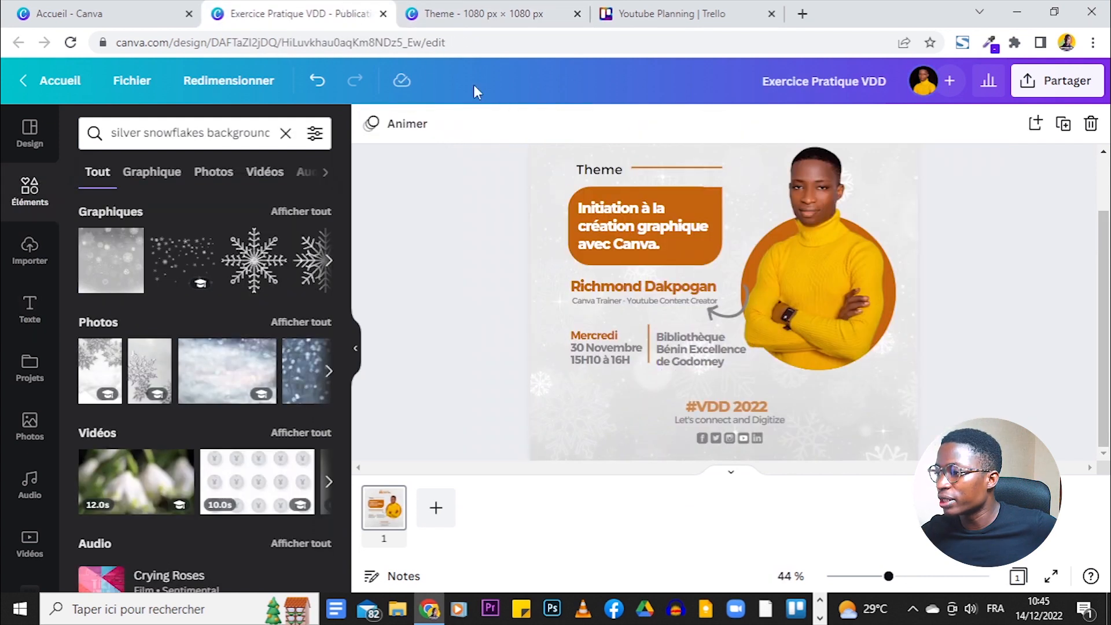
pyautogui.click(469, 11)
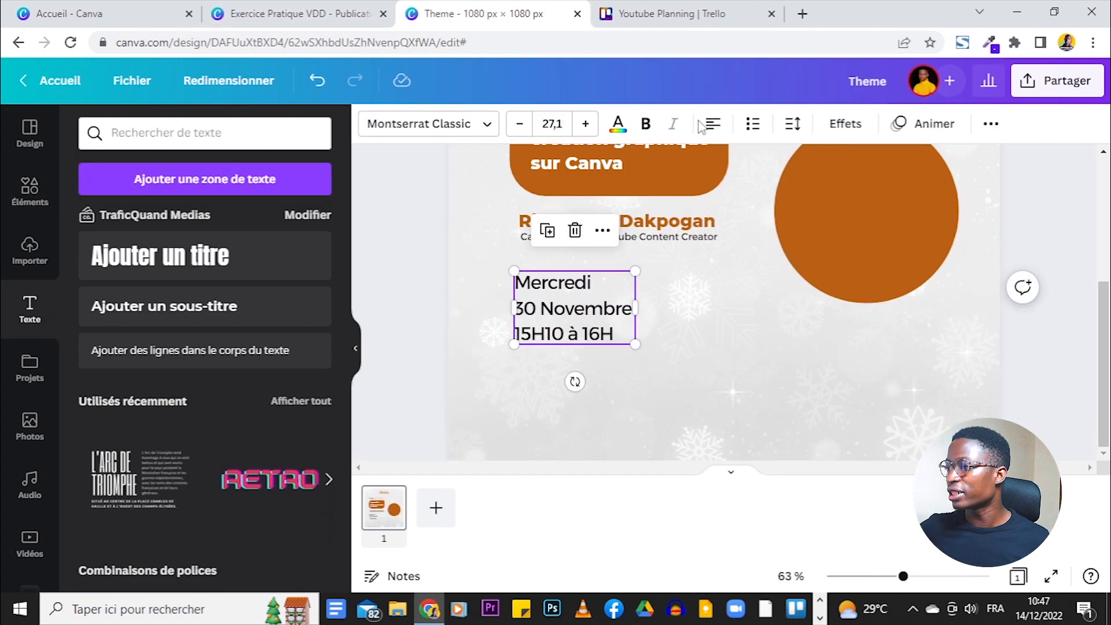
# - Make the date text bold, tighten Interligne to 1.13 and shrink the box
pyautogui.click(648, 129)
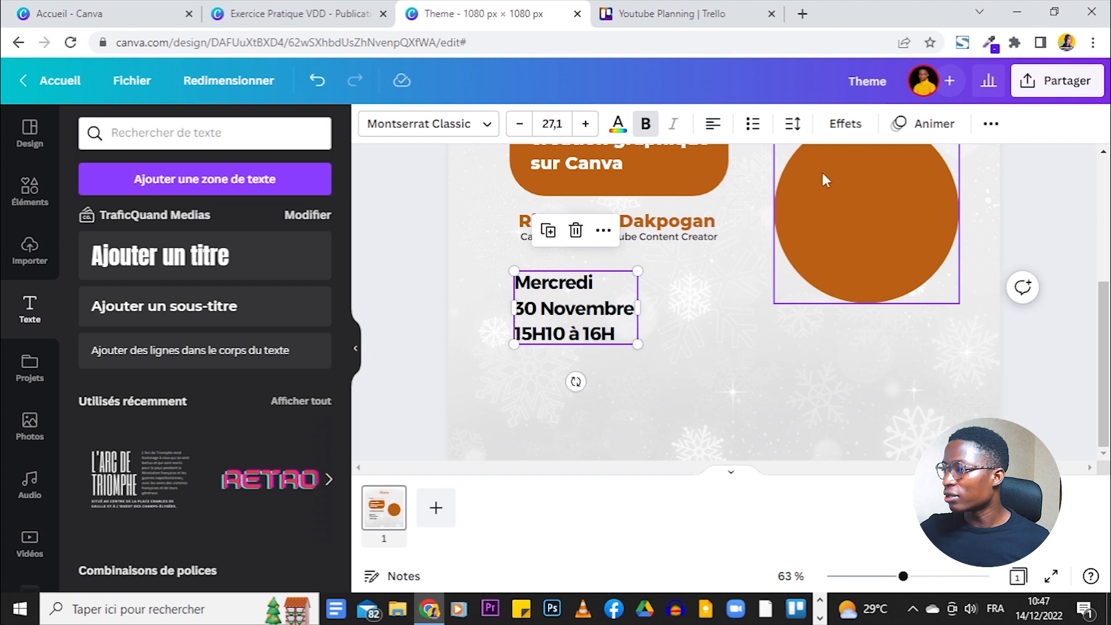
pyautogui.click(792, 125)
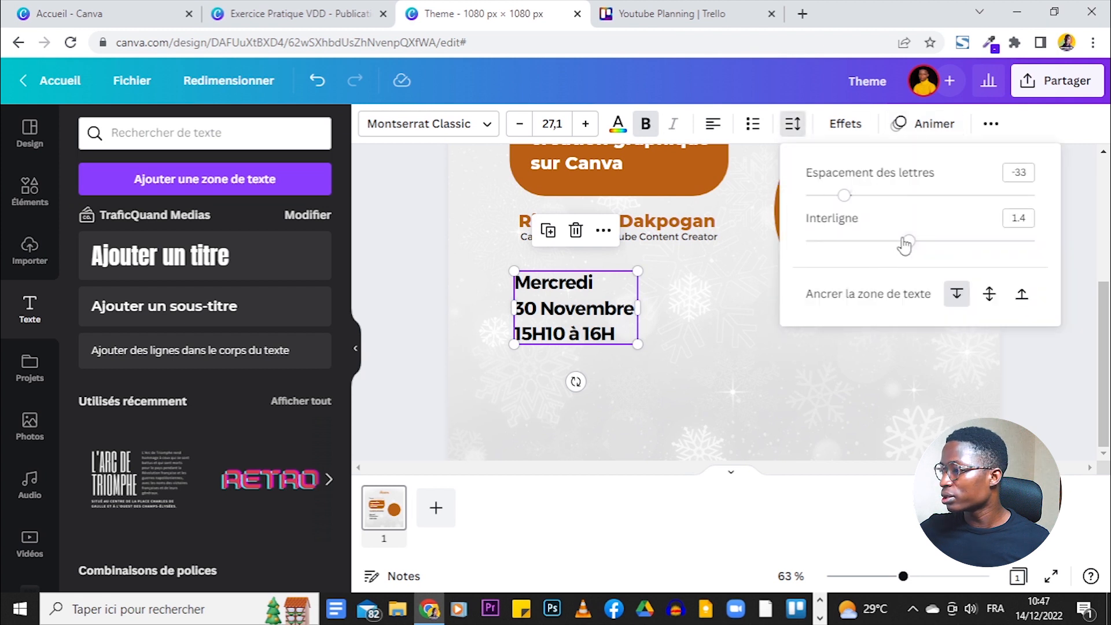
pyautogui.moveTo(907, 239); pyautogui.dragTo(879, 243)
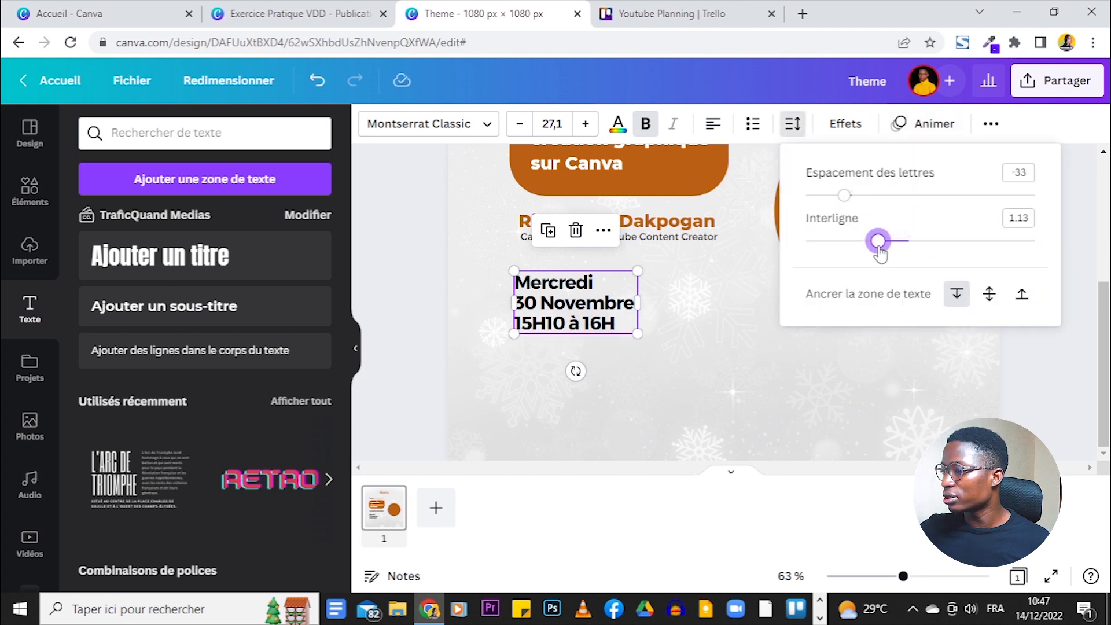
pyautogui.click(702, 338)
pyautogui.click(596, 315)
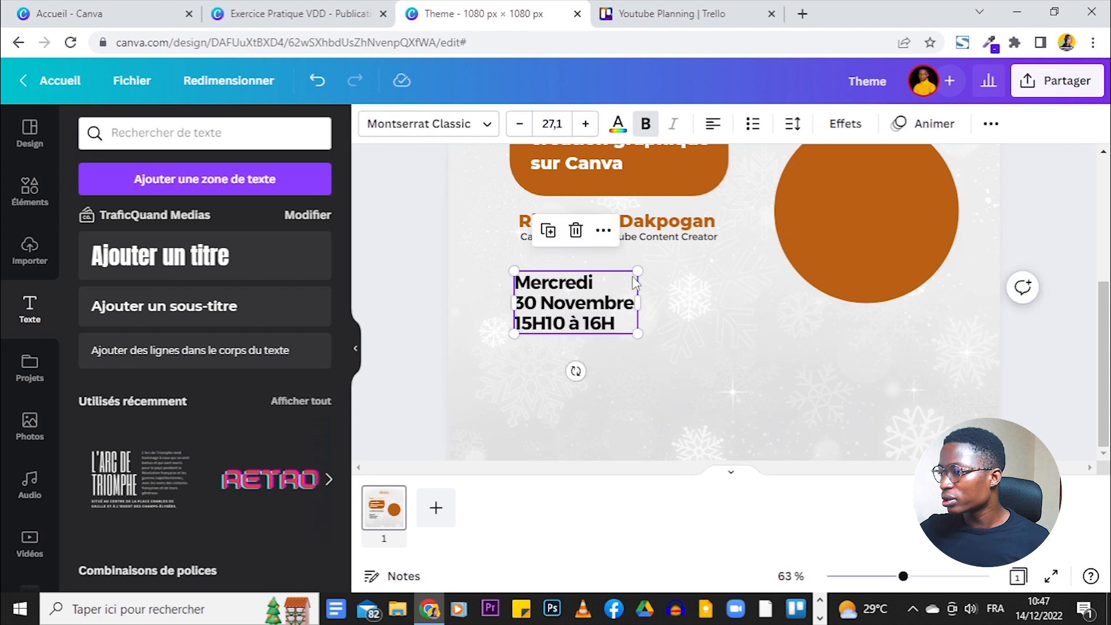
pyautogui.moveTo(637, 270); pyautogui.dragTo(620, 280)
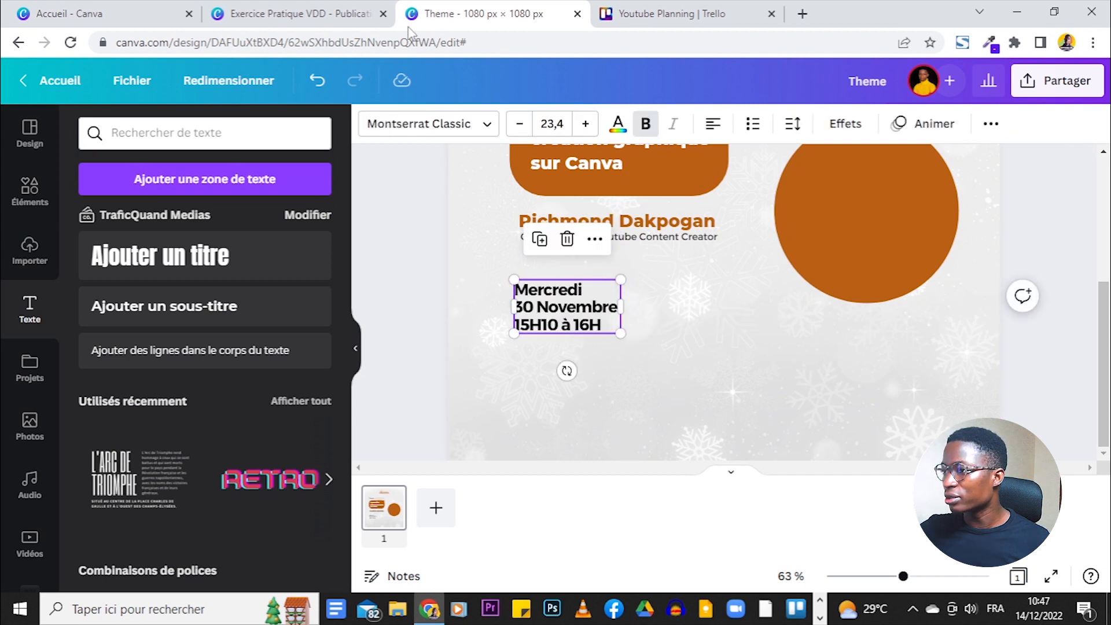
# - Compare the date block with the reference design and reselect it
pyautogui.click(318, 8)
pyautogui.click(463, 13)
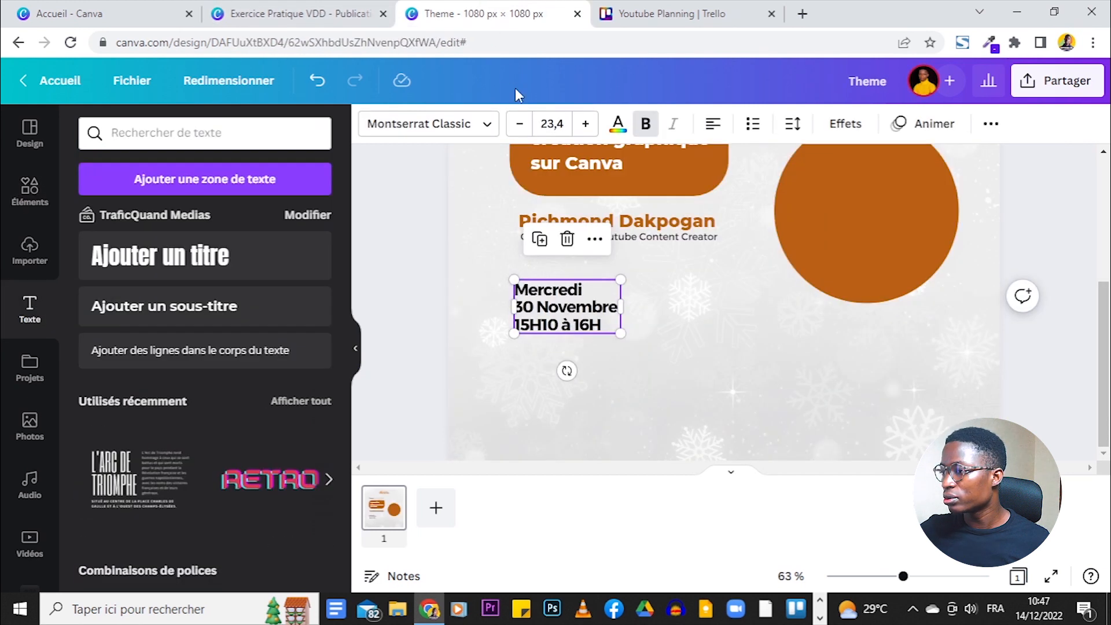
pyautogui.click(341, 8)
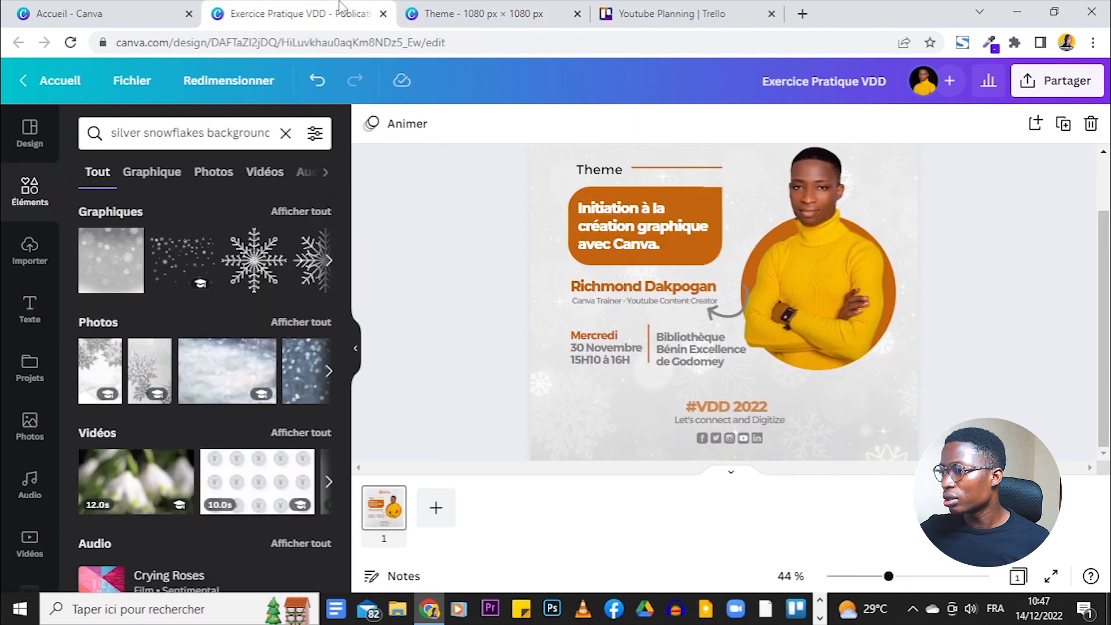
pyautogui.click(433, 8)
pyautogui.click(559, 315)
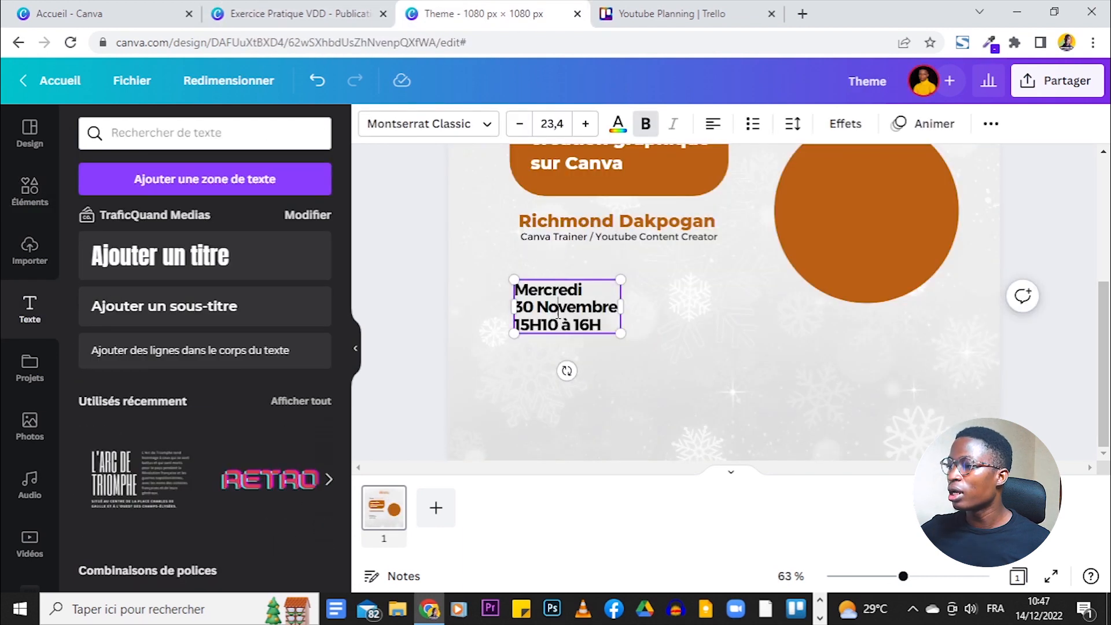
pyautogui.click(584, 314)
# - Duplicate the date block to its right, then clear and remove that copy
pyautogui.click(540, 239)
pyautogui.moveTo(605, 316); pyautogui.dragTo(717, 311)
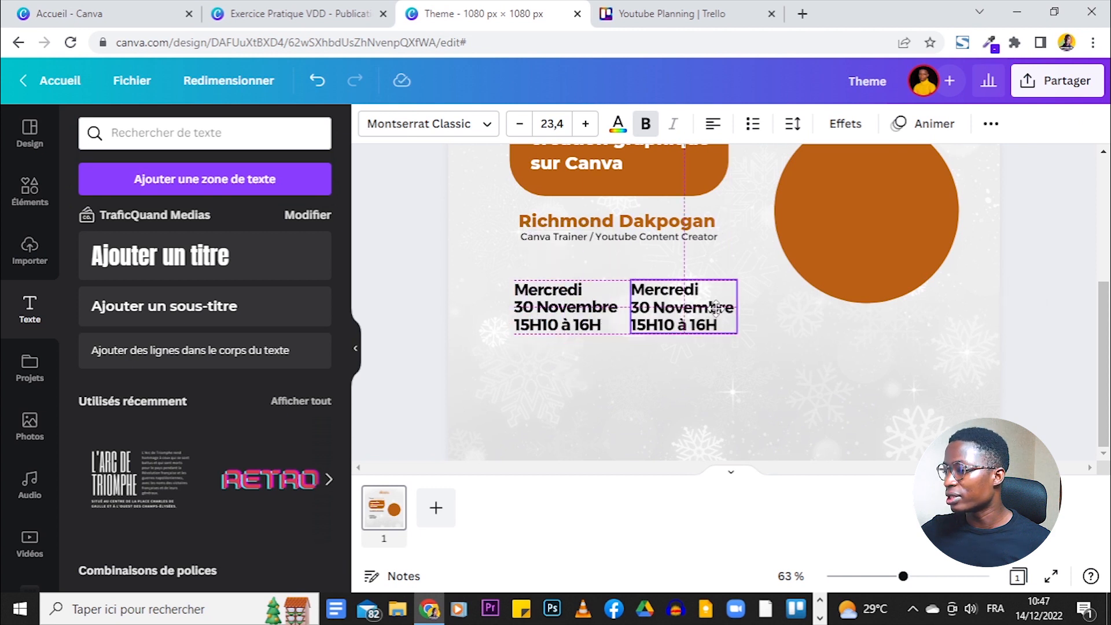
pyautogui.click(316, 11)
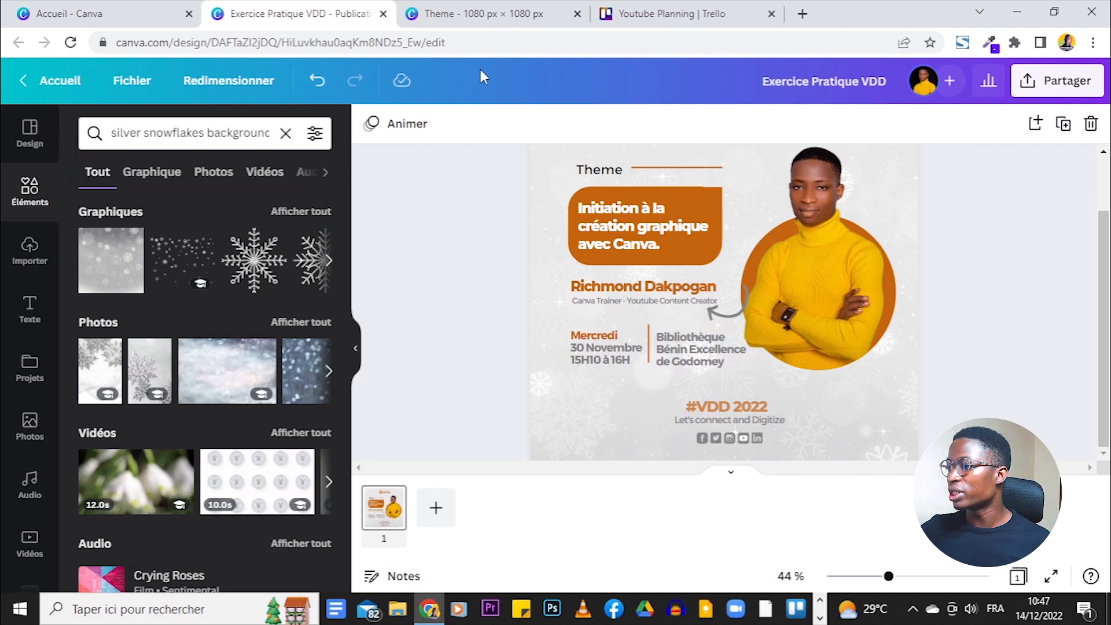
pyautogui.click(472, 12)
pyautogui.tripleClick(684, 323)
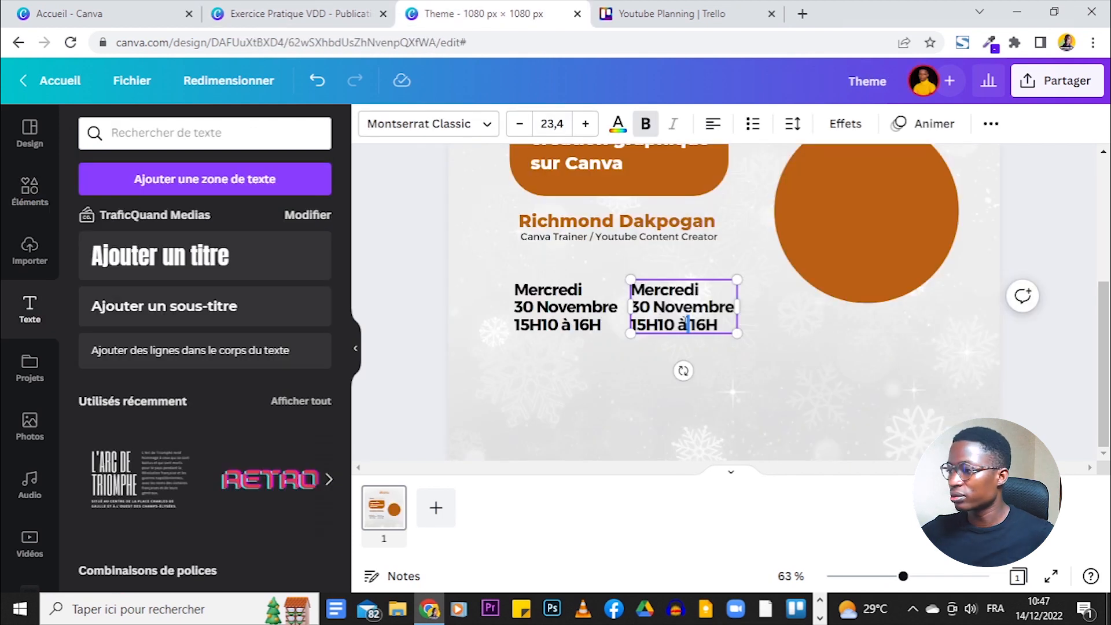
pyautogui.hotkey('ctrl', 'a')
pyautogui.press('BackSpace')
pyautogui.click(584, 298)
# - Place a new date copy on the right and replace its text with 'Bibliothèque Bénin Excellence de Godomey'
pyautogui.doubleClick(702, 308)
pyautogui.moveTo(584, 302); pyautogui.dragTo(621, 307)
pyautogui.write('Bibliothèque Bénin Excellence de Godomey')
pyautogui.doubleClick(664, 307)
pyautogui.click(661, 307)
pyautogui.press('BackSpace')
pyautogui.press('BackSpace')
pyautogui.press('BackSpace')
pyautogui.press('BackSpace')
pyautogui.press('BackSpace')
pyautogui.press('BackSpace')
pyautogui.press('BackSpace')
pyautogui.press('BackSpace')
pyautogui.press('BackSpace')
pyautogui.press('BackSpace')
pyautogui.press('BackSpace')
pyautogui.press('BackSpace')
pyautogui.moveTo(726, 307); pyautogui.dragTo(773, 292)
pyautogui.press('BackSpace')
pyautogui.click(659, 390)
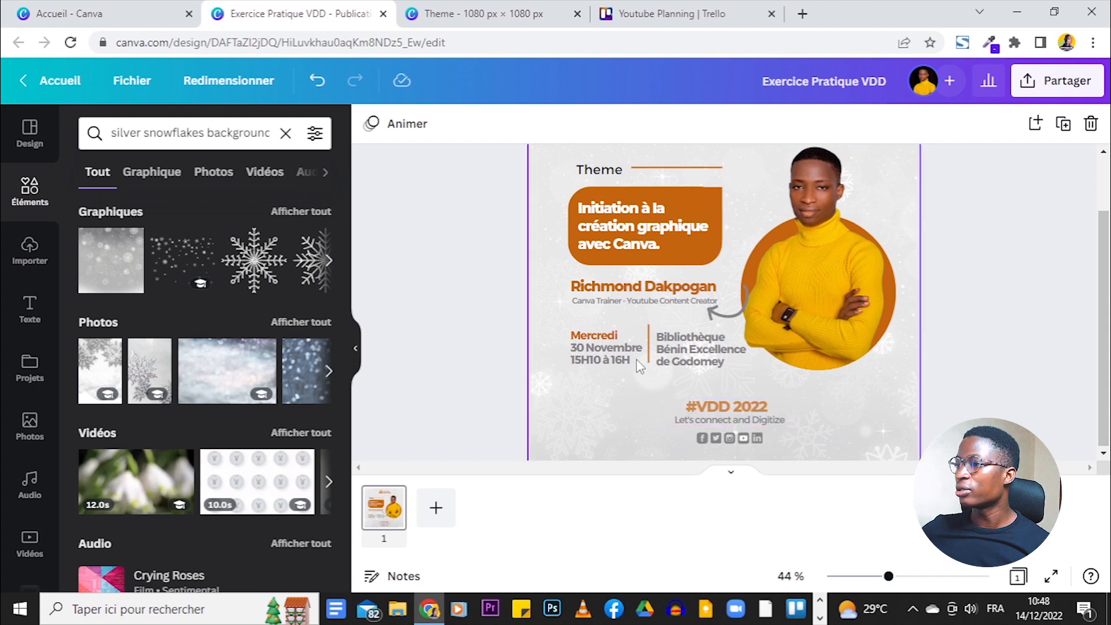
# - Reselect the venue text box and duplicate it
pyautogui.click(479, 7)
pyautogui.click(712, 315)
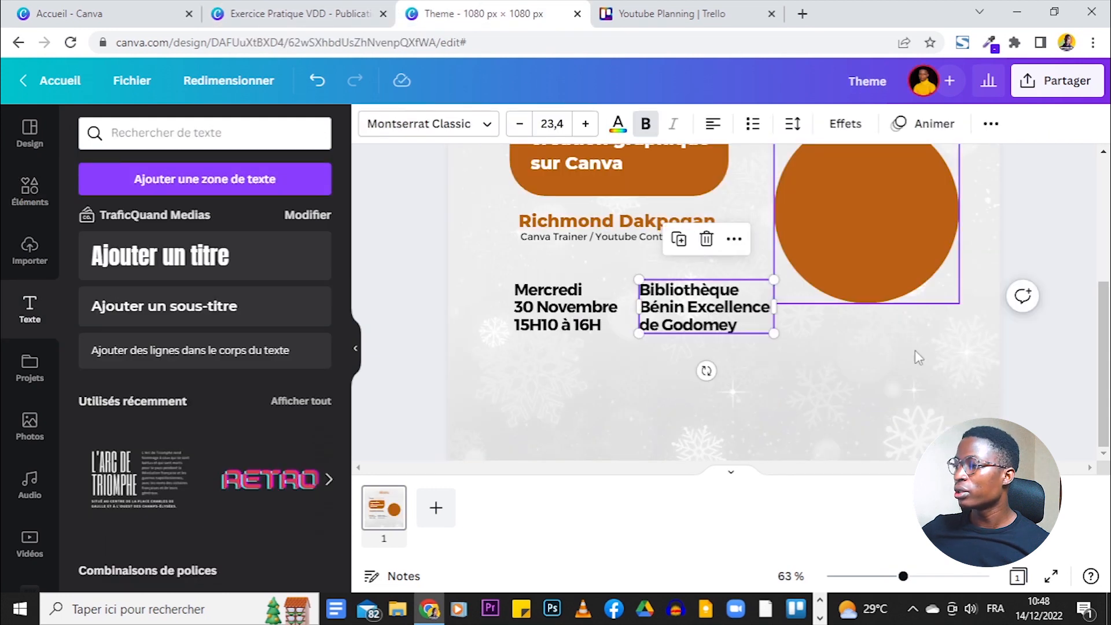
pyautogui.scroll(2, 1047, 324)
pyautogui.scroll(-2, 1047, 324)
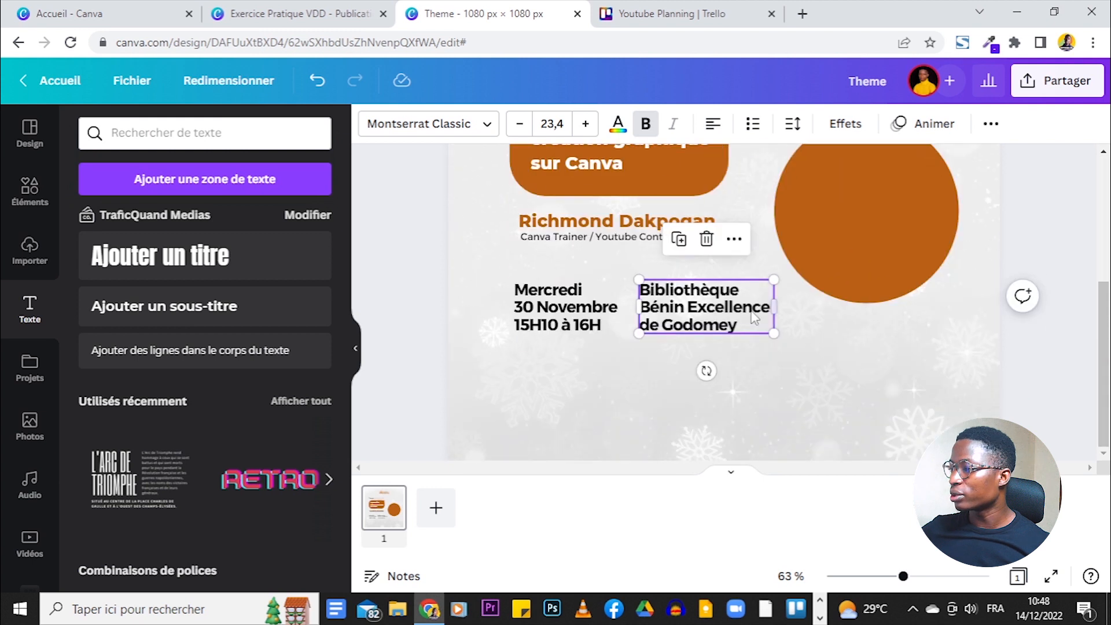
pyautogui.click(681, 241)
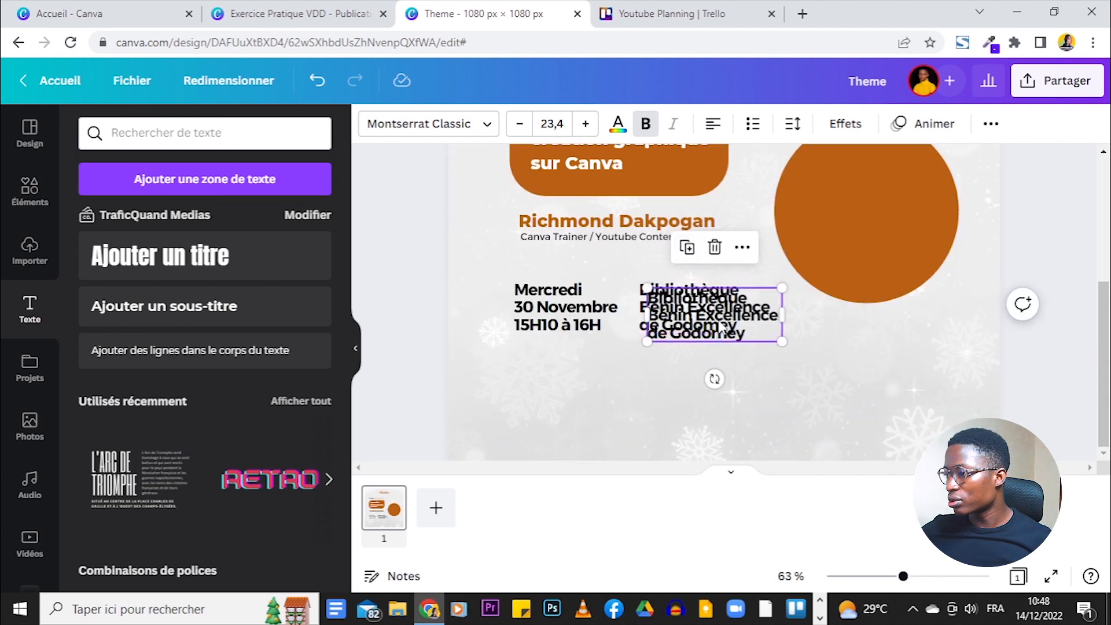
# - Delete the extra venue copy and place a duplicate of the name-and-subtitle group below the date and venue
pyautogui.click(718, 248)
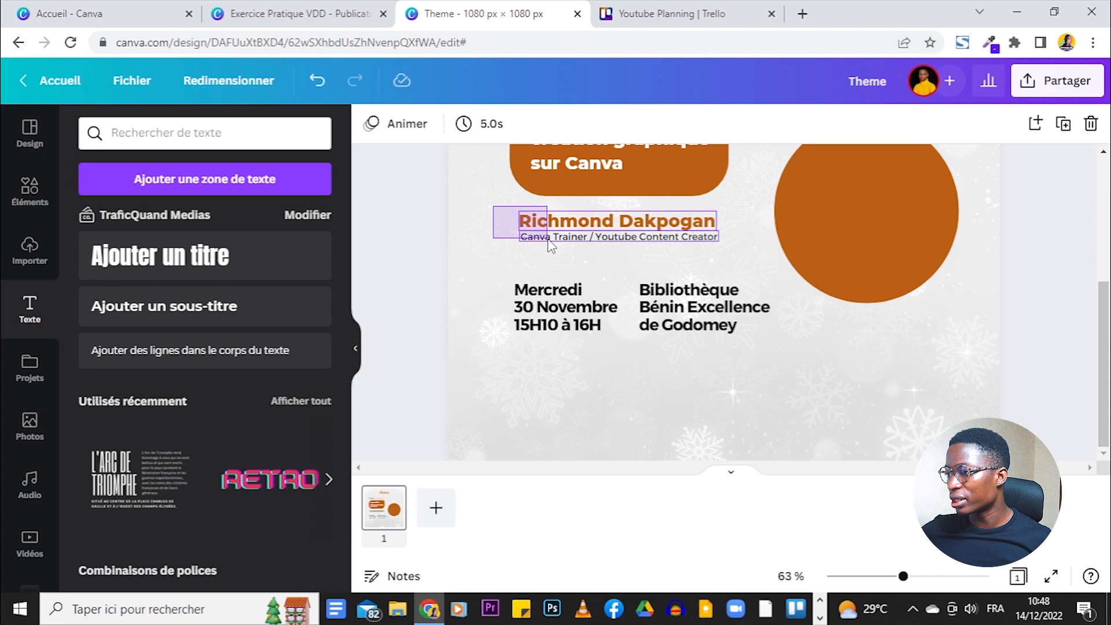
pyautogui.click(556, 233)
pyautogui.click(591, 169)
pyautogui.moveTo(660, 237); pyautogui.dragTo(755, 410)
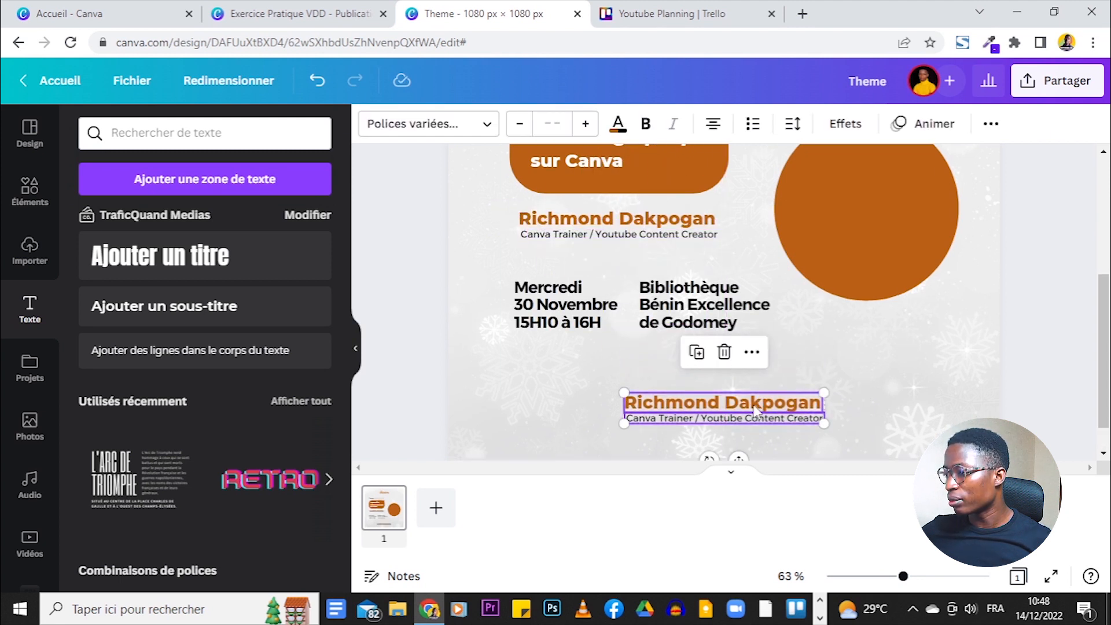
# - Retype the copied name as #VDD, narrow its box, clear the copied subtitle, and compare with the reference
pyautogui.click(940, 405)
pyautogui.doubleClick(787, 402)
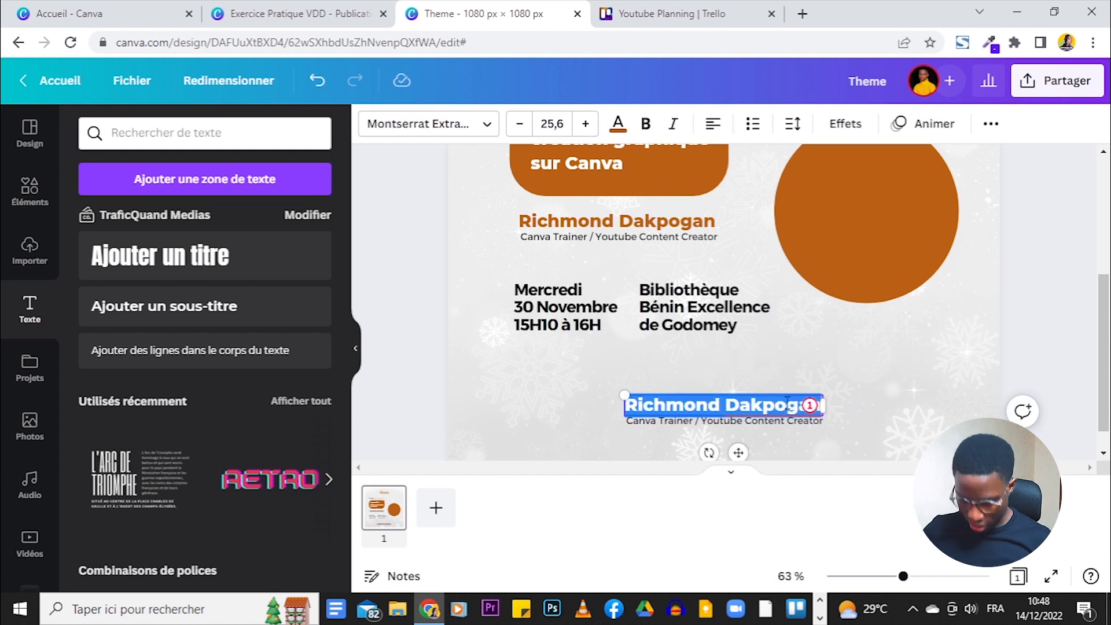
pyautogui.write('#VDD')
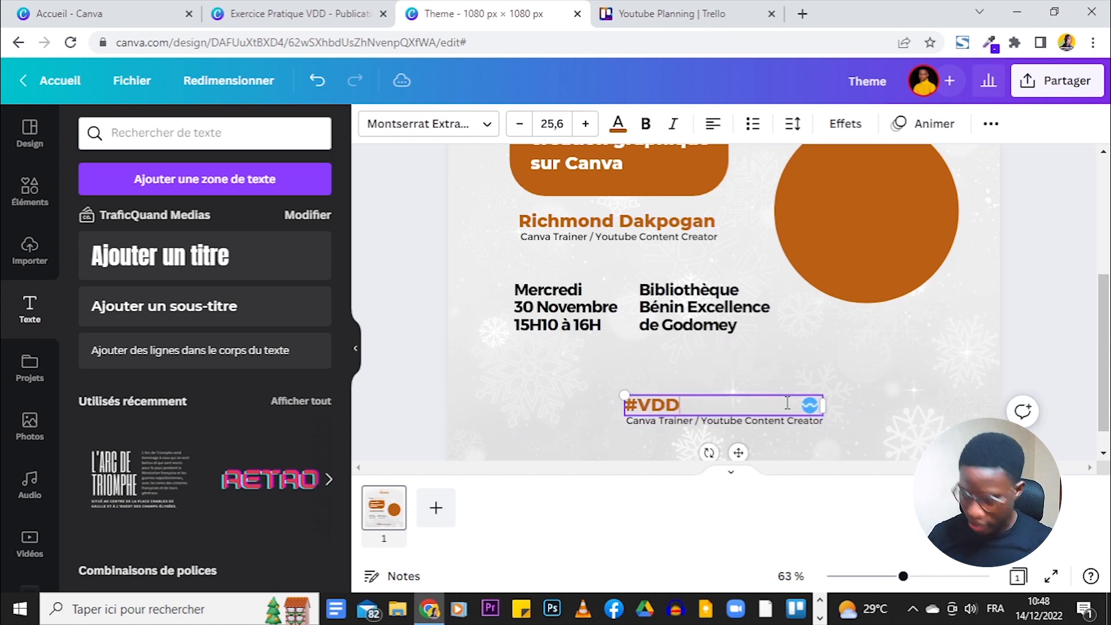
pyautogui.moveTo(829, 403); pyautogui.dragTo(692, 404)
pyautogui.click(727, 431)
pyautogui.doubleClick(728, 421)
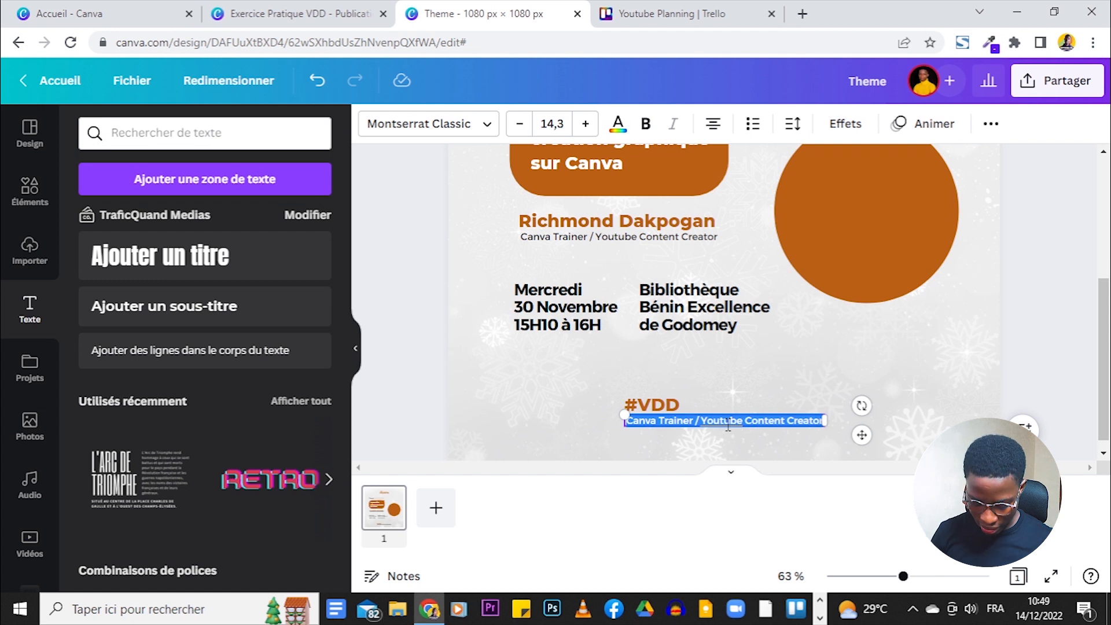
pyautogui.press('BackSpace')
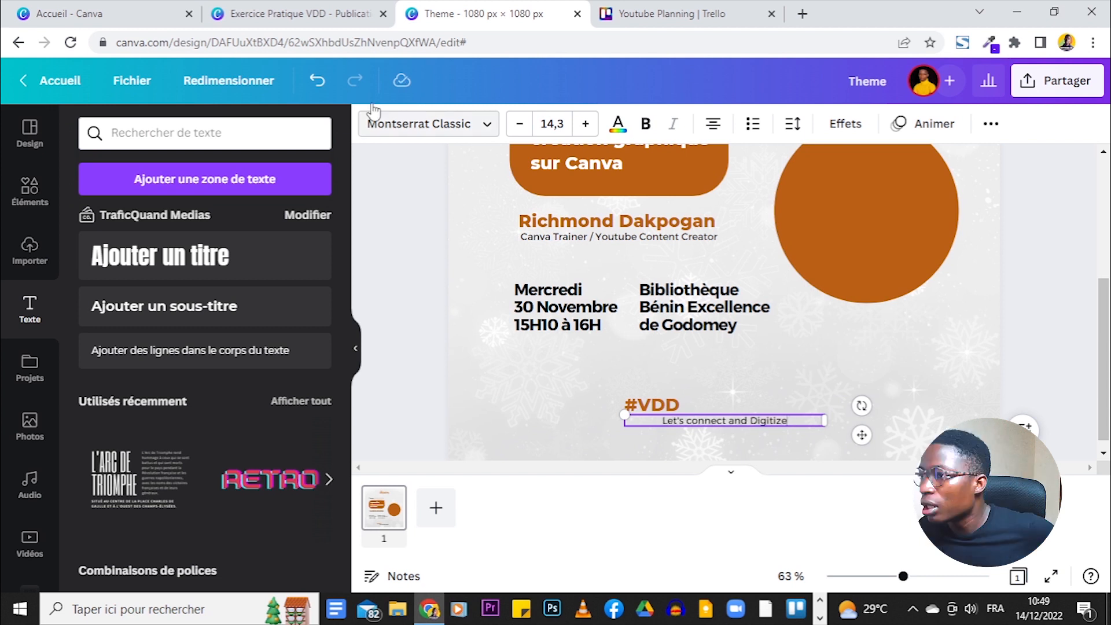
pyautogui.click(340, 17)
pyautogui.click(491, 8)
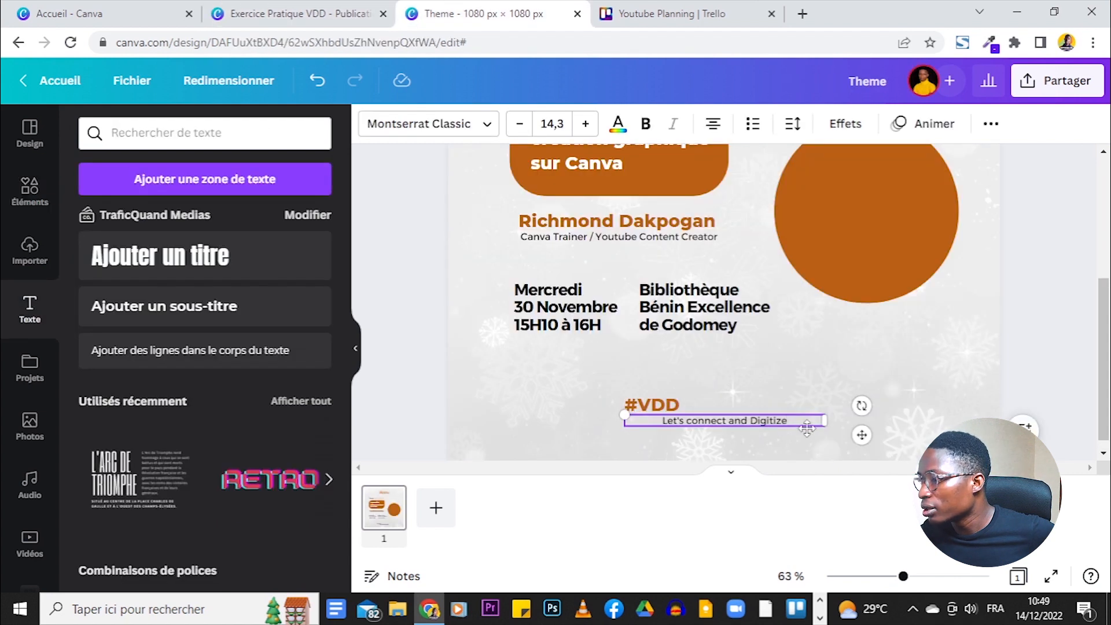
# - Finish the tagline edit and select the Theme label together with its short orange line
pyautogui.click(894, 385)
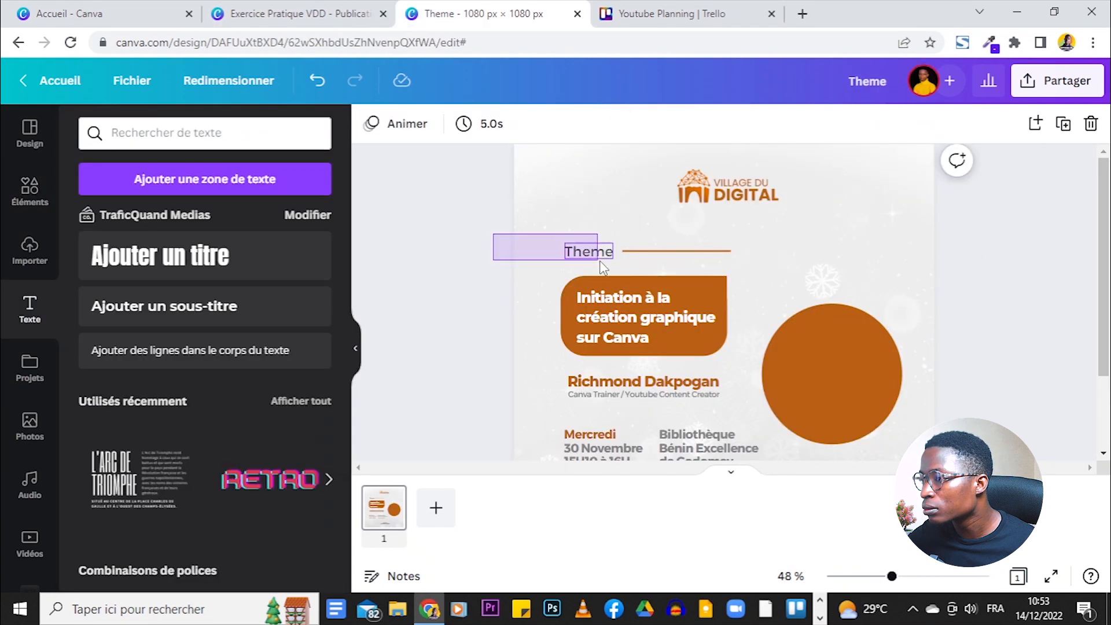
pyautogui.moveTo(600, 261); pyautogui.dragTo(592, 258)
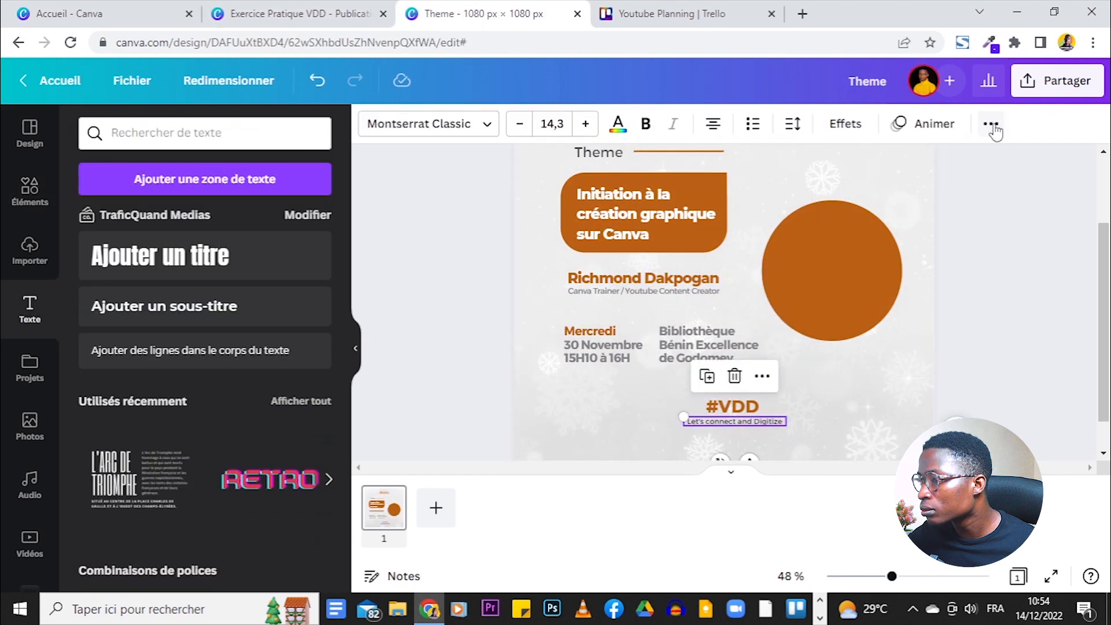
# - Adjust text spacing and colour, and widen the #VDD text box to hold #VDD 2022
pyautogui.click(992, 124)
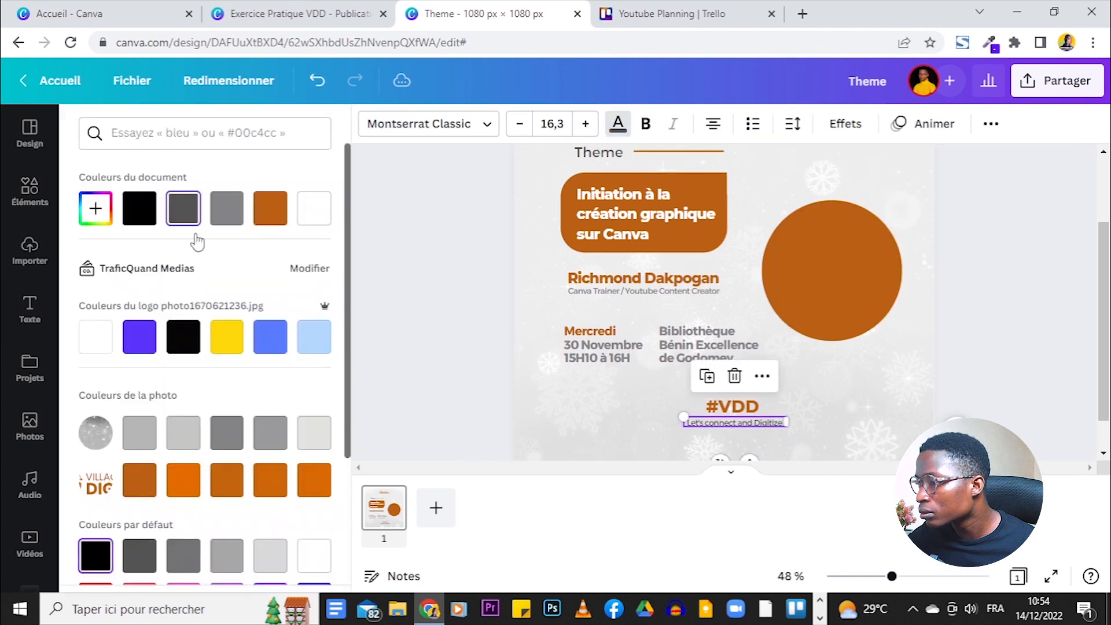
pyautogui.click(275, 13)
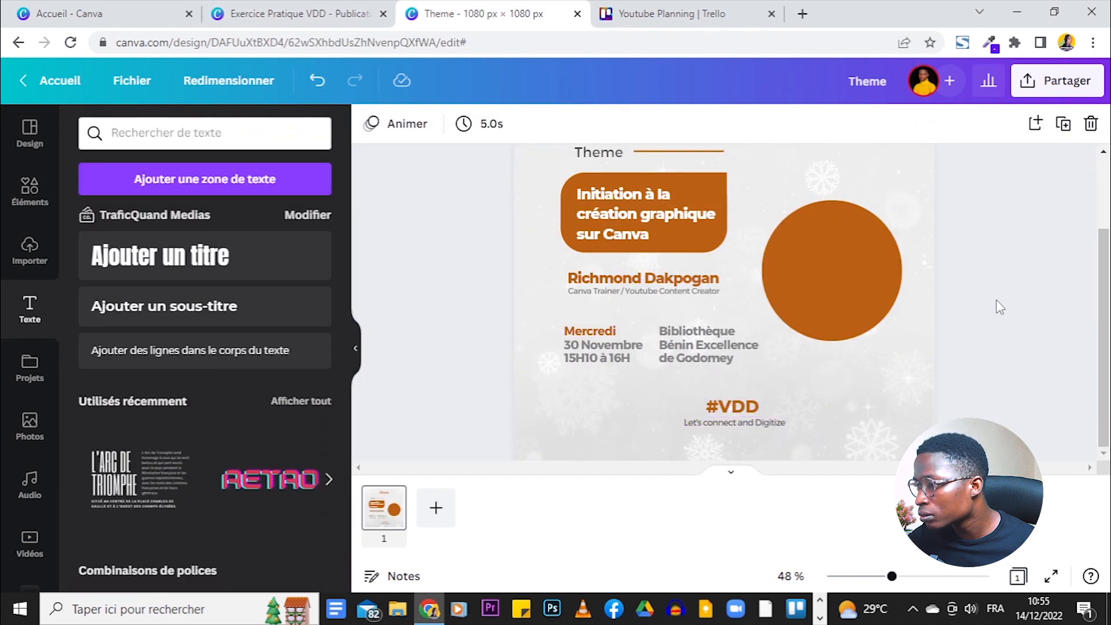
pyautogui.click(733, 406)
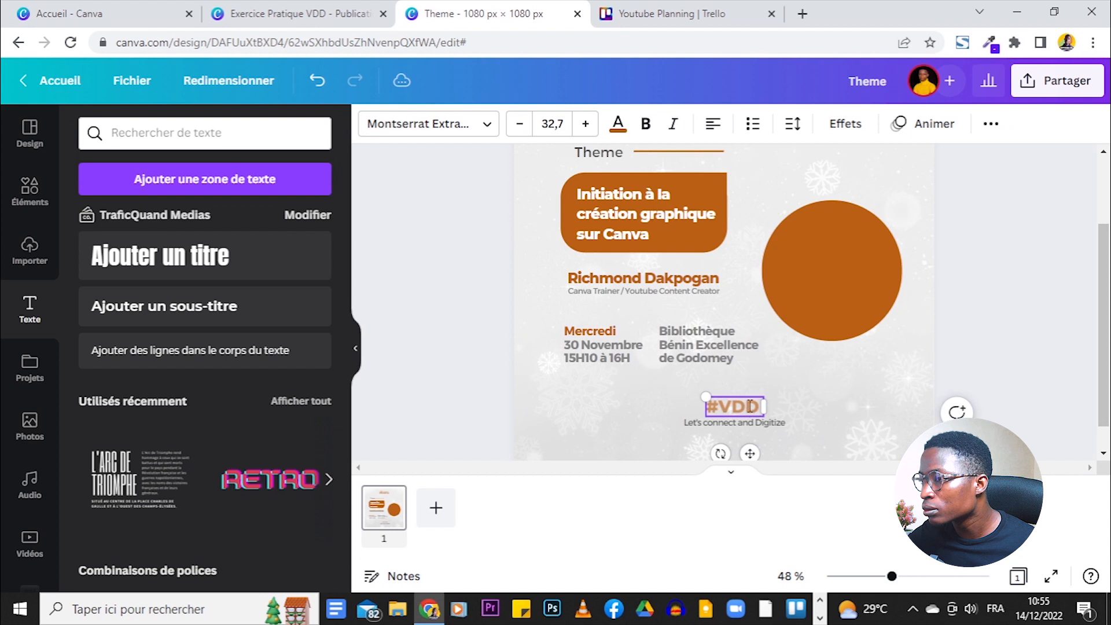
pyautogui.moveTo(766, 423); pyautogui.dragTo(794, 423)
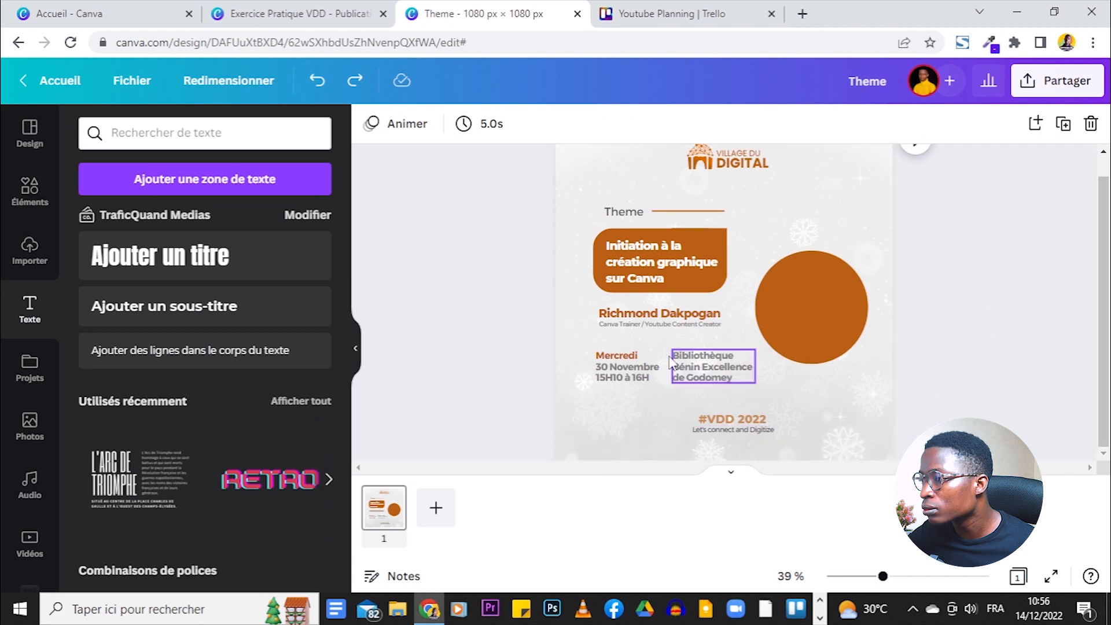
# - Duplicate the line beside Theme and turn it into a vertical divider between date and venue
pyautogui.click(682, 209)
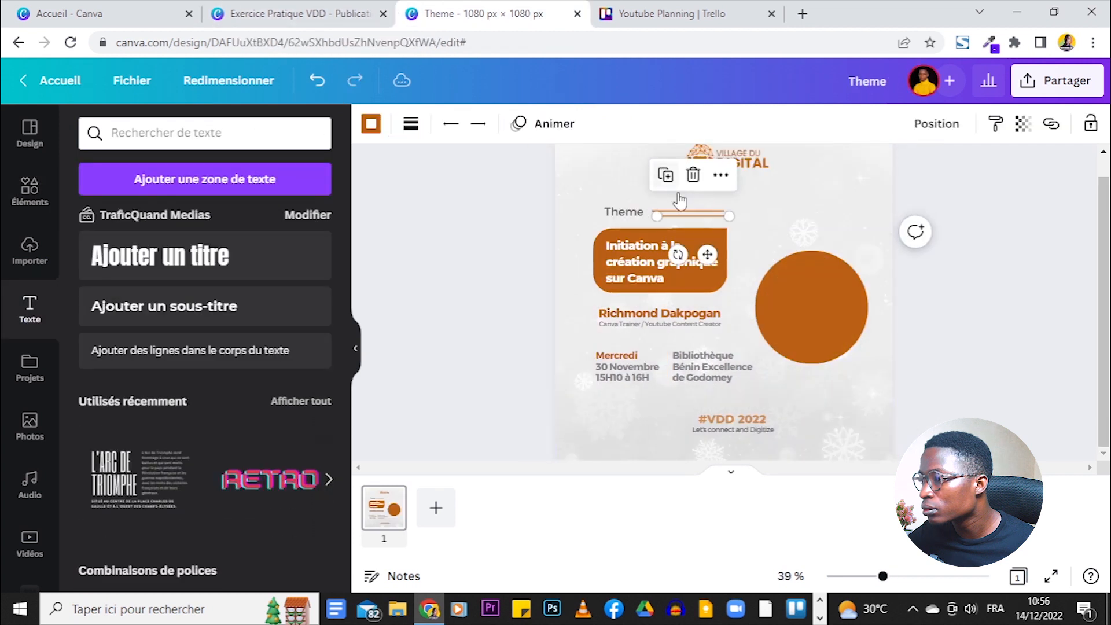
pyautogui.click(665, 175)
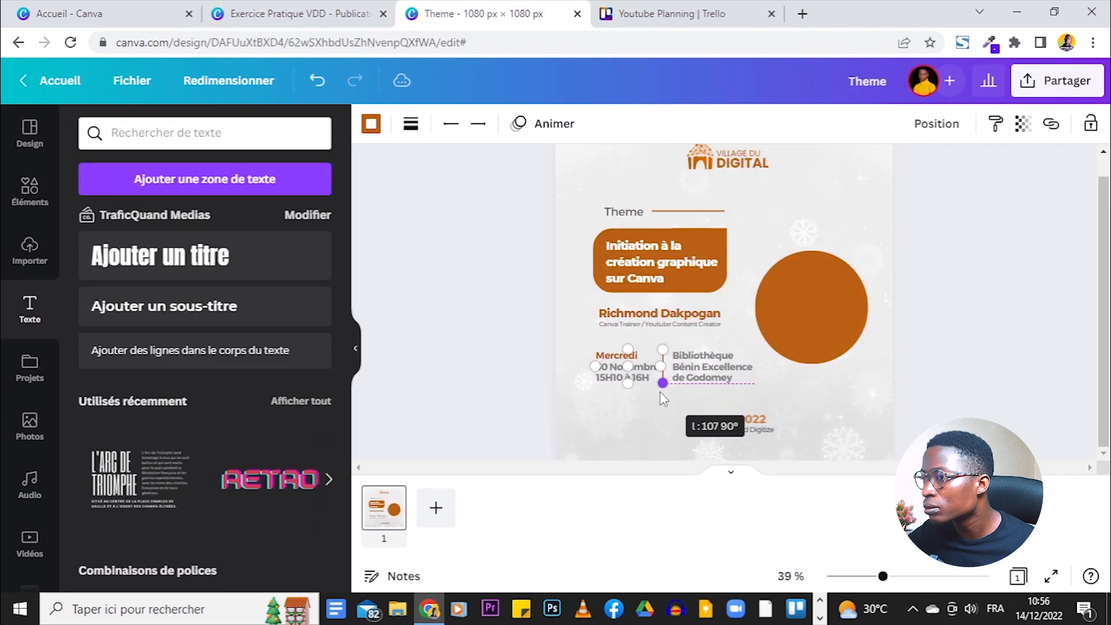
pyautogui.click(671, 383)
pyautogui.click(685, 379)
pyautogui.click(1071, 377)
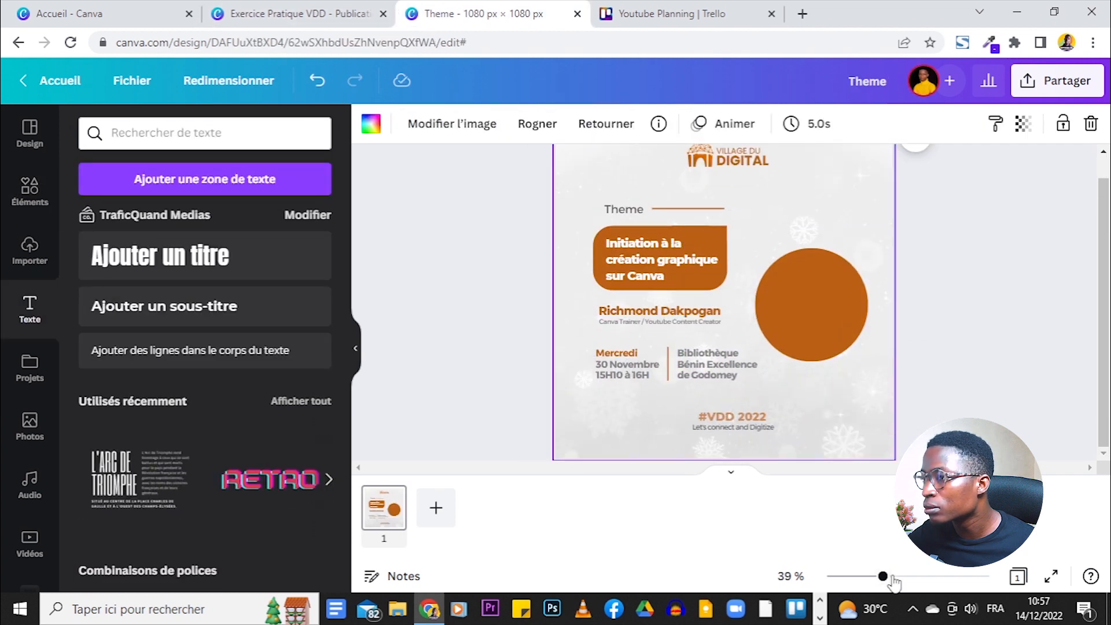
# - Zoom out and enlarge the central text and circle group slightly
pyautogui.moveTo(884, 576); pyautogui.dragTo(877, 576)
pyautogui.click(882, 551)
pyautogui.moveTo(583, 228)
pyautogui.mouseDown()
pyautogui.moveTo(723, 373)
pyautogui.moveTo(601, 217)
pyautogui.mouseUp()
pyautogui.click(563, 243)
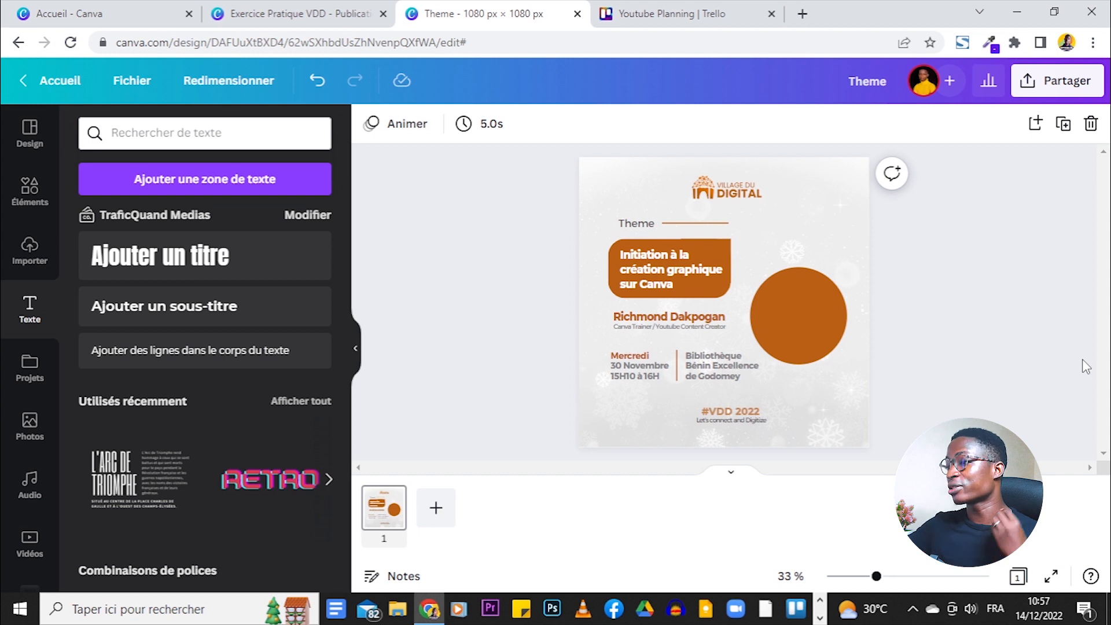
# - Show the Exercice Pratique VDD reference design and zoom out to view it whole
pyautogui.click(263, 18)
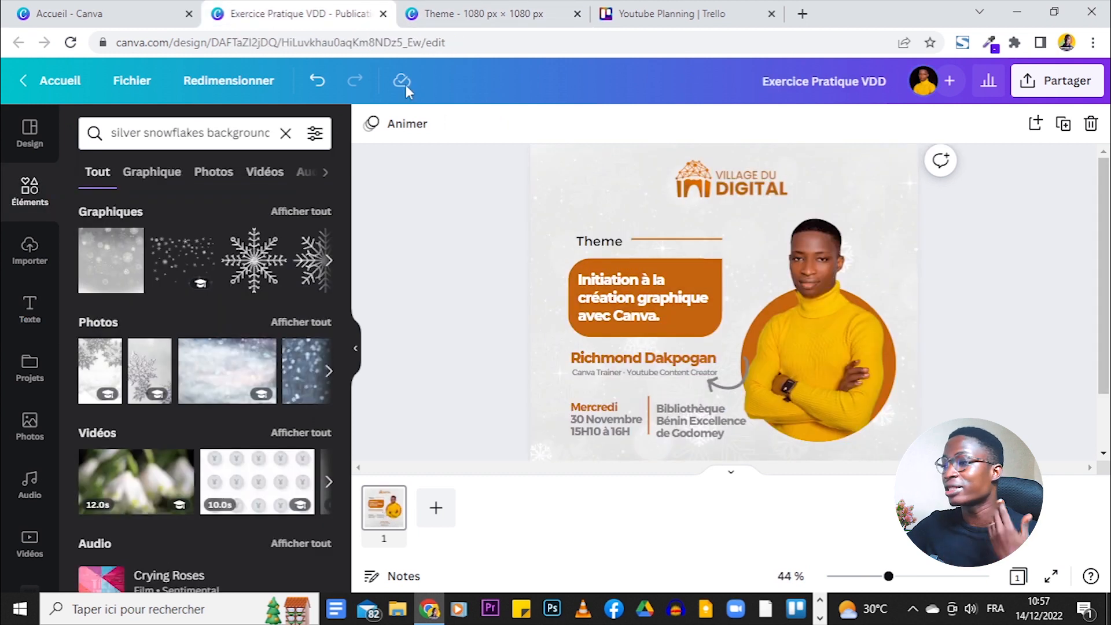
pyautogui.moveTo(891, 579)
pyautogui.mouseDown()
pyautogui.moveTo(858, 577)
pyautogui.moveTo(875, 577)
pyautogui.mouseUp()
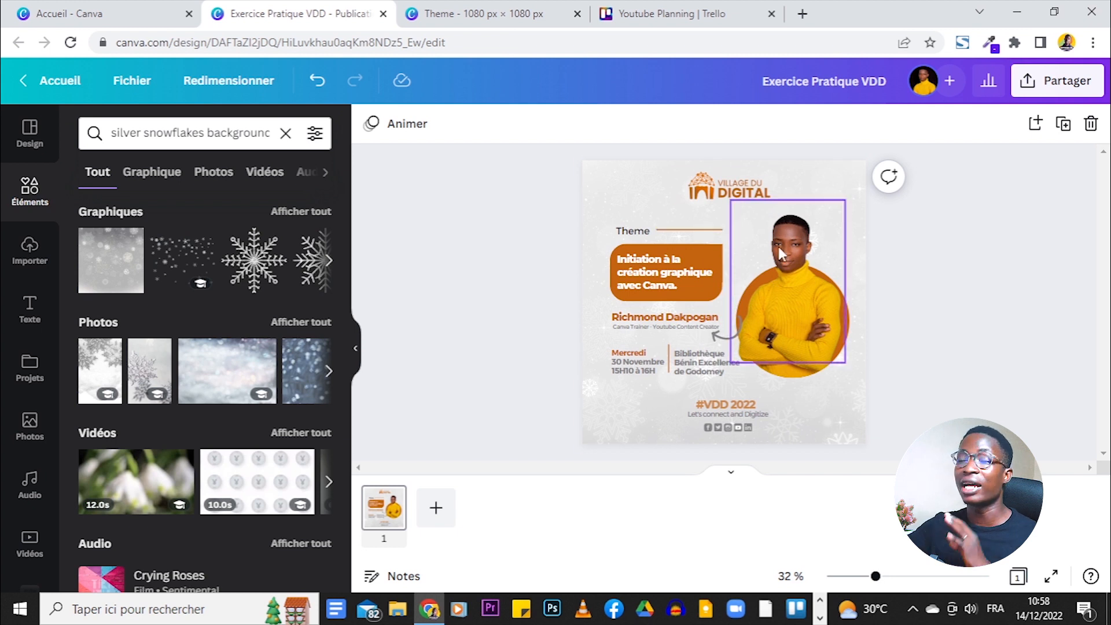
# - In the Theme design, search Elements for 'facebook ico' and place a small Facebook icon below the event details
pyautogui.click(450, 17)
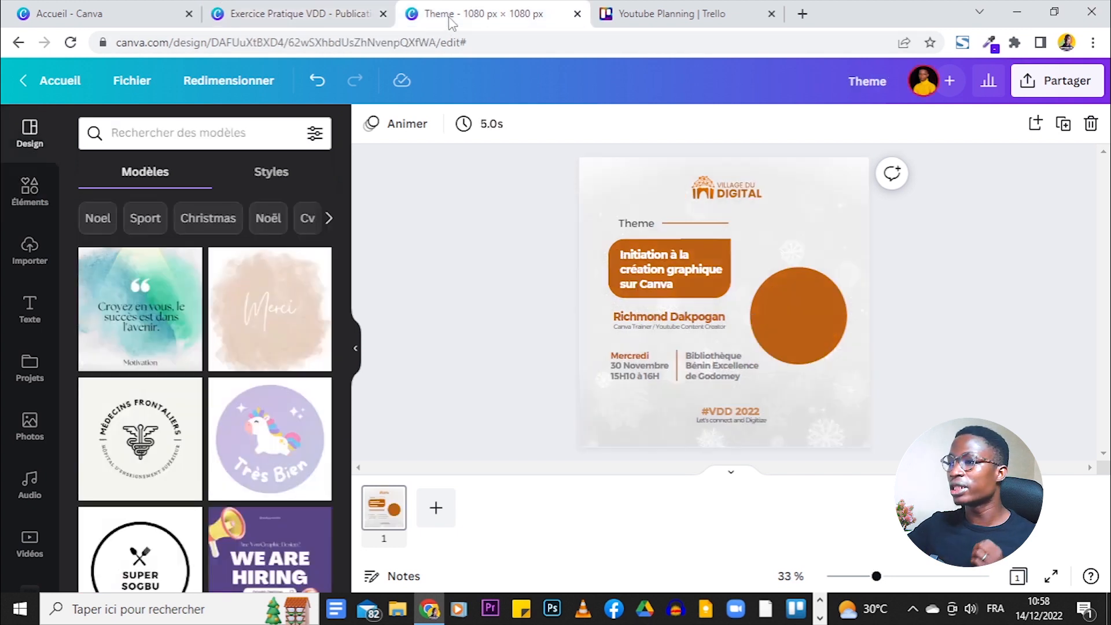
pyautogui.click(59, 197)
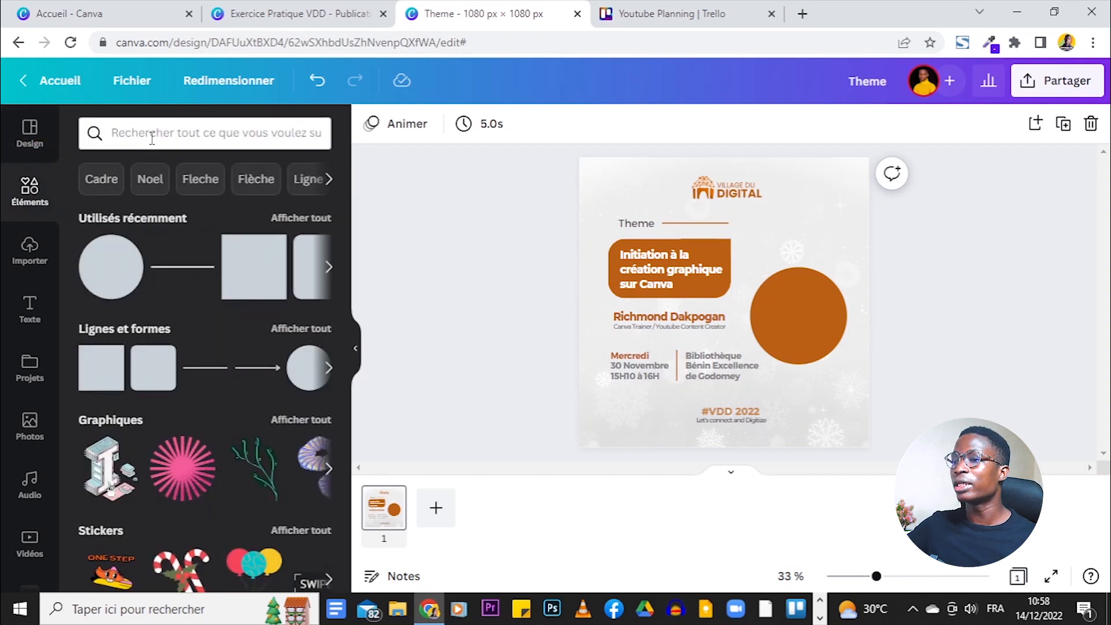
pyautogui.click(153, 137)
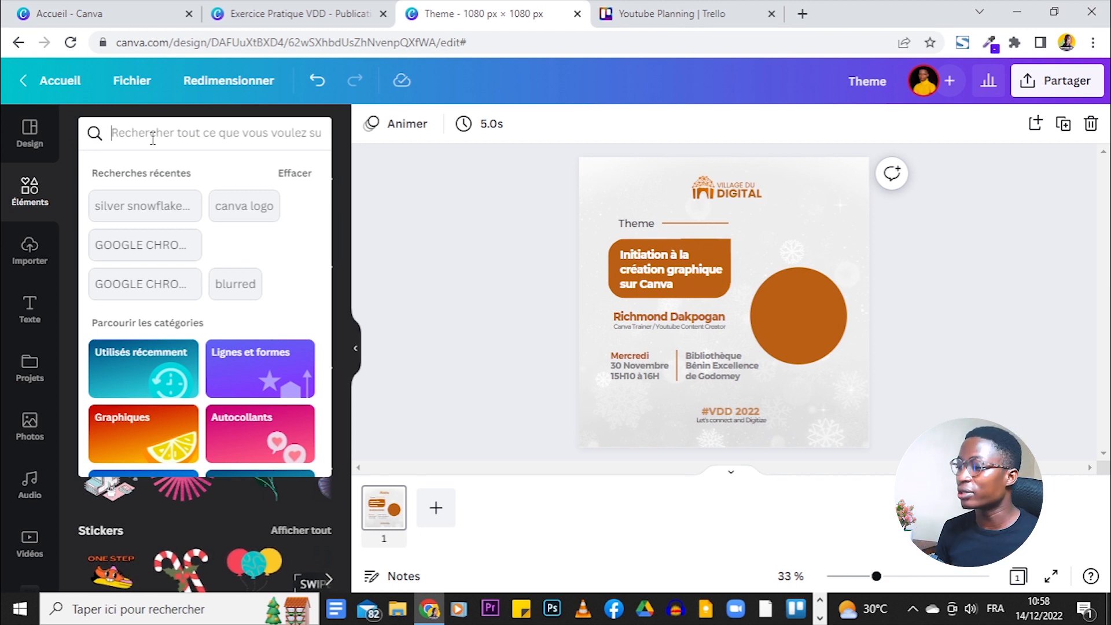
pyautogui.write('i')
pyautogui.press('BackSpace')
pyautogui.write('f')
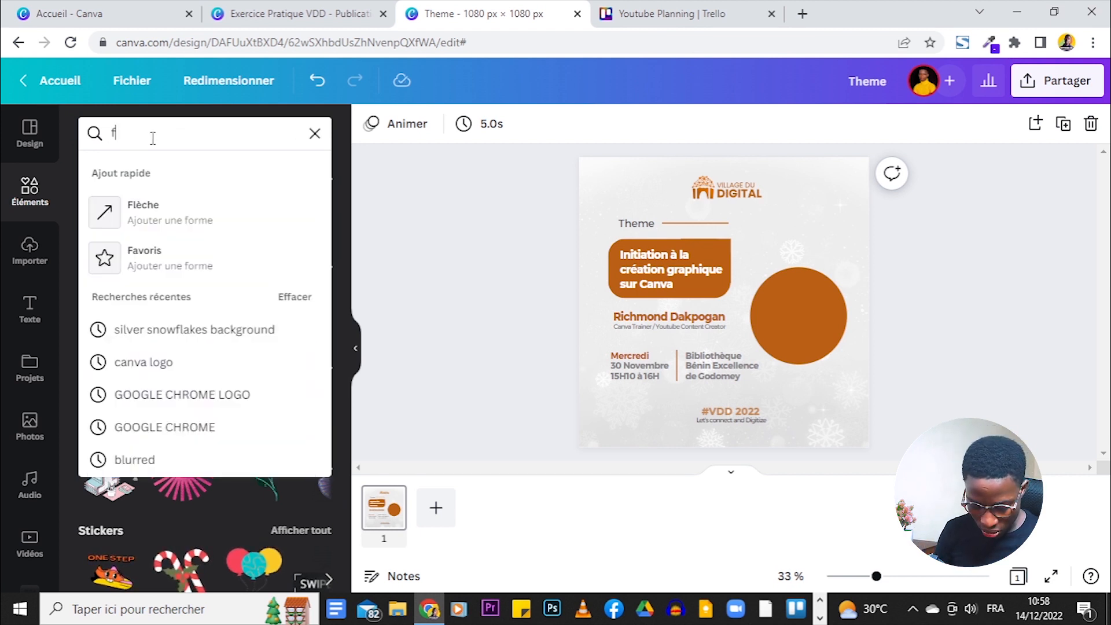
pyautogui.write('acebook ico')
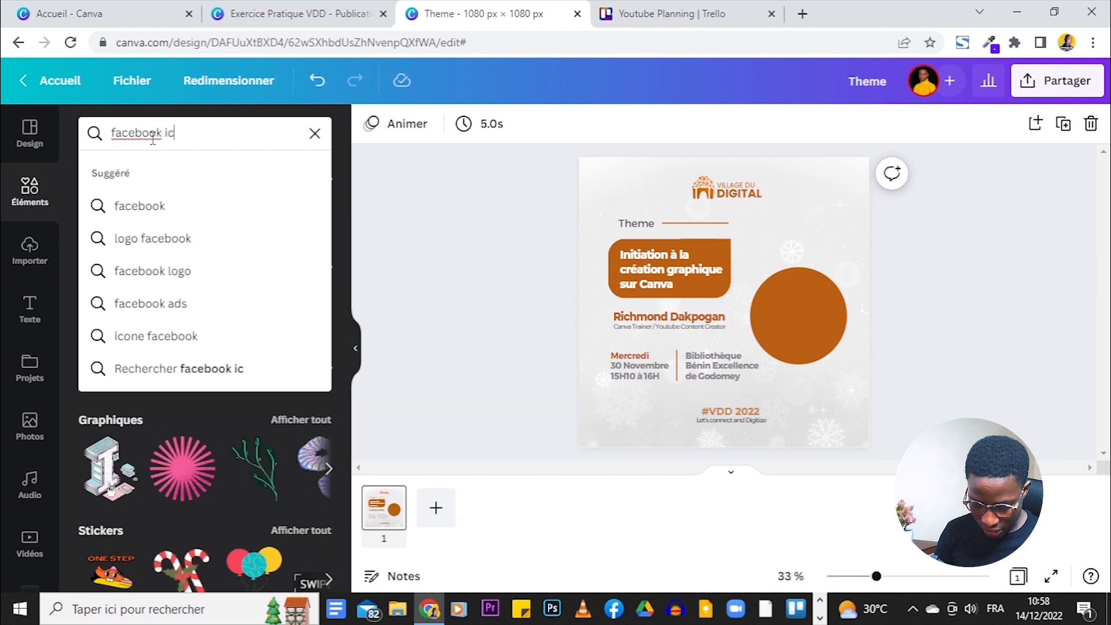
pyautogui.press('Return')
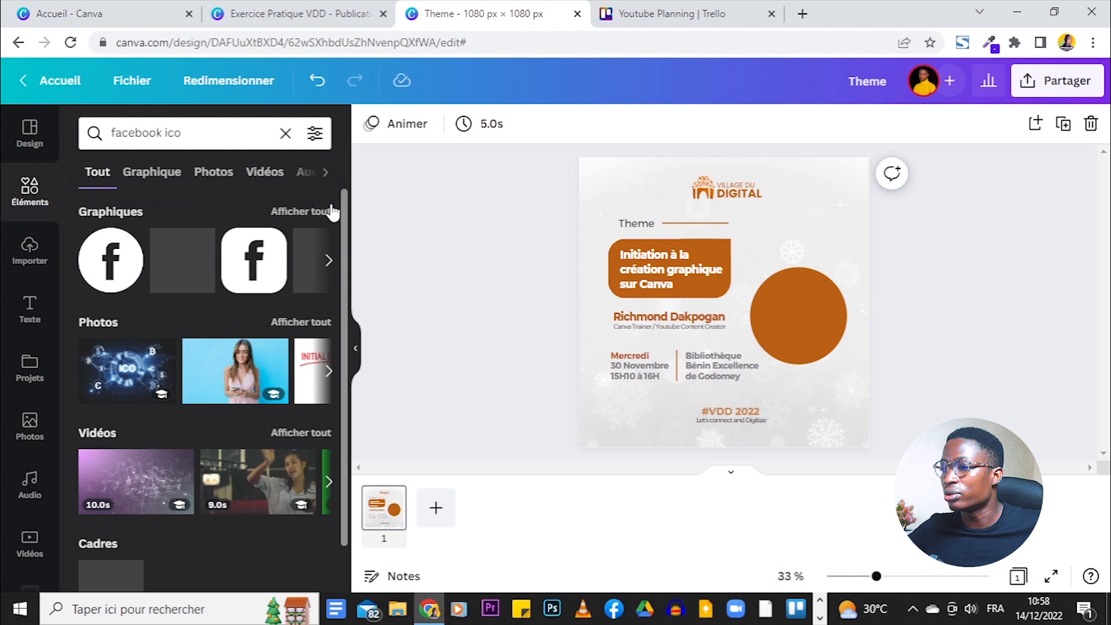
pyautogui.click(248, 269)
pyautogui.moveTo(778, 253); pyautogui.dragTo(681, 346)
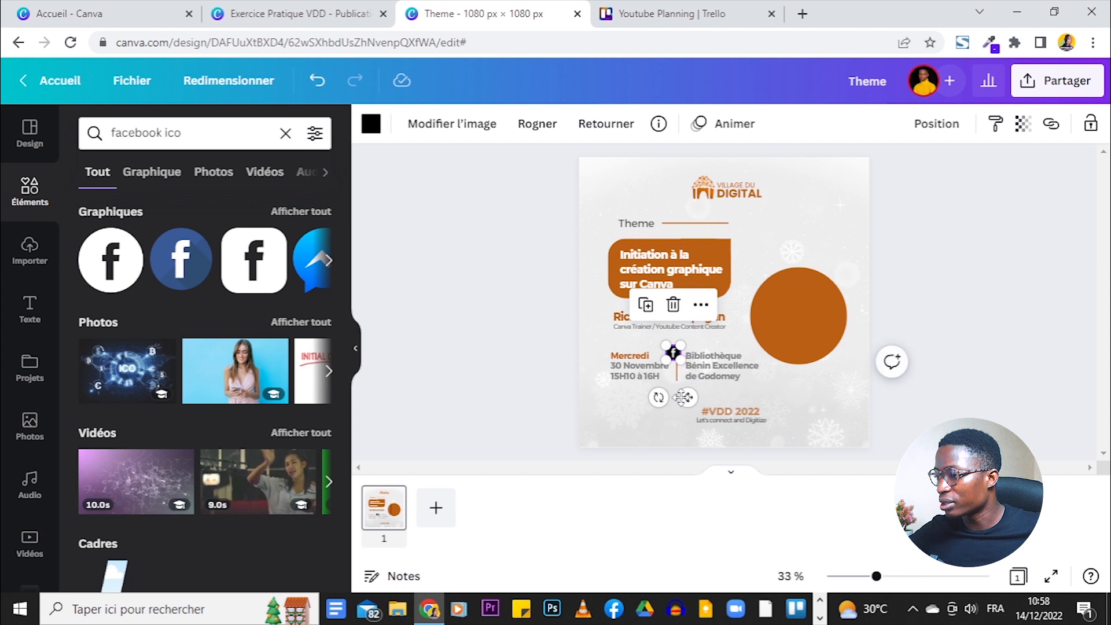
pyautogui.moveTo(682, 397); pyautogui.dragTo(684, 438)
pyautogui.moveTo(693, 490); pyautogui.dragTo(693, 489)
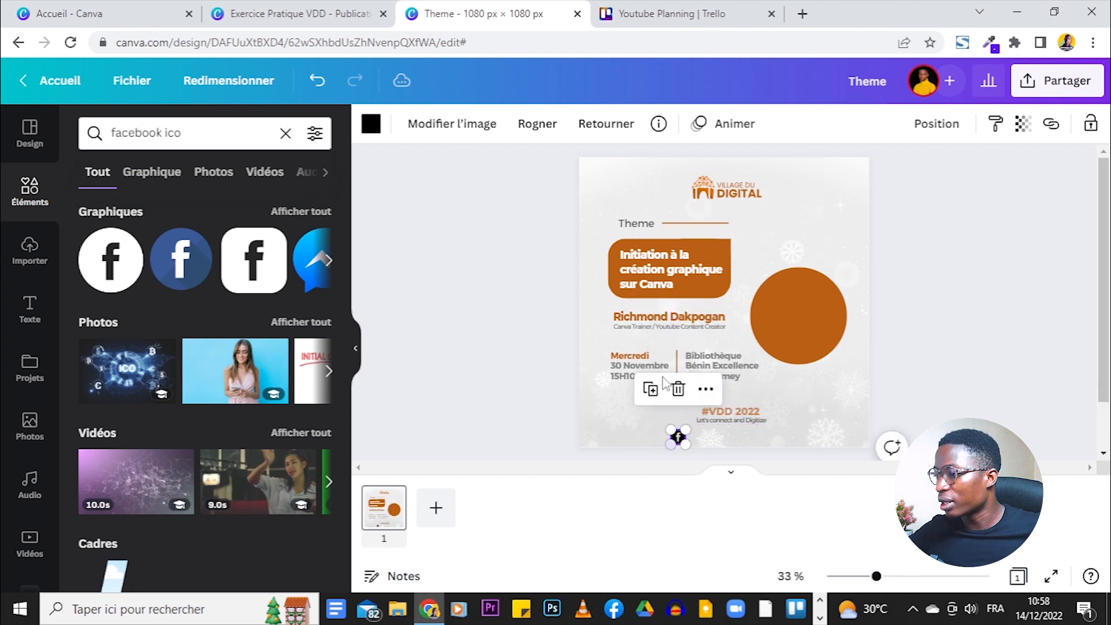
# - Recolour the Facebook icon dark grey to match the reference, shrink it and nudge it right
pyautogui.click(342, 8)
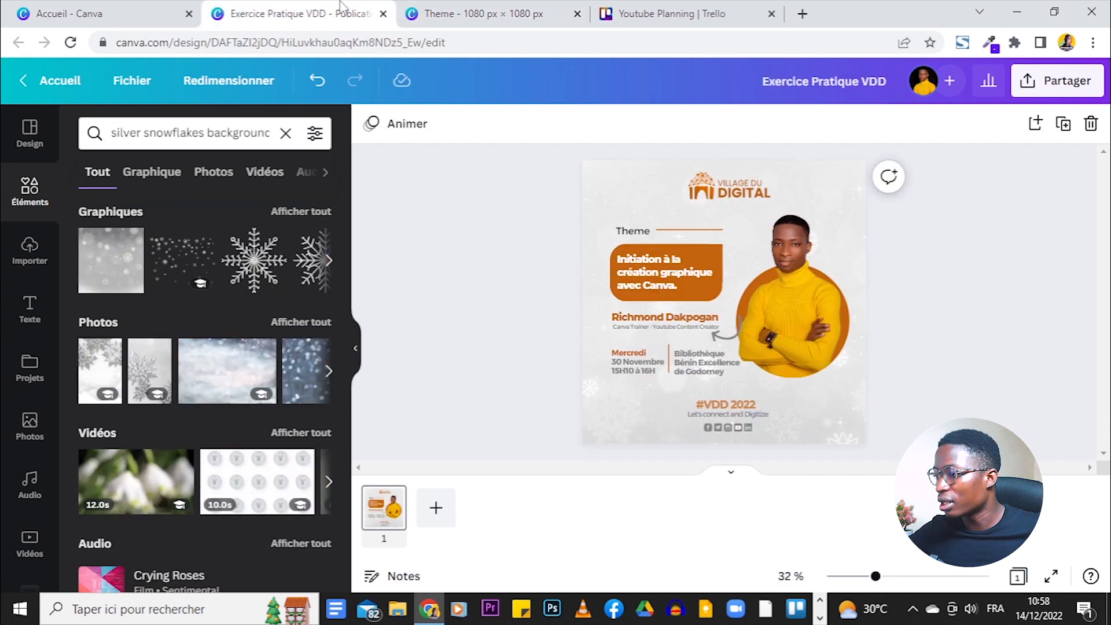
pyautogui.click(452, 13)
pyautogui.click(371, 124)
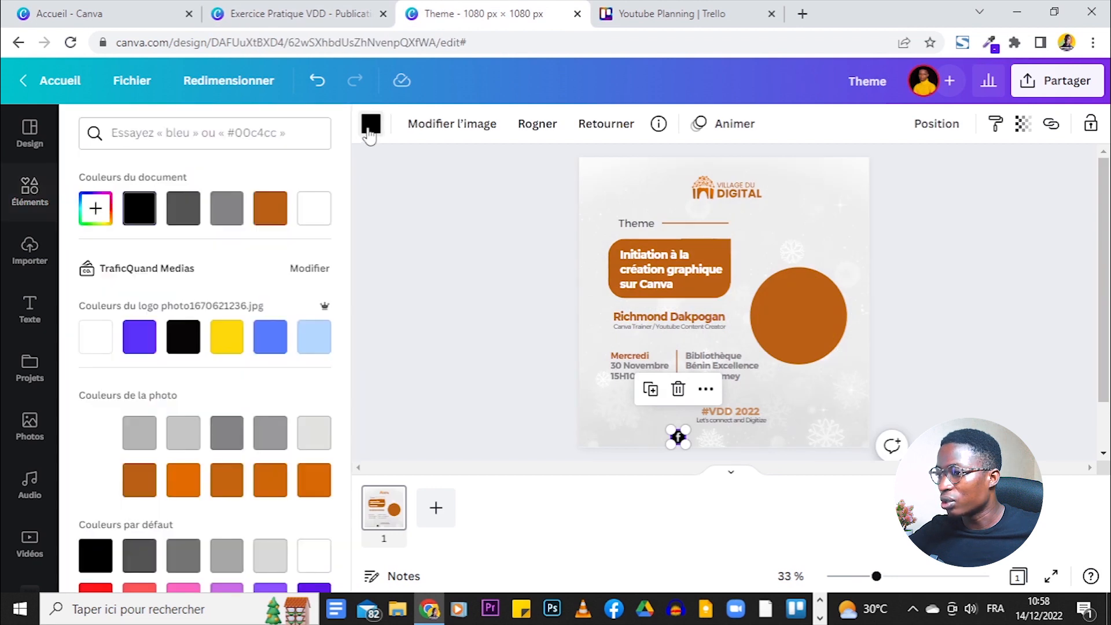
pyautogui.scroll(-2, 185, 431)
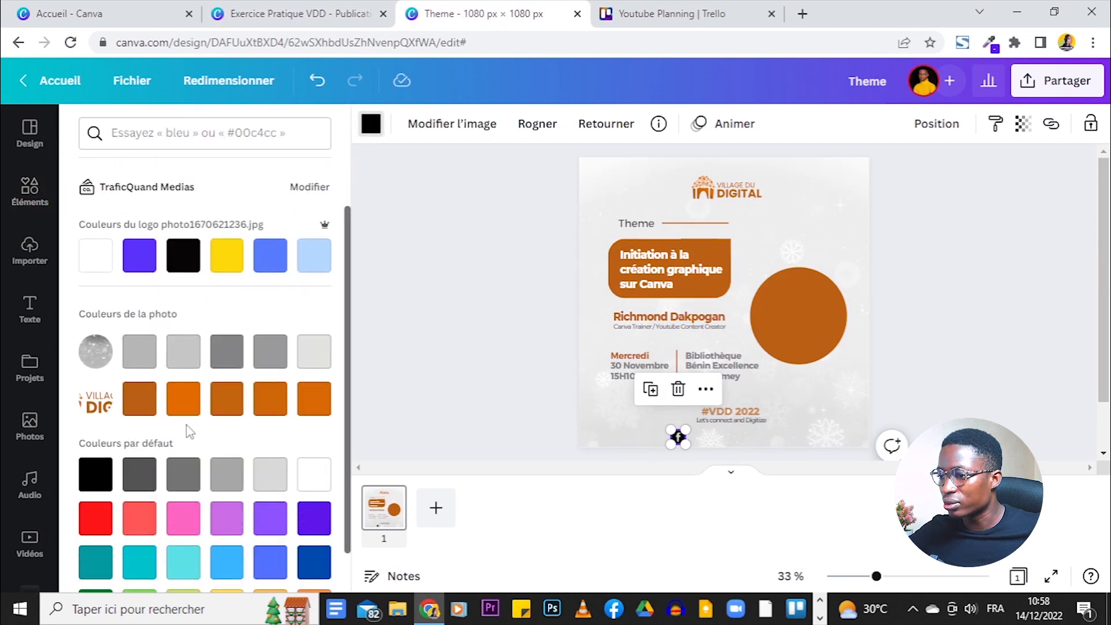
pyautogui.click(141, 477)
pyautogui.moveTo(686, 430); pyautogui.dragTo(681, 435)
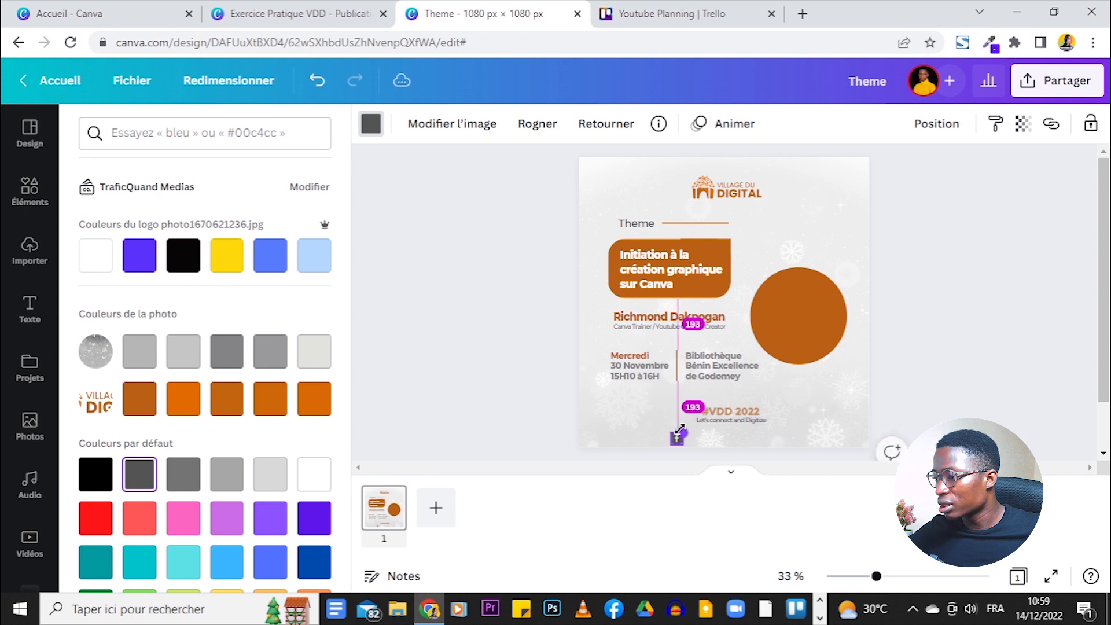
pyautogui.moveTo(871, 579); pyautogui.dragTo(904, 576)
pyautogui.scroll(-5, 1040, 320)
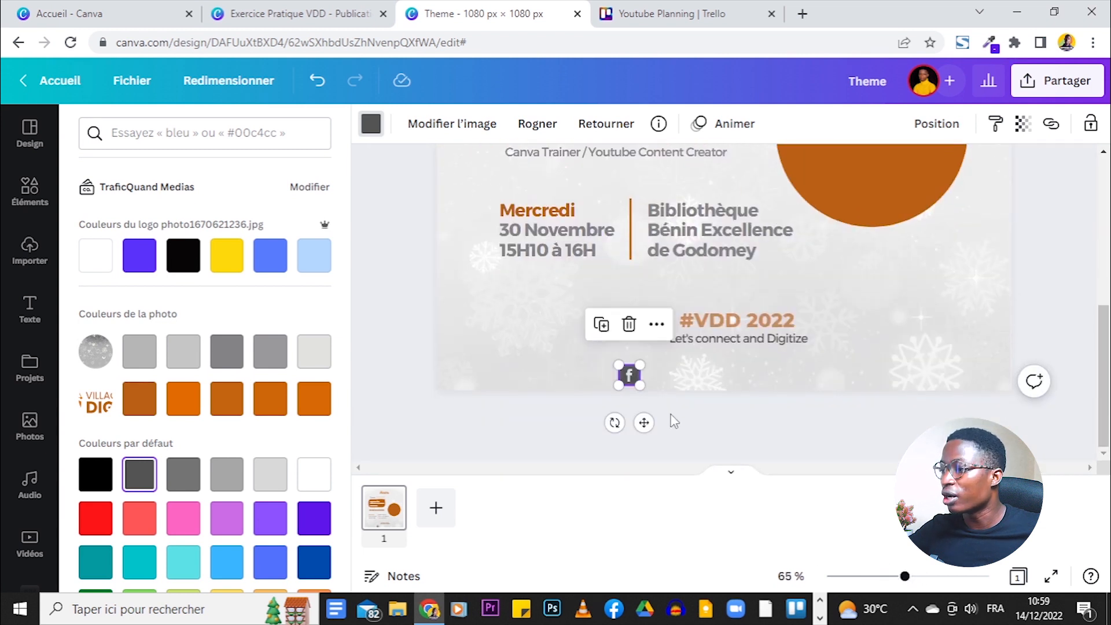
pyautogui.moveTo(647, 421); pyautogui.dragTo(667, 417)
pyautogui.click(568, 423)
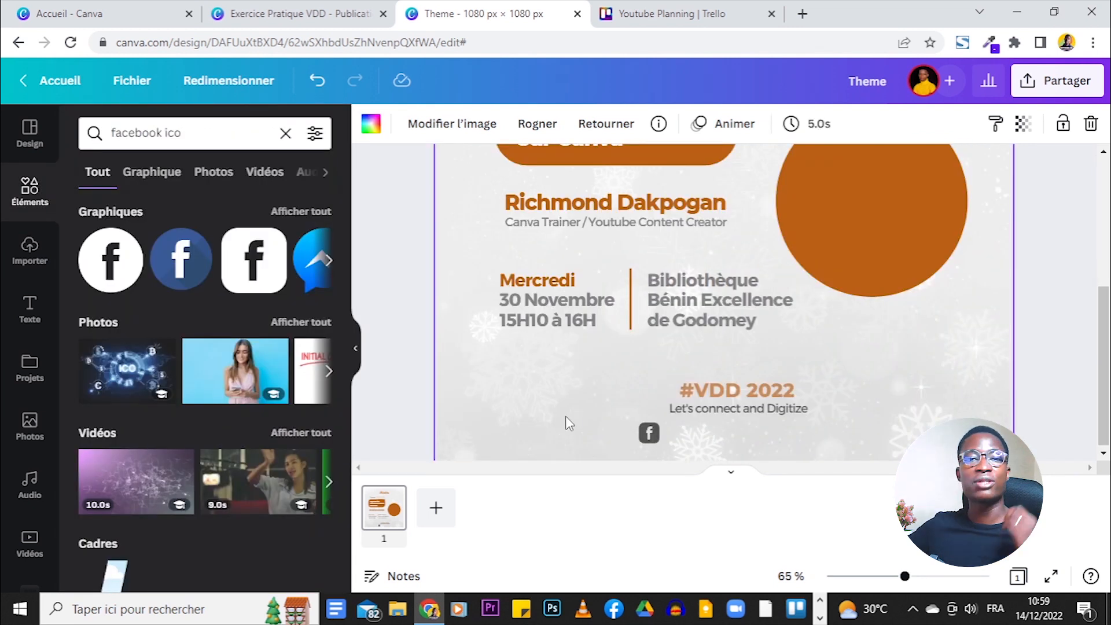
# - Place the Twitter icon beside the Facebook icon and resize both to match
pyautogui.click(296, 14)
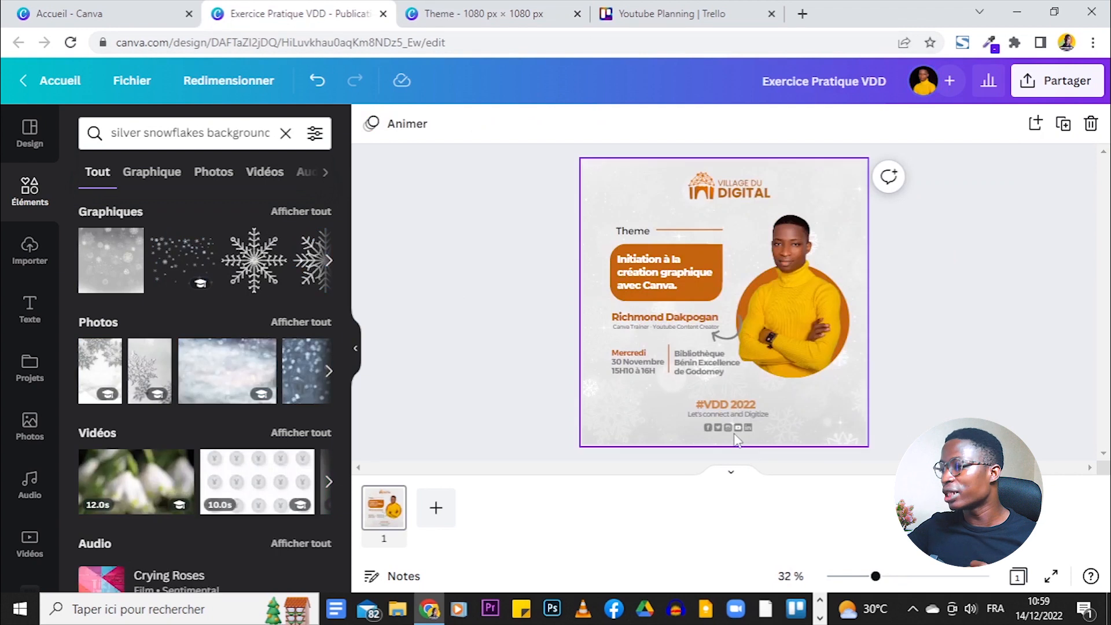
pyautogui.moveTo(877, 577); pyautogui.dragTo(901, 578)
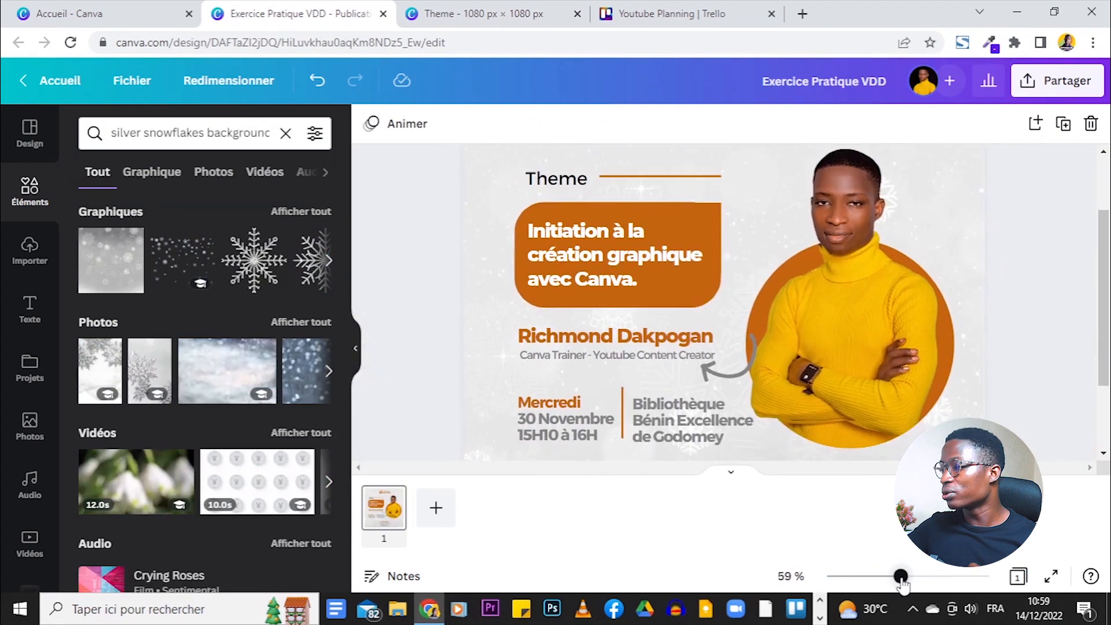
pyautogui.scroll(-2, 993, 329)
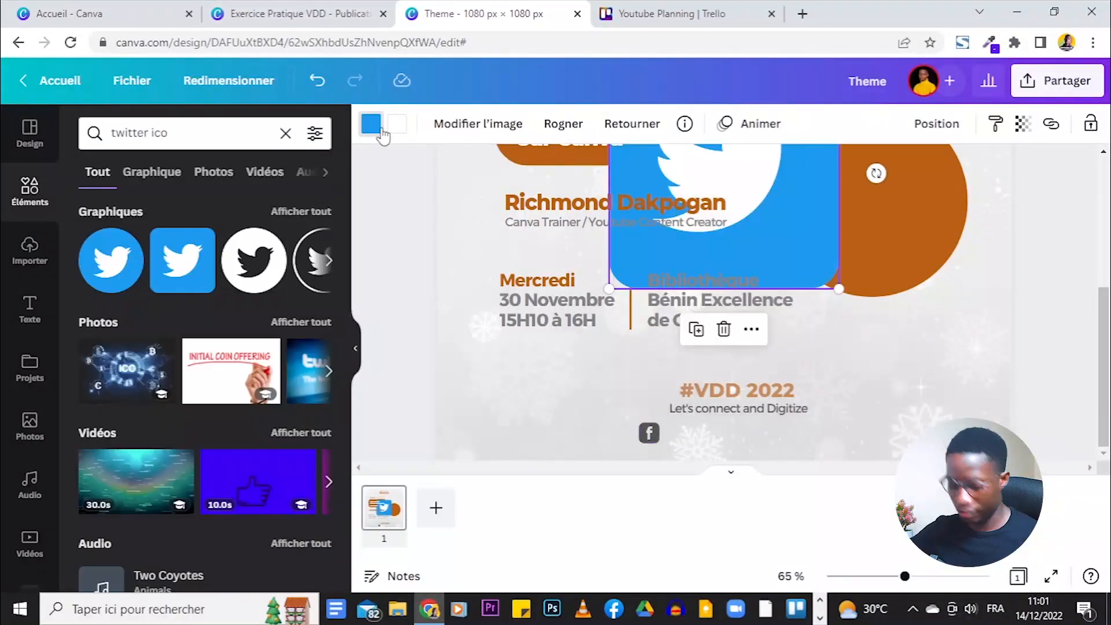
pyautogui.moveTo(846, 295); pyautogui.dragTo(716, 436)
pyautogui.click(747, 436)
pyautogui.click(649, 434)
pyautogui.moveTo(639, 423); pyautogui.dragTo(644, 428)
pyautogui.moveTo(652, 435); pyautogui.dragTo(665, 435)
pyautogui.click(763, 442)
# - Add a dark grey Instagram icon from an 'instagram' graphics search and place it beside Twitter
pyautogui.doubleClick(136, 134)
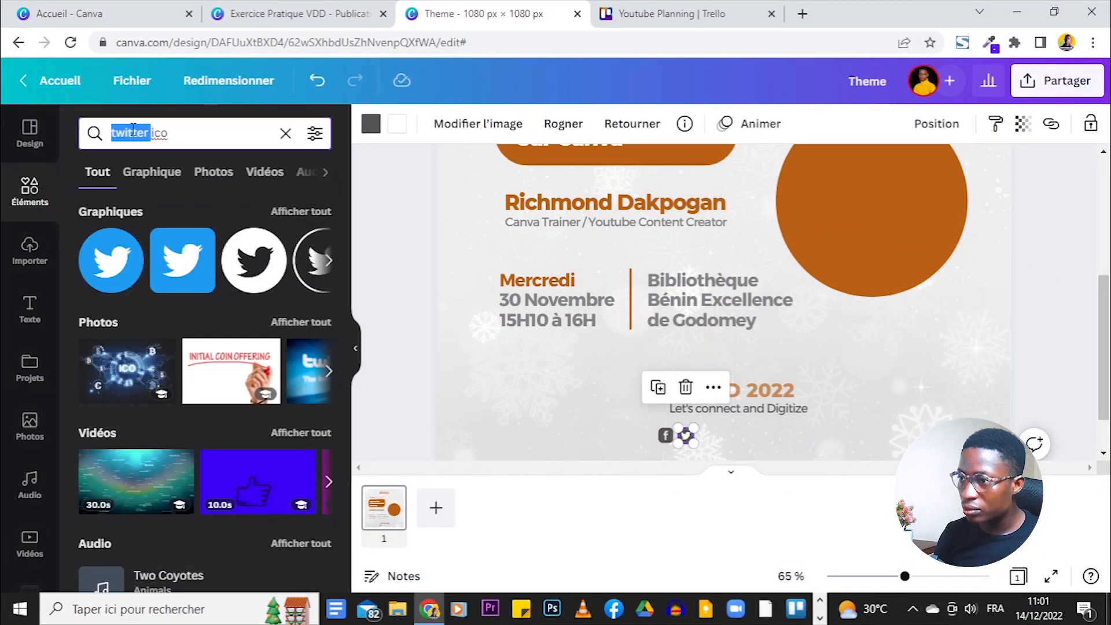
pyautogui.write('instagram')
pyautogui.press('Return')
pyautogui.click(165, 135)
pyautogui.press('Return')
pyautogui.click(319, 213)
pyautogui.scroll(-6, 207, 366)
pyautogui.scroll(-8, 206, 363)
pyautogui.click(217, 368)
pyautogui.click(370, 124)
pyautogui.click(184, 209)
pyautogui.moveTo(845, 295); pyautogui.dragTo(978, 323)
pyautogui.moveTo(994, 196); pyautogui.dragTo(724, 476)
pyautogui.click(765, 444)
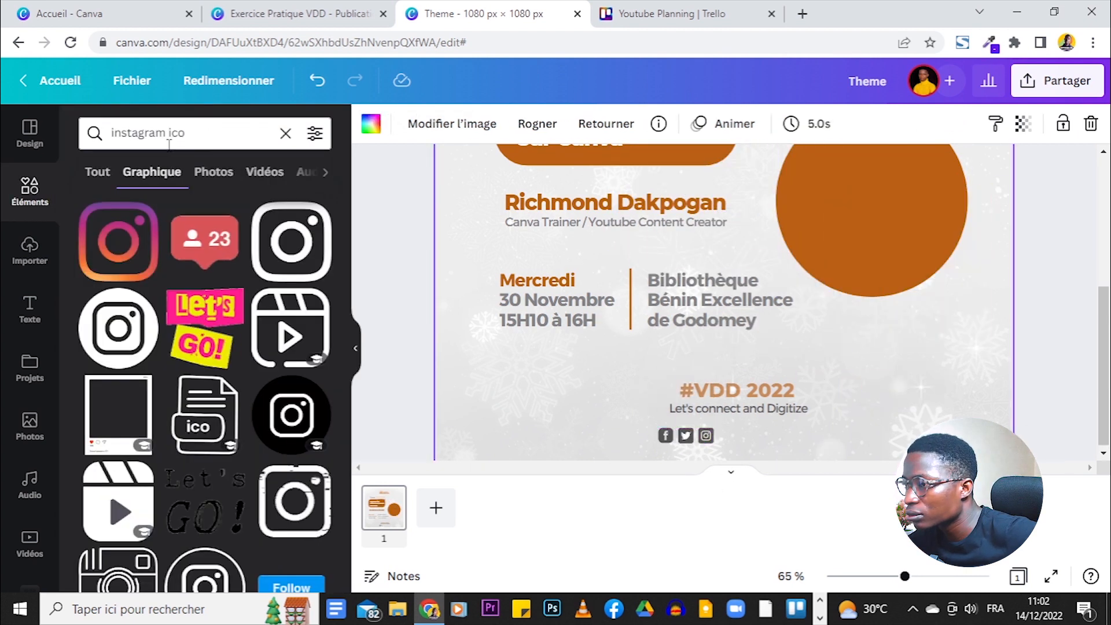
# - Add a grey YouTube icon from a 'youtube' search, sized and placed beside Instagram
pyautogui.doubleClick(151, 136)
pyautogui.write('youtube')
pyautogui.press('Return')
pyautogui.click(153, 137)
pyautogui.press('Return')
pyautogui.scroll(-4, 214, 300)
pyautogui.click(214, 301)
pyautogui.click(371, 124)
pyautogui.click(184, 209)
pyautogui.moveTo(956, 181); pyautogui.dragTo(869, 309)
pyautogui.moveTo(733, 406); pyautogui.dragTo(734, 444)
# - Add a dark grey LinkedIn icon from a 'linkedin' search and place it beside YouTube
pyautogui.doubleClick(134, 132)
pyautogui.write('linkedin')
pyautogui.press('Return')
pyautogui.click(156, 133)
pyautogui.press('Return')
pyautogui.click(290, 256)
pyautogui.click(371, 123)
pyautogui.click(227, 209)
pyautogui.moveTo(758, 393); pyautogui.dragTo(752, 443)
pyautogui.click(760, 455)
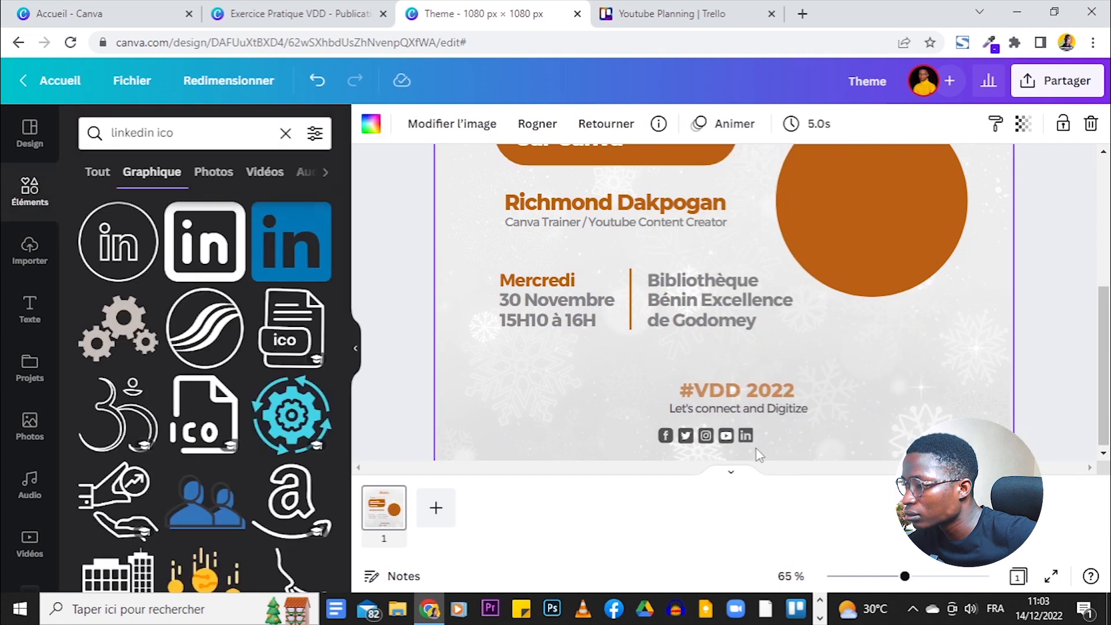
# - Enlarge the five-icon row slightly, align it under the tagline, and nudge the #VDD 2022 block up
pyautogui.moveTo(905, 577); pyautogui.dragTo(878, 576)
pyautogui.moveTo(776, 454); pyautogui.dragTo(688, 437)
pyautogui.moveTo(740, 437); pyautogui.dragTo(745, 435)
pyautogui.moveTo(718, 441); pyautogui.dragTo(729, 437)
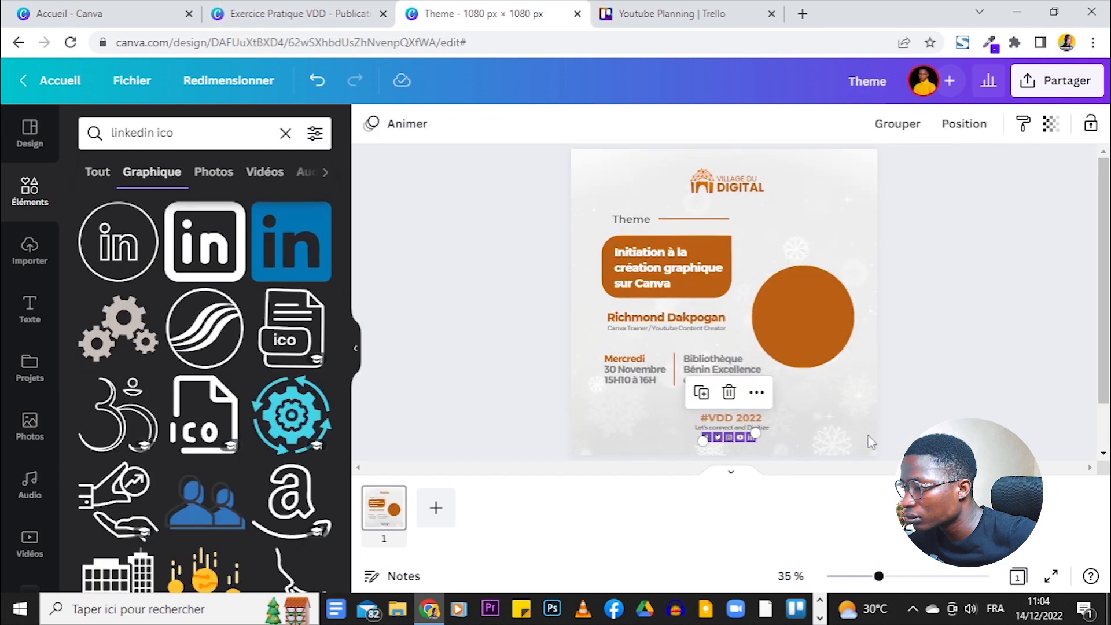
pyautogui.click(761, 427)
pyautogui.click(750, 427)
pyautogui.click(856, 426)
pyautogui.moveTo(783, 435); pyautogui.dragTo(699, 440)
pyautogui.moveTo(748, 433); pyautogui.dragTo(747, 419)
pyautogui.click(851, 440)
pyautogui.click(821, 409)
pyautogui.moveTo(879, 576); pyautogui.dragTo(875, 577)
# - Enlarge the orange circle to 386 × 386 and clear the linkedin ico search to browse collections
pyautogui.click(898, 347)
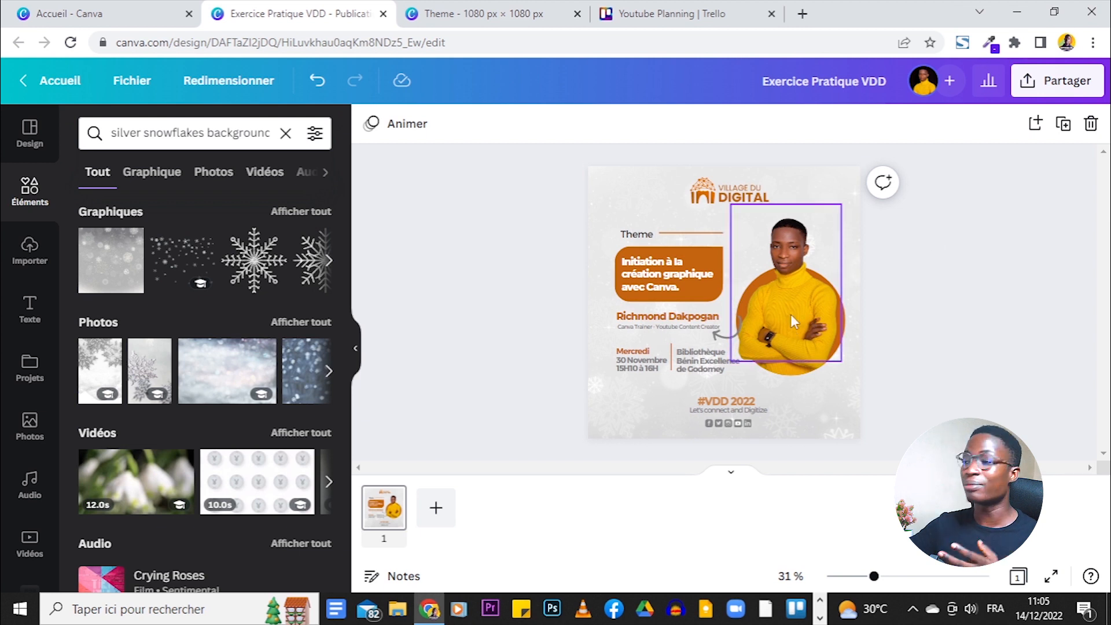
pyautogui.click(474, 14)
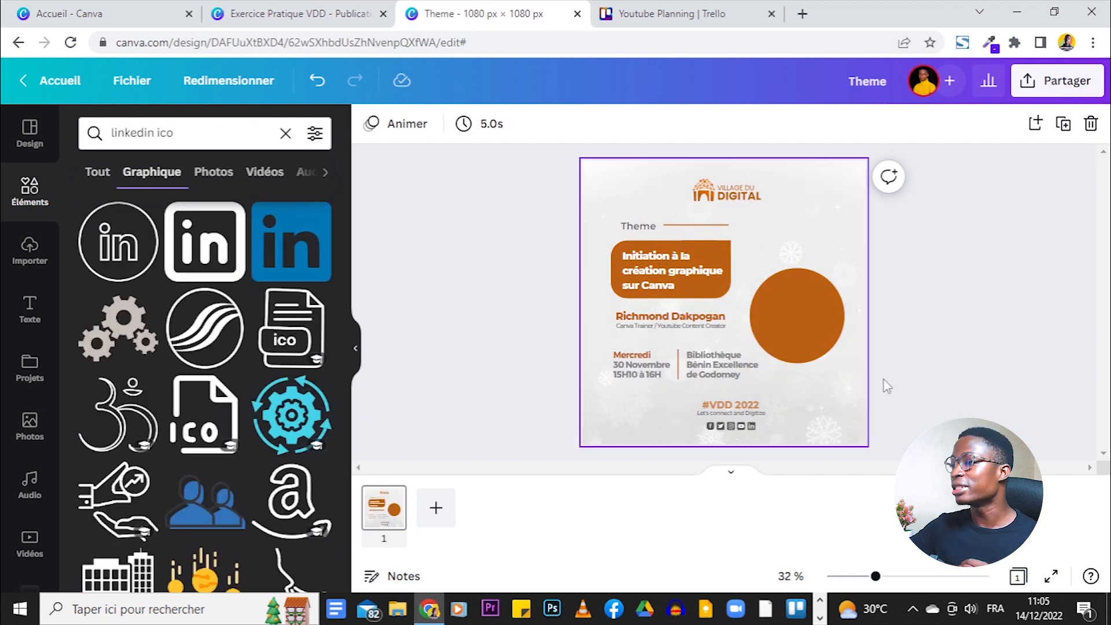
pyautogui.keyDown('ctrl'); pyautogui.scroll(2, 885, 367); pyautogui.keyUp('ctrl')
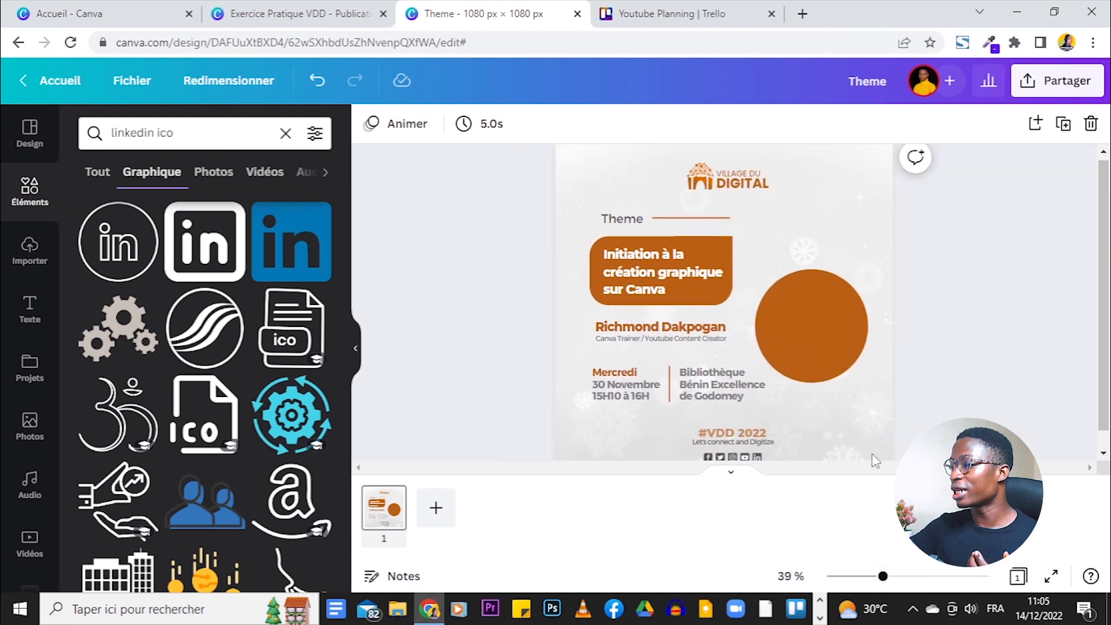
pyautogui.click(840, 369)
pyautogui.moveTo(871, 266); pyautogui.dragTo(878, 262)
pyautogui.click(931, 266)
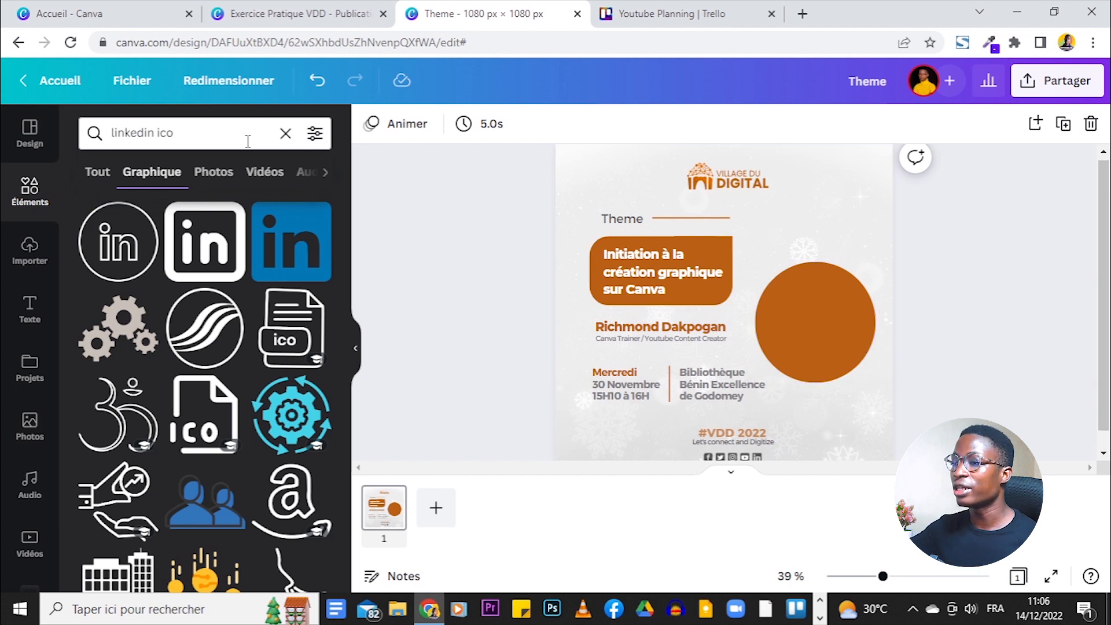
pyautogui.click(285, 135)
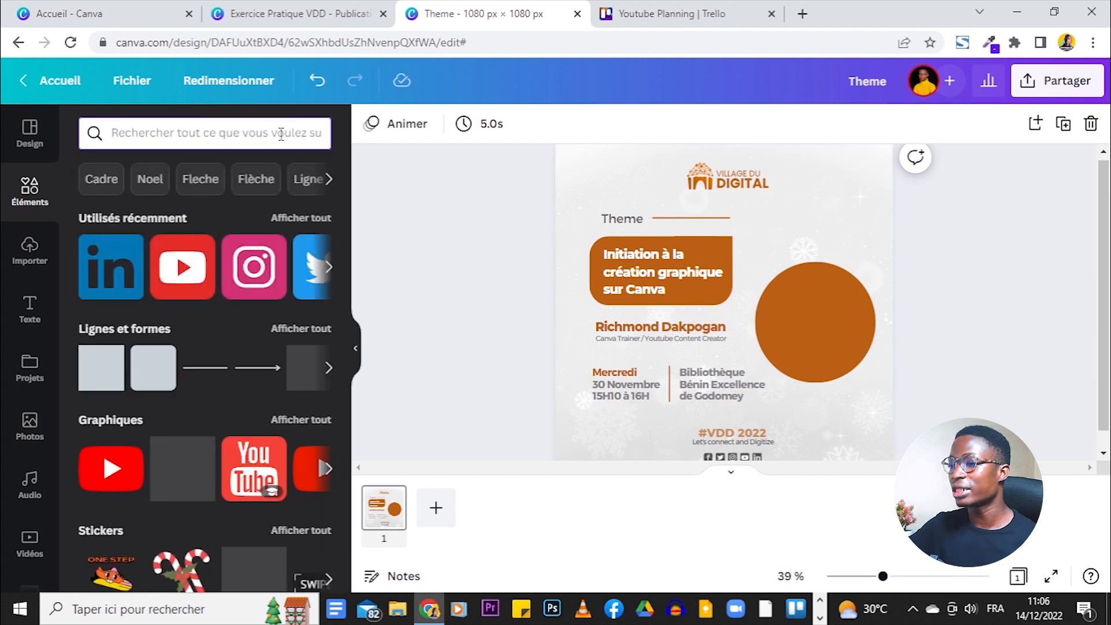
pyautogui.scroll(-15, 234, 289)
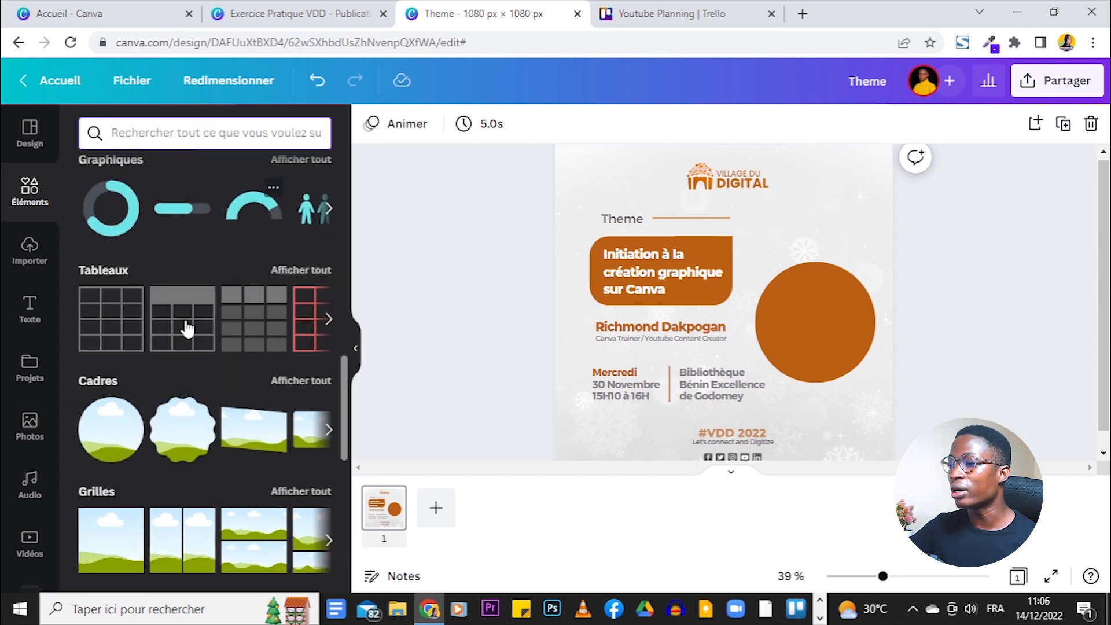
# - Add a circular photo frame and move it onto the orange circle
pyautogui.click(109, 439)
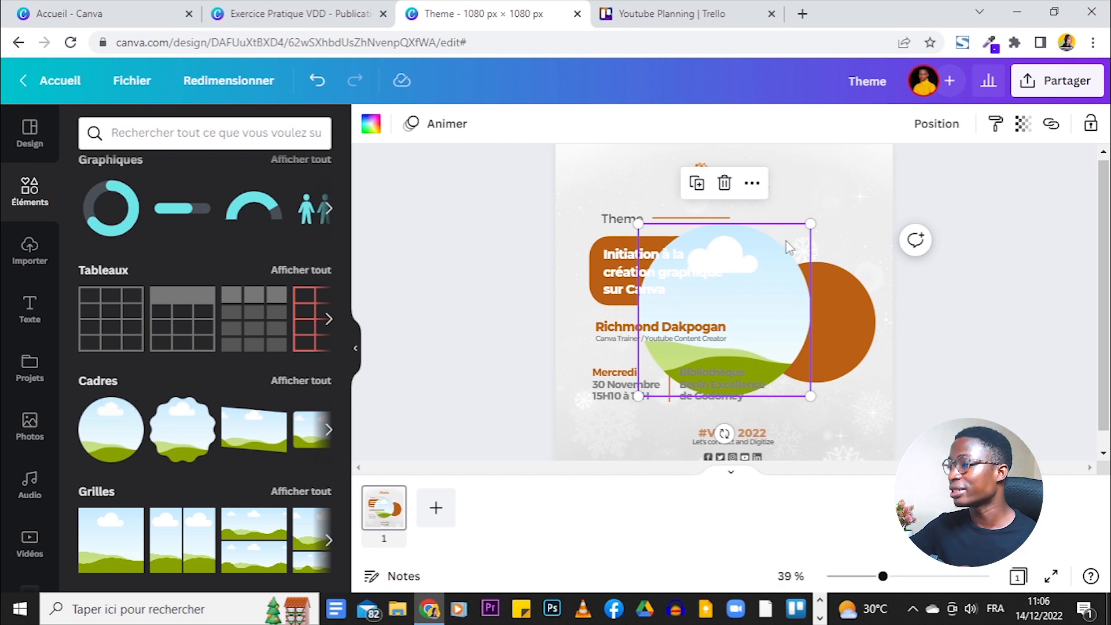
pyautogui.moveTo(803, 227); pyautogui.dragTo(803, 293)
pyautogui.moveTo(771, 328); pyautogui.dragTo(870, 272)
pyautogui.moveTo(815, 324); pyautogui.dragTo(819, 316)
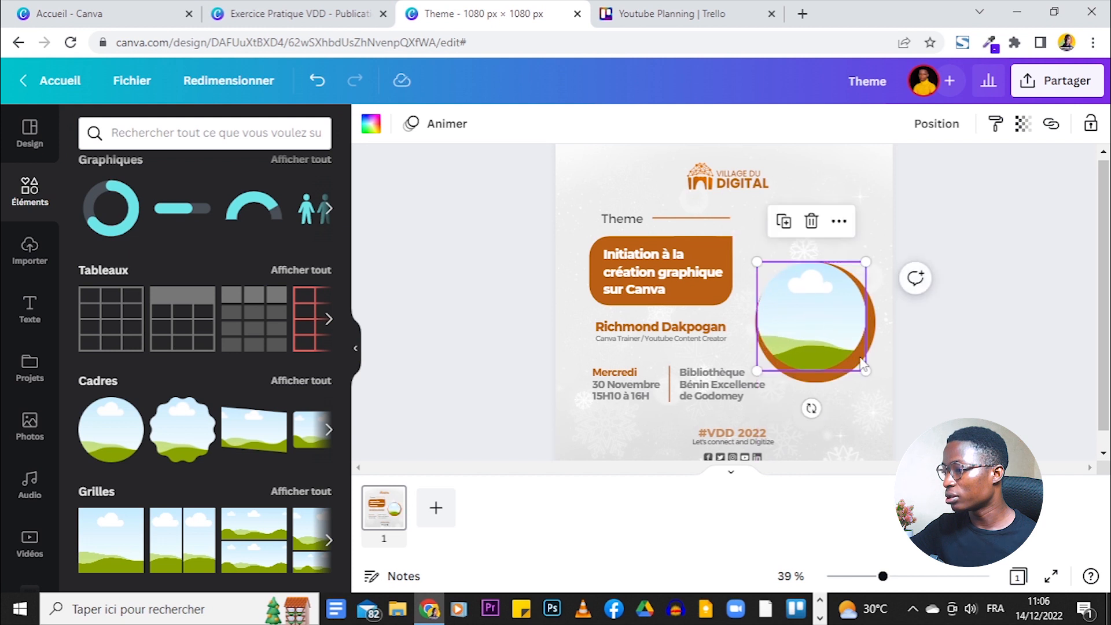
# - Resize and align the frame to the orange circle, then bring up the Exercice Pratique VDD reference
pyautogui.moveTo(866, 370); pyautogui.dragTo(876, 377)
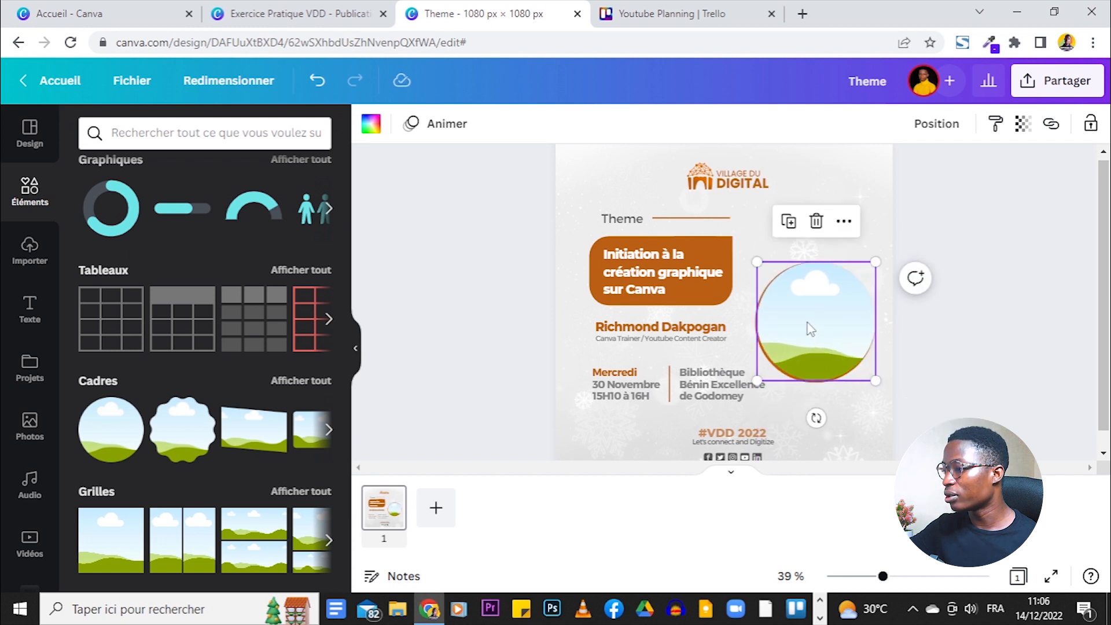
pyautogui.moveTo(806, 322); pyautogui.dragTo(803, 322)
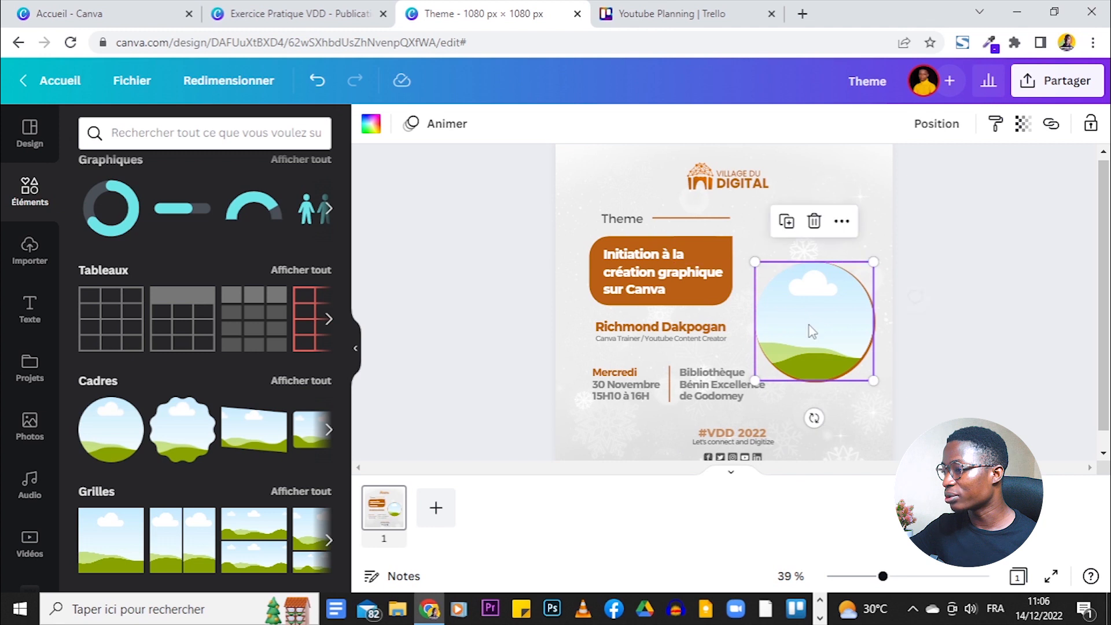
pyautogui.moveTo(876, 382); pyautogui.dragTo(876, 383)
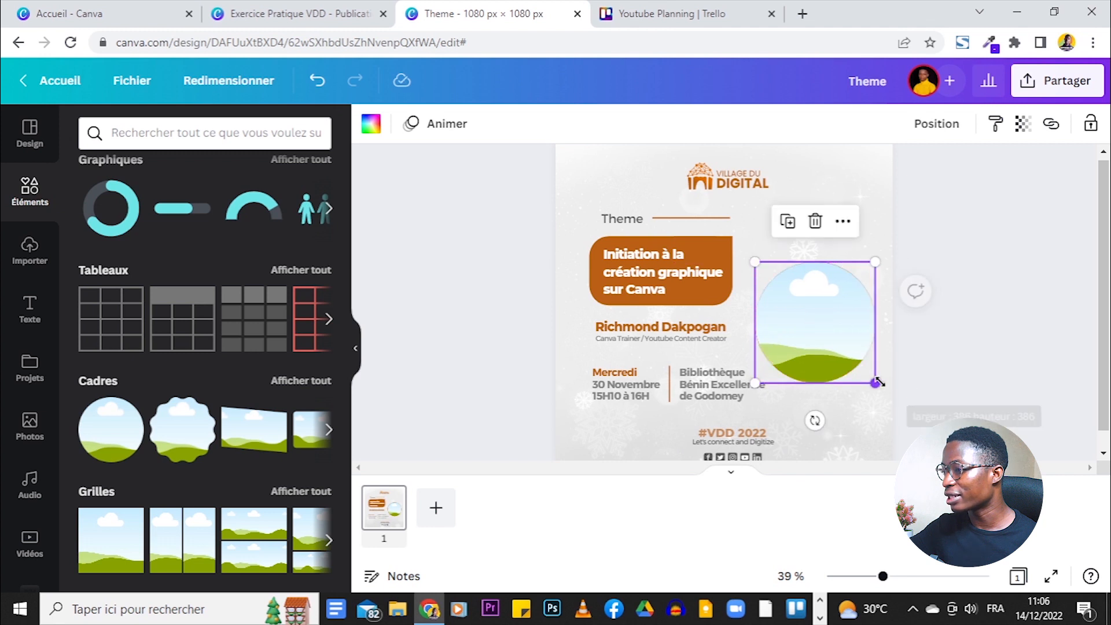
pyautogui.click(820, 314)
pyautogui.moveTo(821, 314); pyautogui.dragTo(815, 306)
pyautogui.click(904, 330)
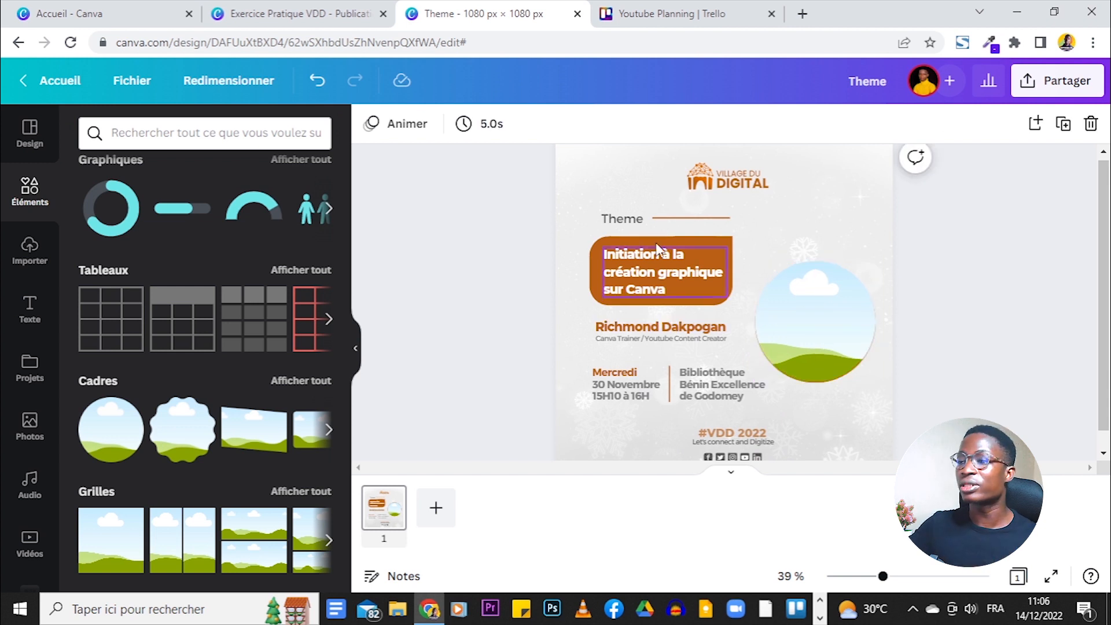
pyautogui.click(349, 19)
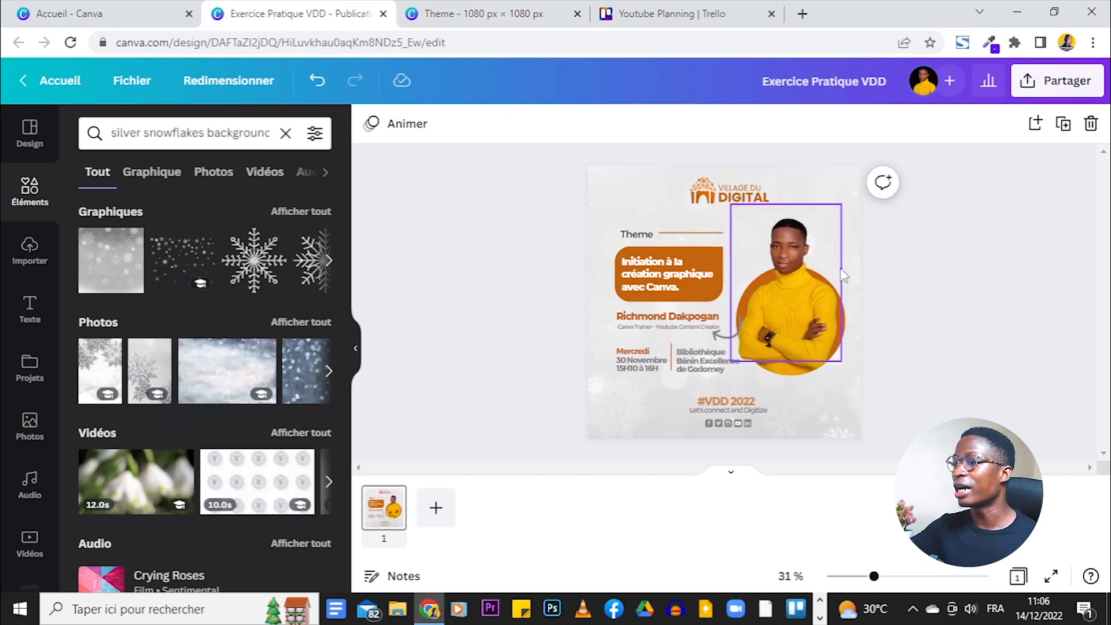
# - Add the uploaded yellow-sweater speaker photo to the Theme design and bring up Modifier l'image
pyautogui.click(509, 15)
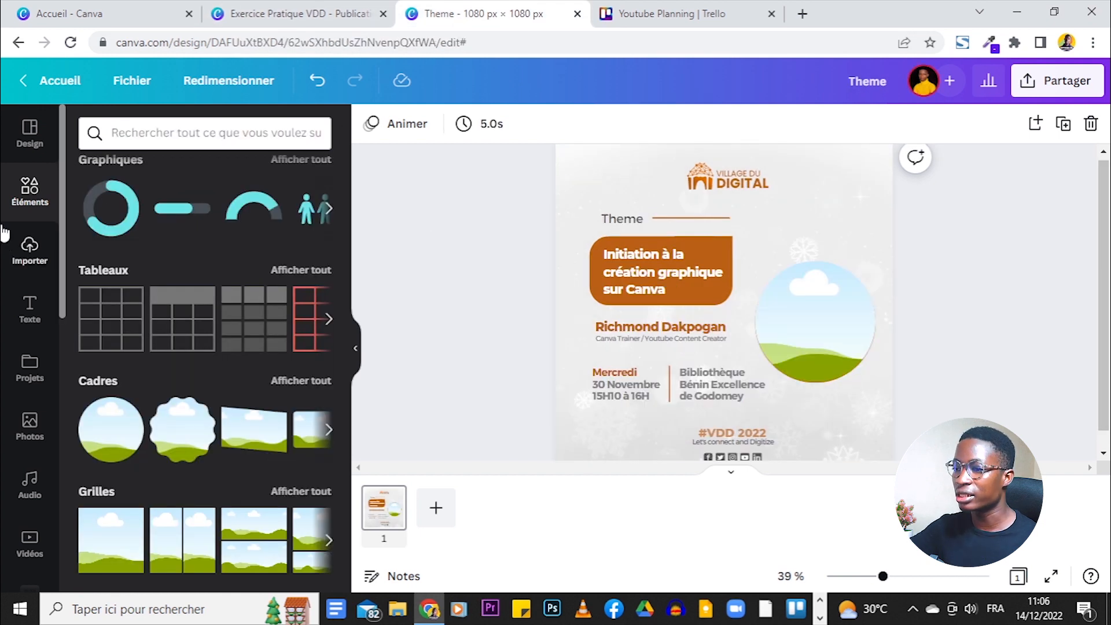
pyautogui.scroll(-2, 14, 233)
pyautogui.click(26, 168)
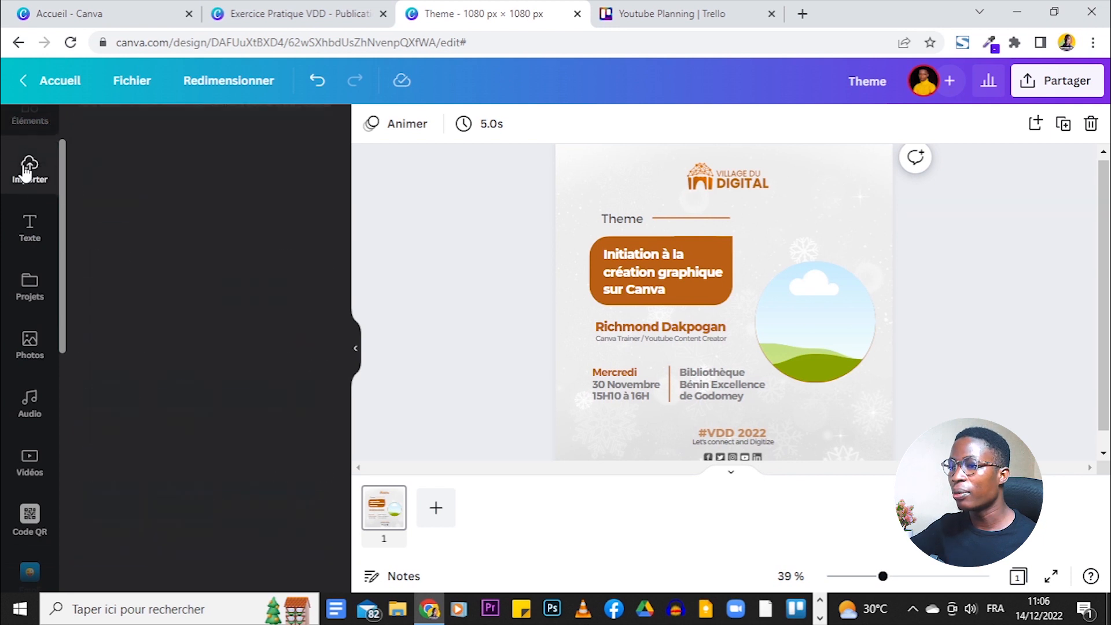
pyautogui.scroll(-5, 315, 293)
pyautogui.scroll(-10, 316, 293)
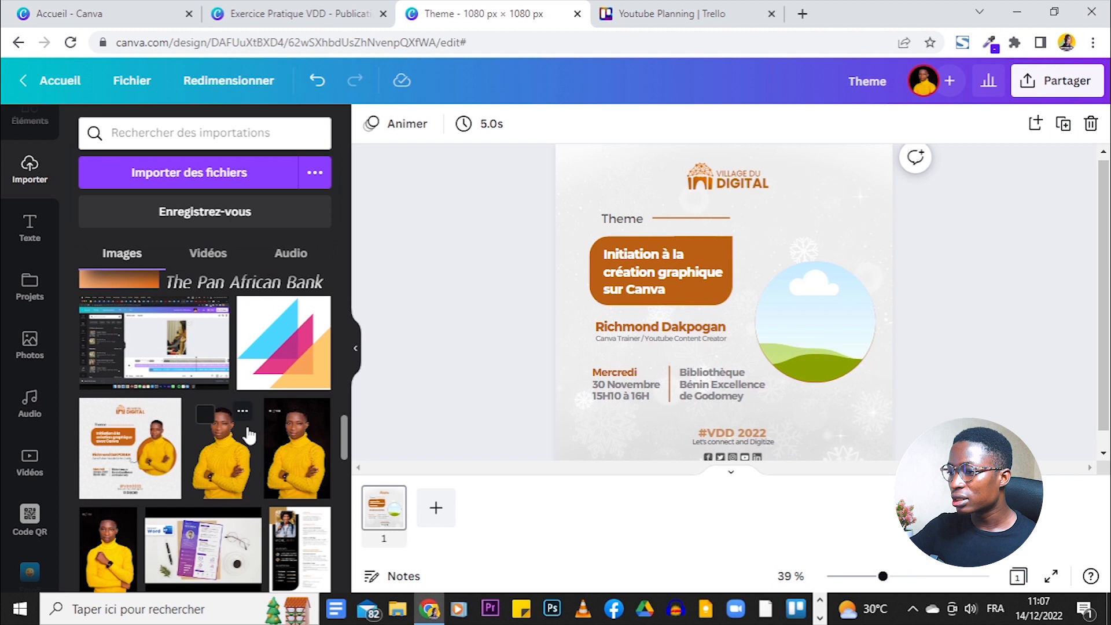
pyautogui.scroll(-4, 248, 435)
pyautogui.scroll(3, 223, 383)
pyautogui.click(303, 384)
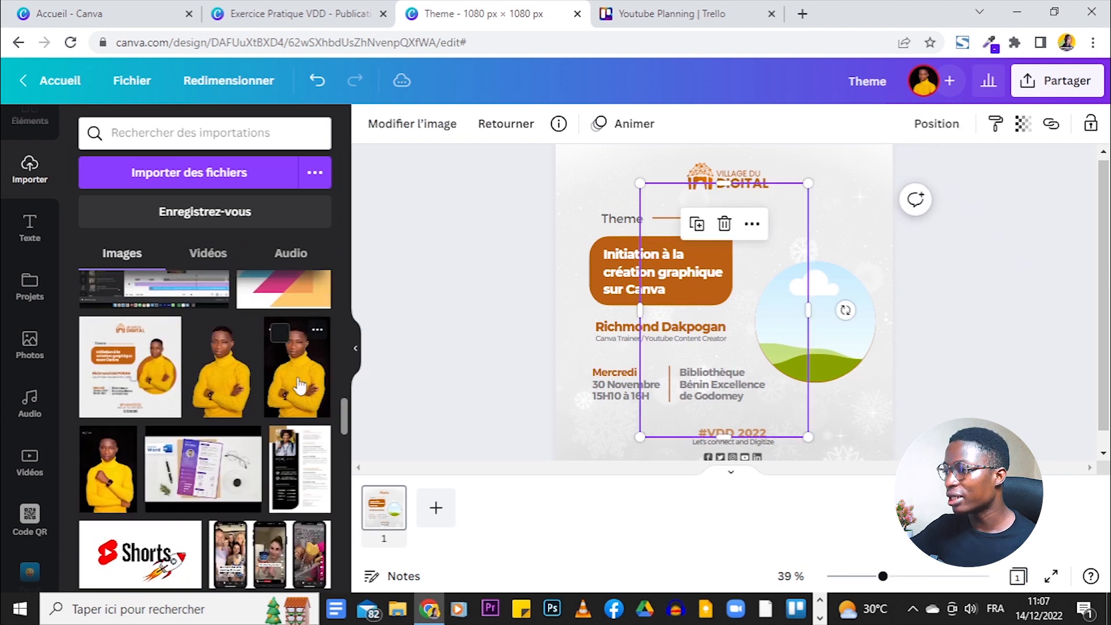
pyautogui.scroll(5, 249, 313)
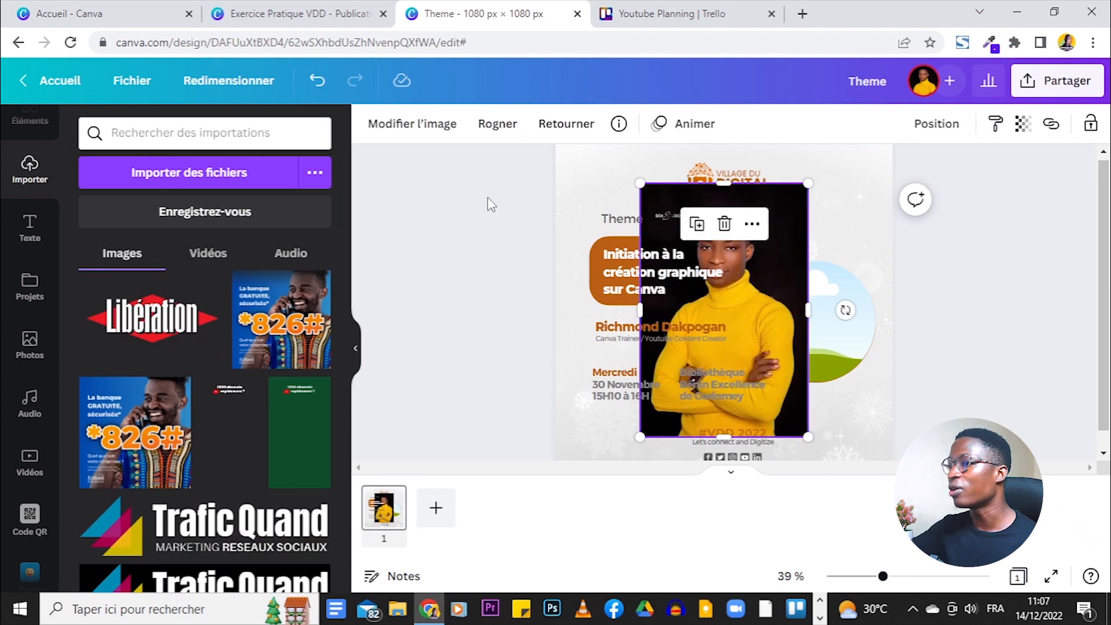
pyautogui.click(422, 133)
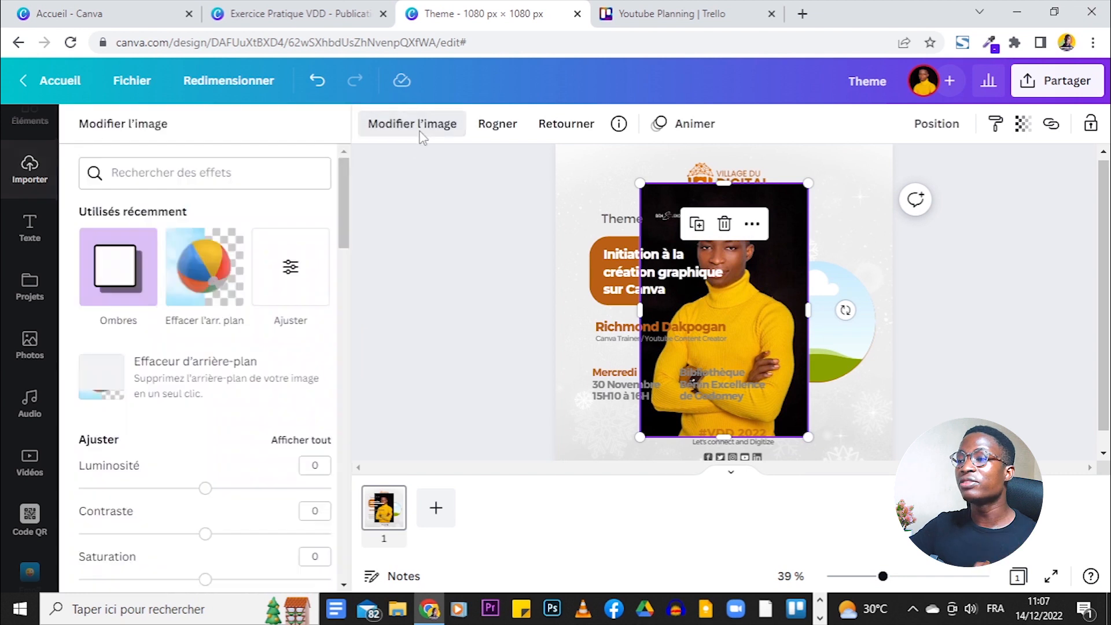
# - Run Effacer l'arrière-plan on the speaker photo and apply the cutout
pyautogui.click(207, 268)
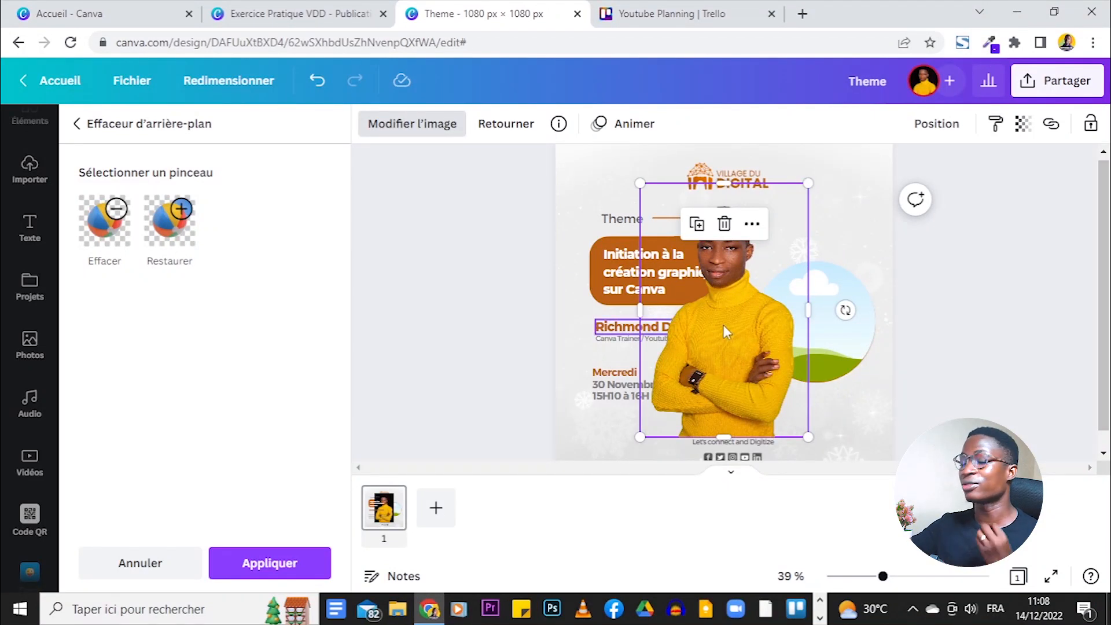
pyautogui.click(292, 564)
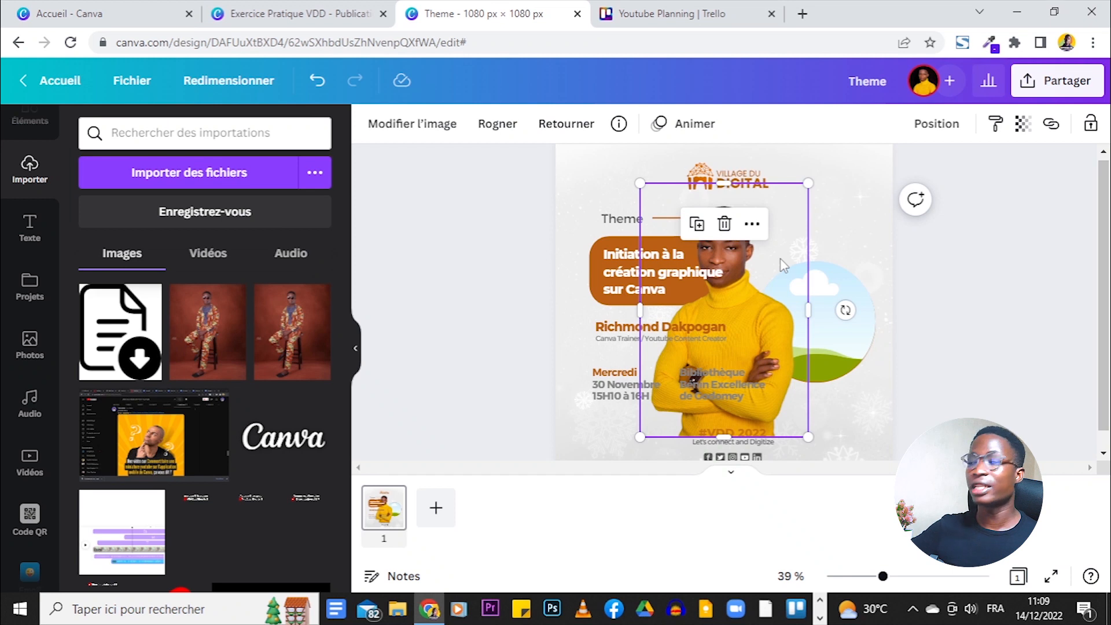
# - Duplicate the speaker cutout, move the copy over the text, and drop the original into the circle frame
pyautogui.click(703, 232)
pyautogui.moveTo(740, 295); pyautogui.dragTo(733, 335)
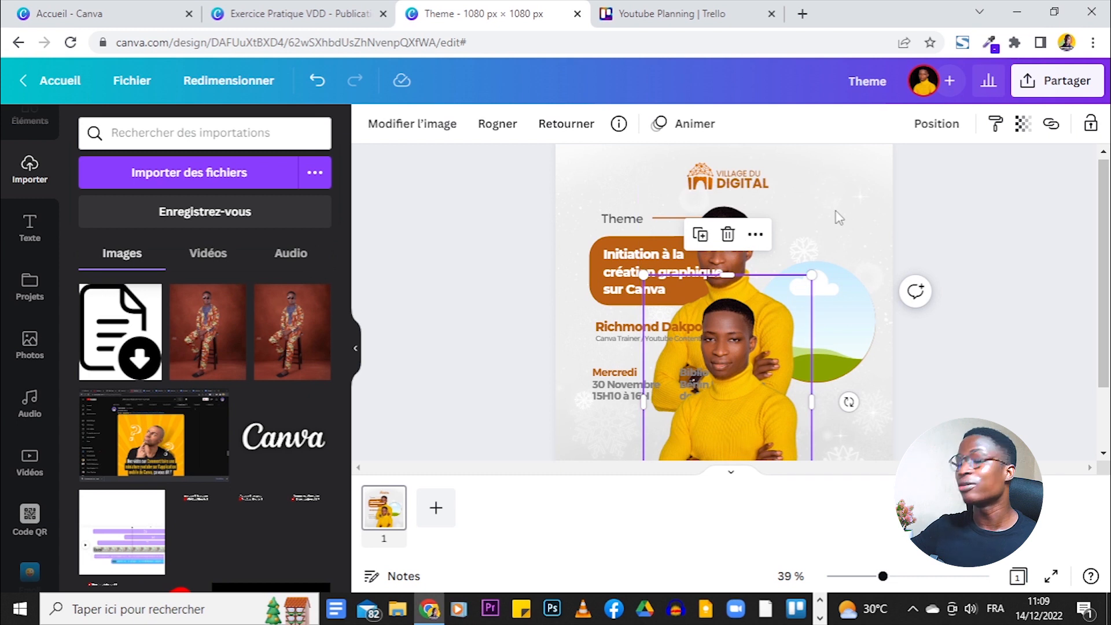
pyautogui.click(765, 252)
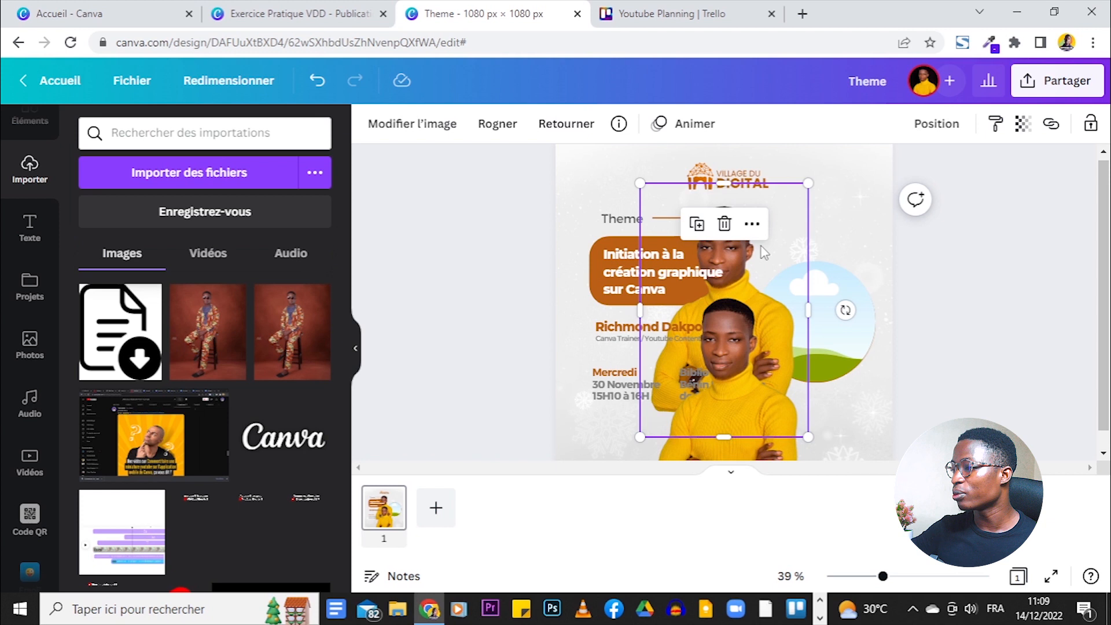
pyautogui.moveTo(765, 251); pyautogui.dragTo(834, 290)
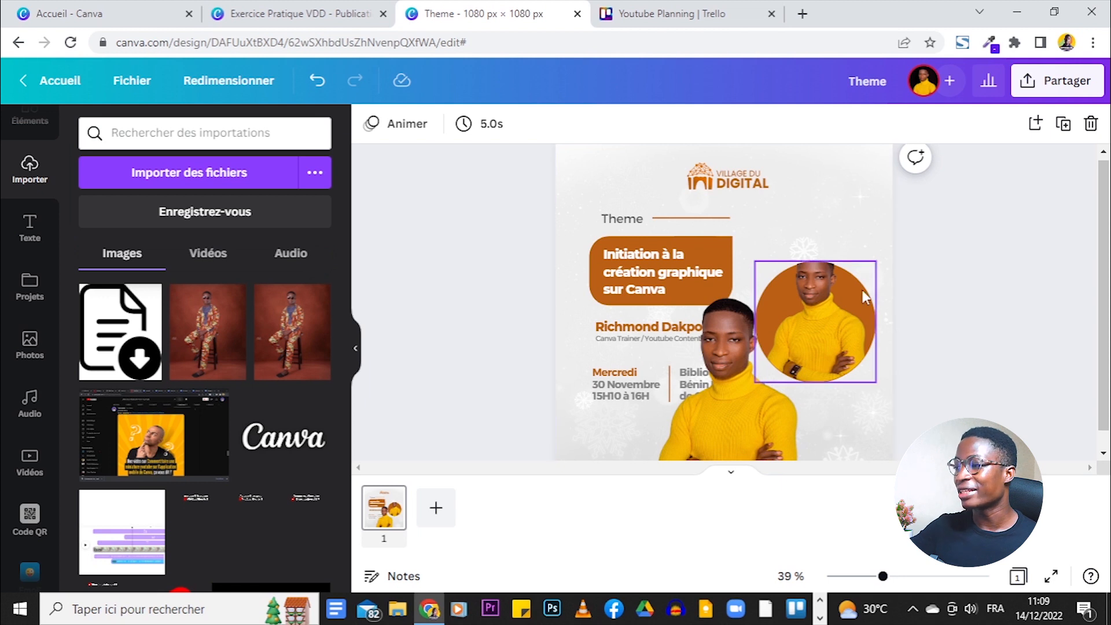
# - Shift the speaker photo upward inside the circle frame to reposition it
pyautogui.doubleClick(837, 319)
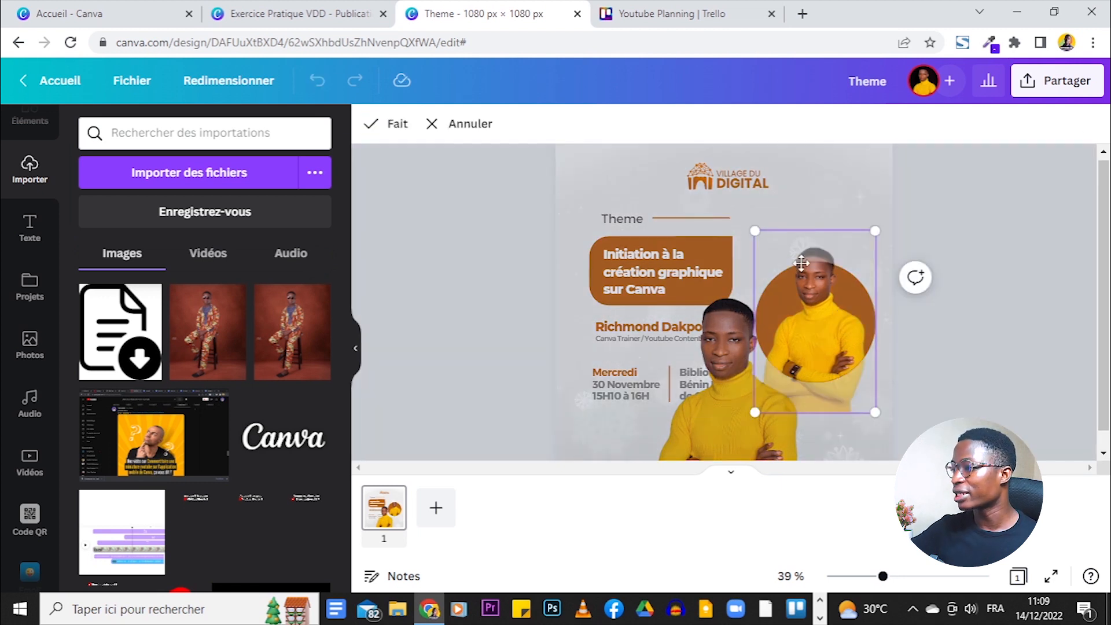
pyautogui.moveTo(816, 322); pyautogui.dragTo(816, 295)
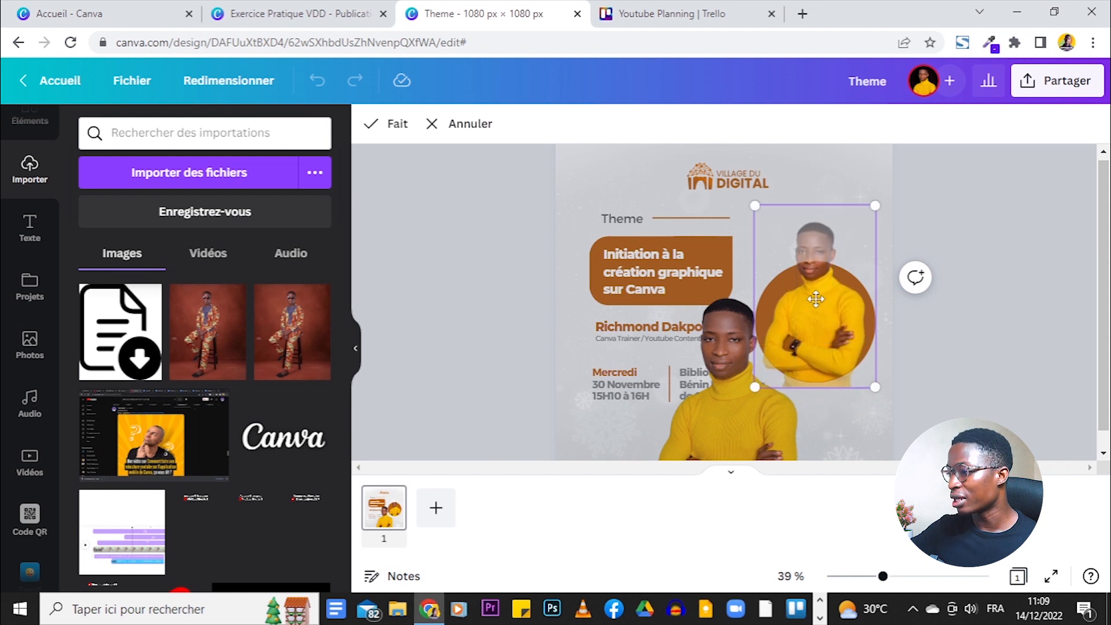
pyautogui.click(1019, 364)
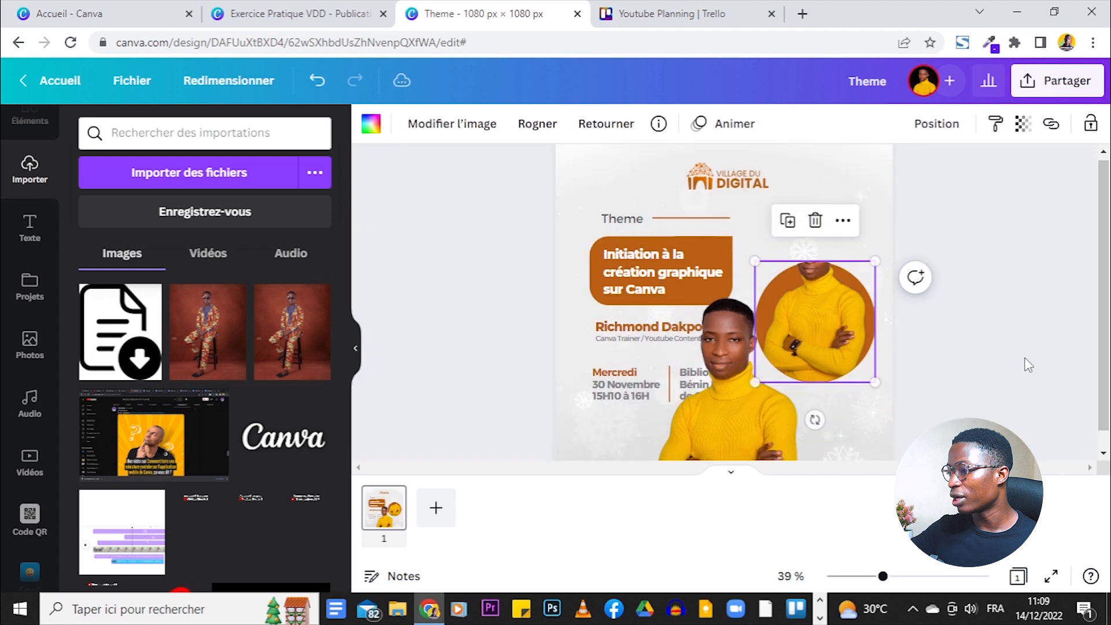
pyautogui.doubleClick(859, 307)
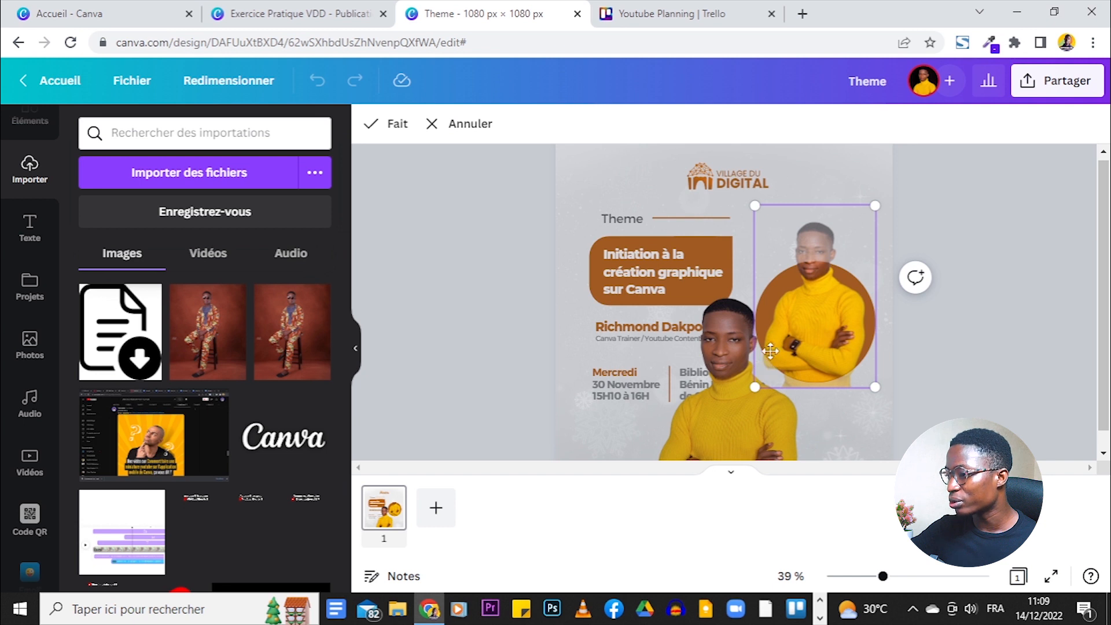
pyautogui.moveTo(882, 575); pyautogui.dragTo(902, 577)
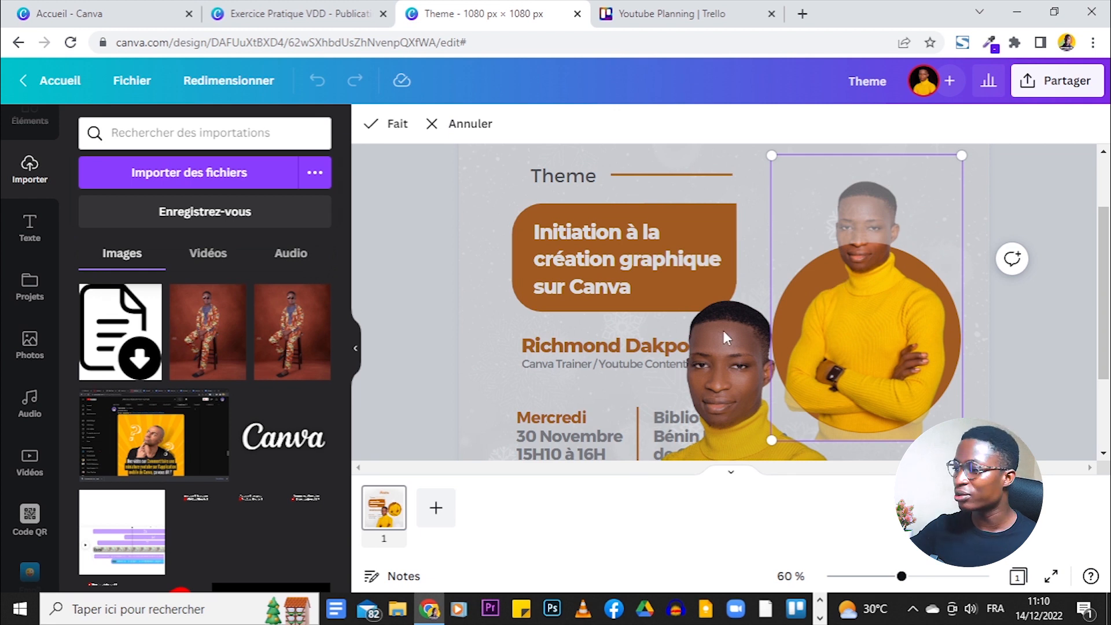
# - Confirm the photo's crop in the circle, then select the circle photo again
pyautogui.click(387, 123)
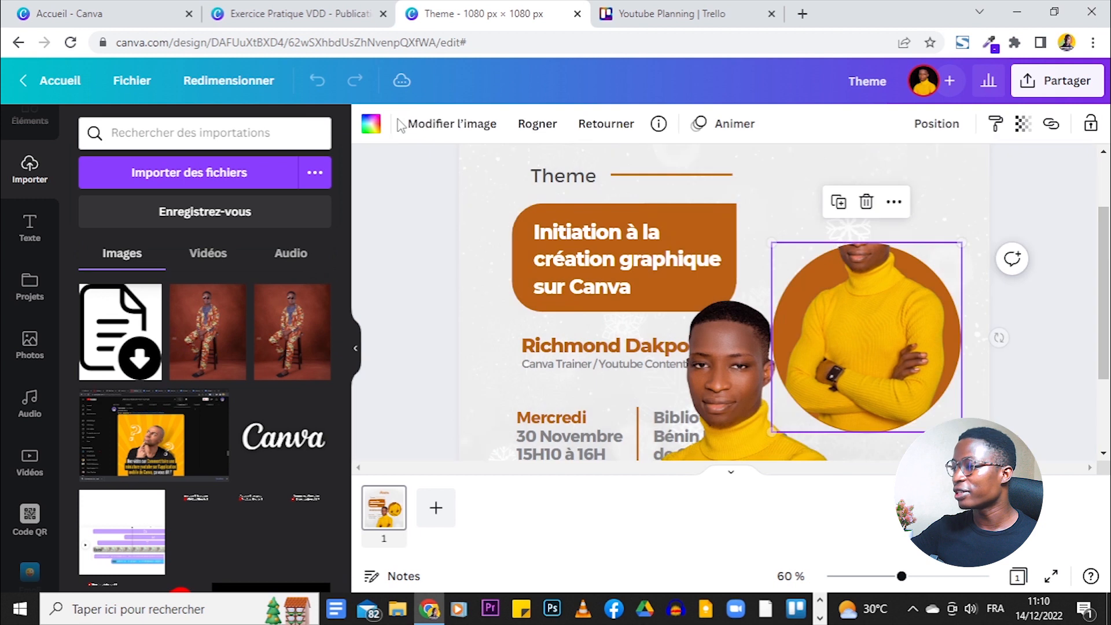
pyautogui.click(1060, 307)
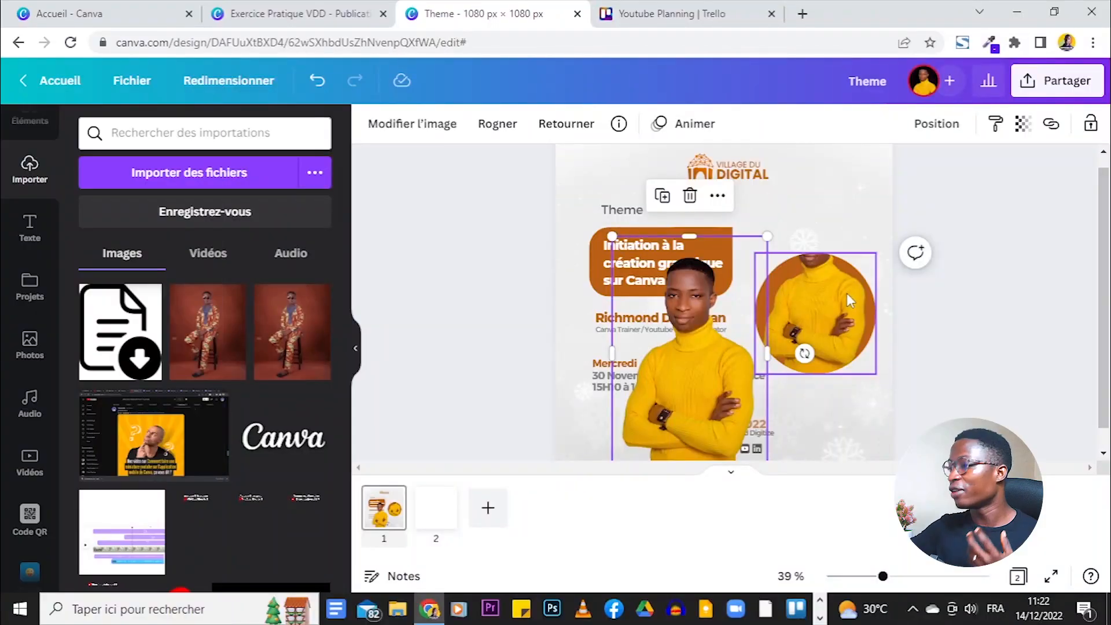
pyautogui.click(846, 293)
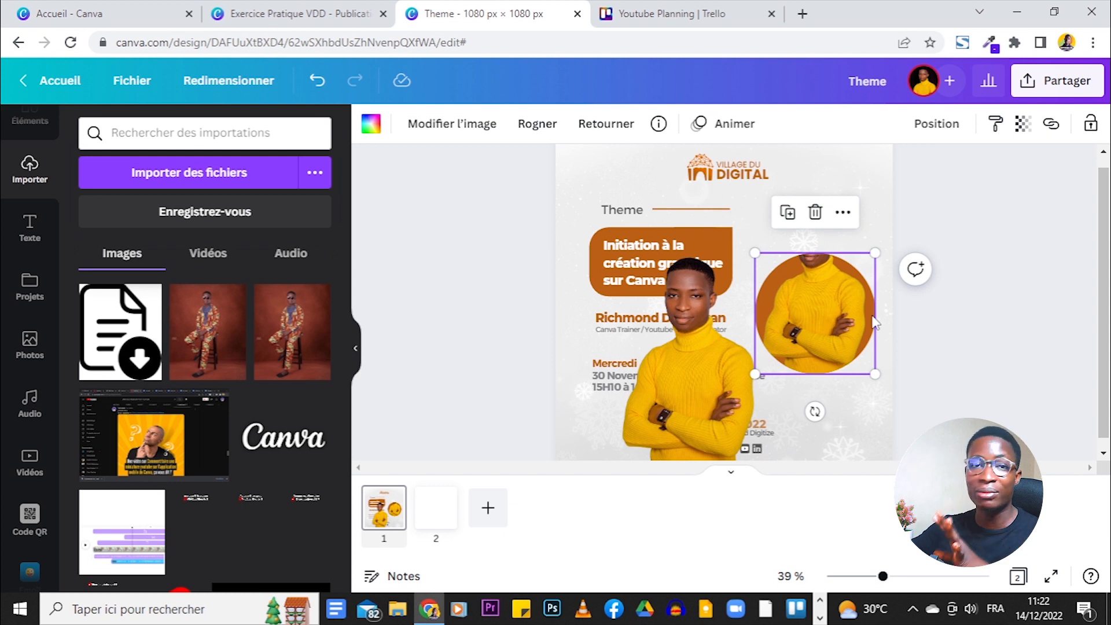
# - Lock the circle photo in place
pyautogui.click(1092, 132)
pyautogui.click(1093, 132)
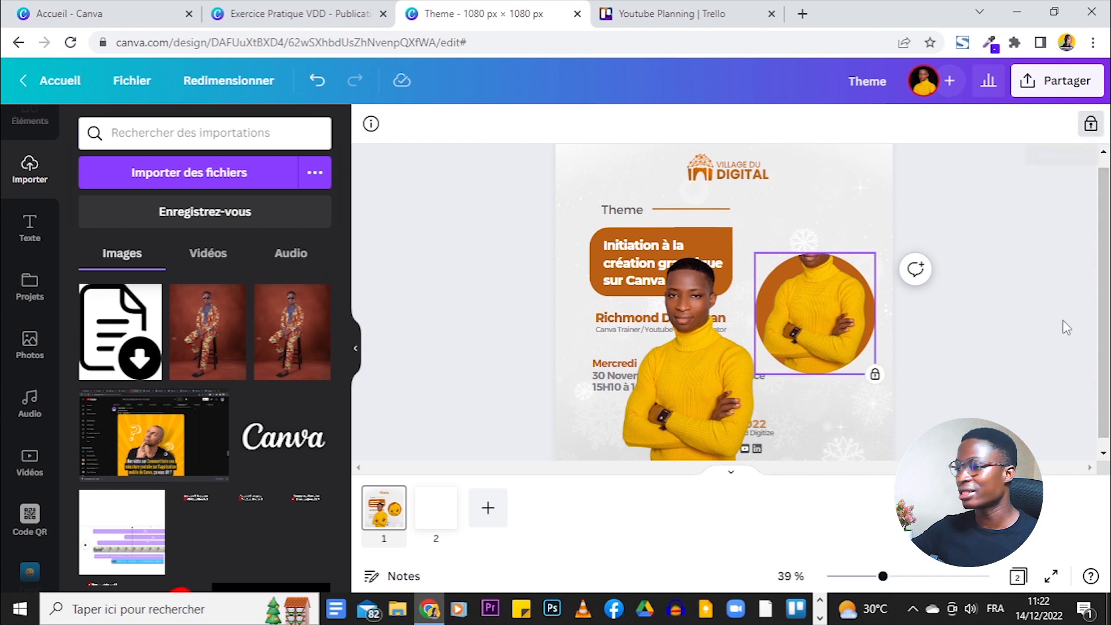
pyautogui.moveTo(882, 577); pyautogui.dragTo(912, 576)
pyautogui.moveTo(859, 469); pyautogui.dragTo(909, 469)
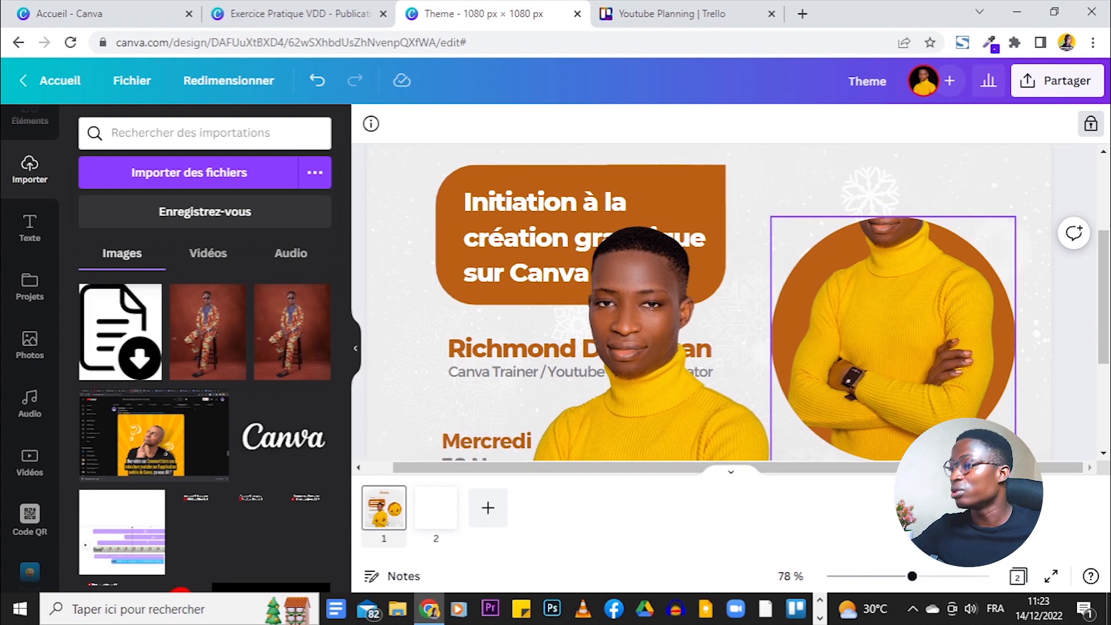
# - Resize the speaker cutout over the orange circle, head above it, and lower its opacity to 57
pyautogui.click(662, 310)
pyautogui.moveTo(796, 184); pyautogui.dragTo(697, 330)
pyautogui.moveTo(614, 384); pyautogui.dragTo(917, 203)
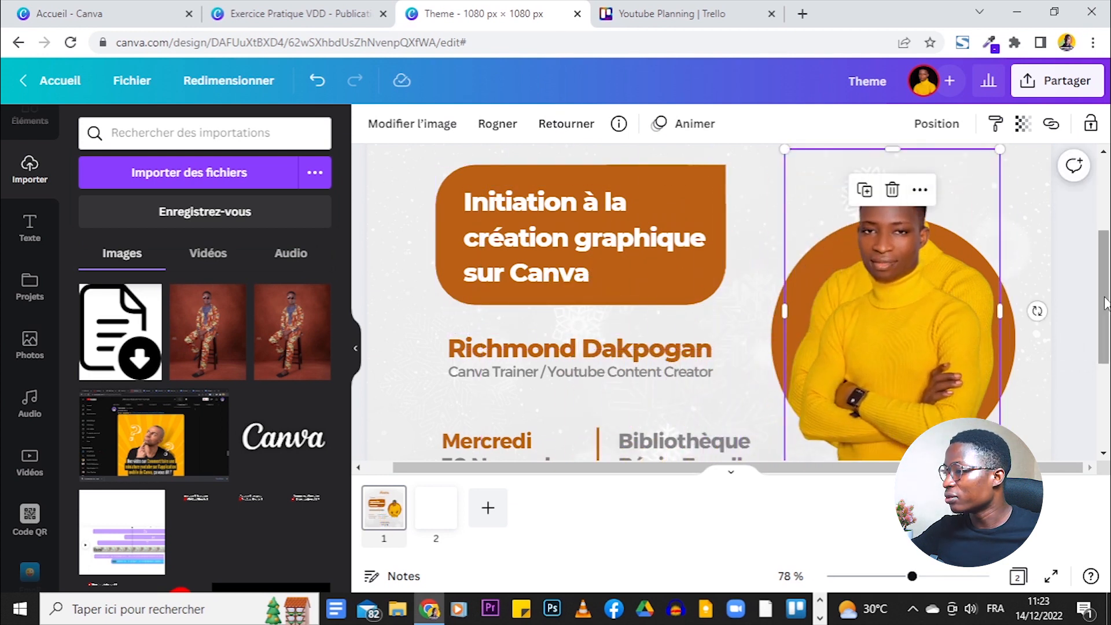
pyautogui.scroll(-1, 1105, 303)
pyautogui.moveTo(893, 342); pyautogui.dragTo(886, 297)
pyautogui.moveTo(993, 436); pyautogui.dragTo(1016, 470)
pyautogui.moveTo(887, 349); pyautogui.dragTo(883, 322)
pyautogui.moveTo(936, 375); pyautogui.dragTo(932, 362)
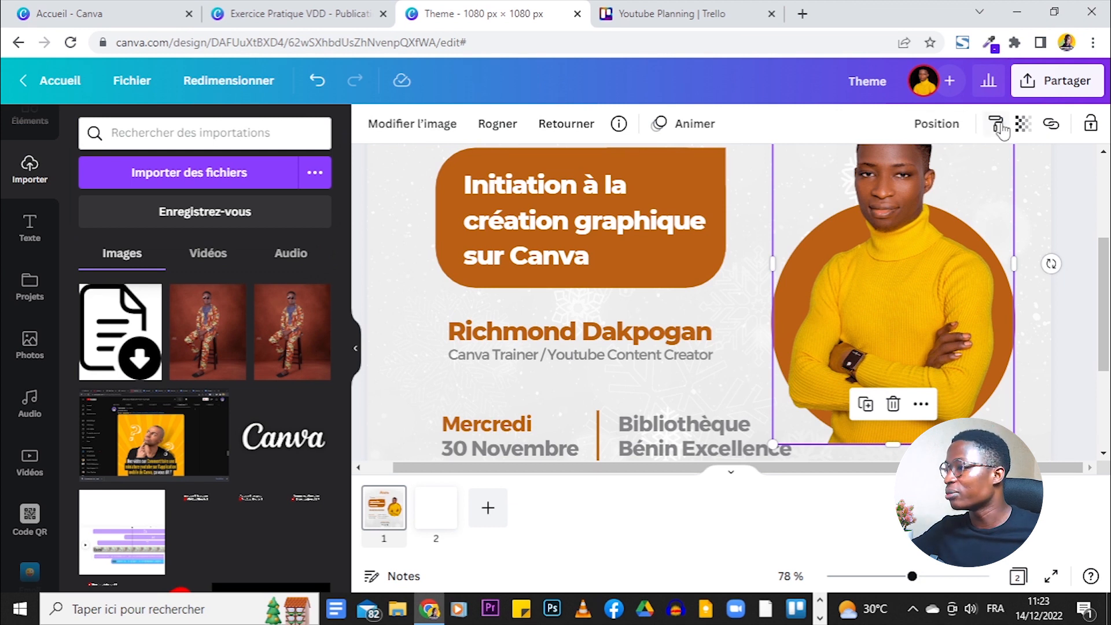
pyautogui.click(1022, 125)
pyautogui.moveTo(1016, 188); pyautogui.dragTo(992, 196)
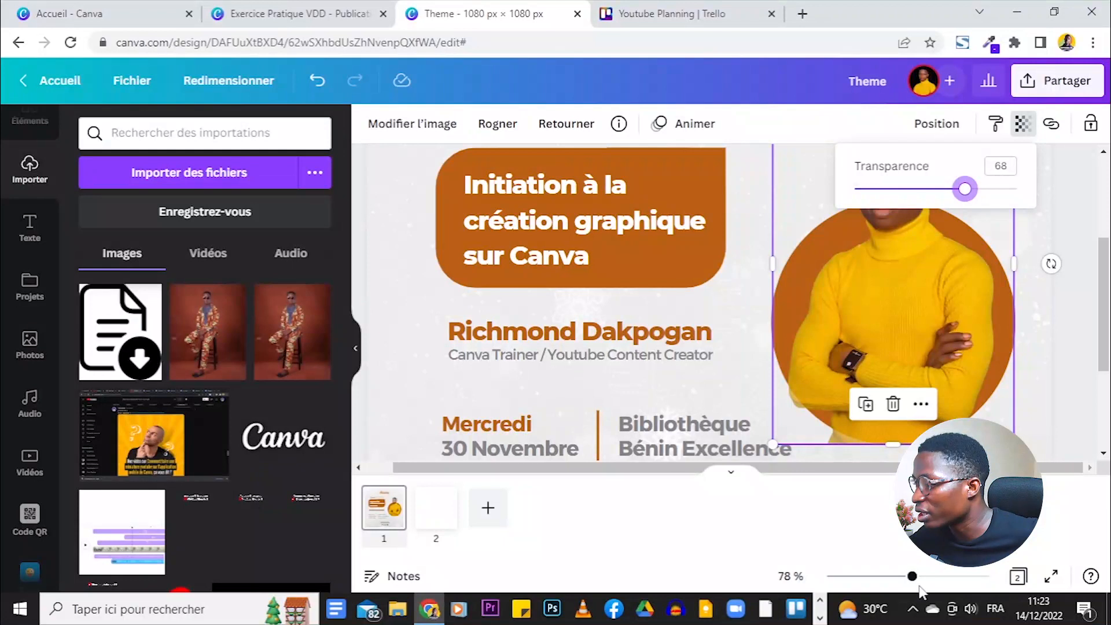
# - Nudge the speaker photo into position within the circle
pyautogui.moveTo(908, 576); pyautogui.dragTo(934, 576)
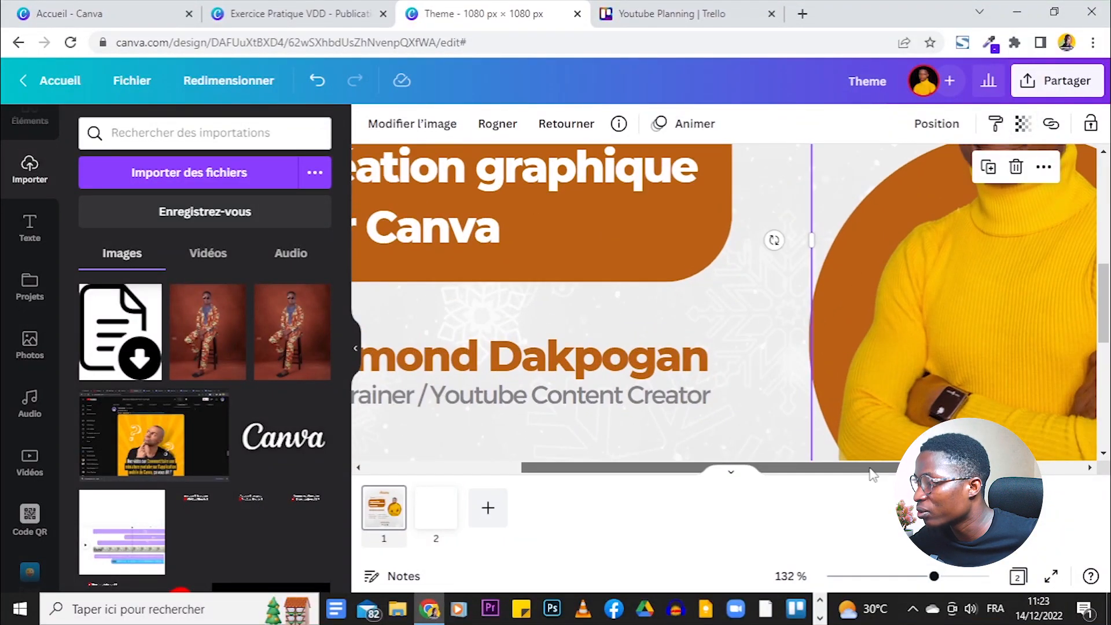
pyautogui.moveTo(856, 467); pyautogui.dragTo(990, 466)
pyautogui.moveTo(944, 330)
pyautogui.mouseDown()
pyautogui.moveTo(913, 318)
pyautogui.moveTo(941, 319)
pyautogui.mouseUp()
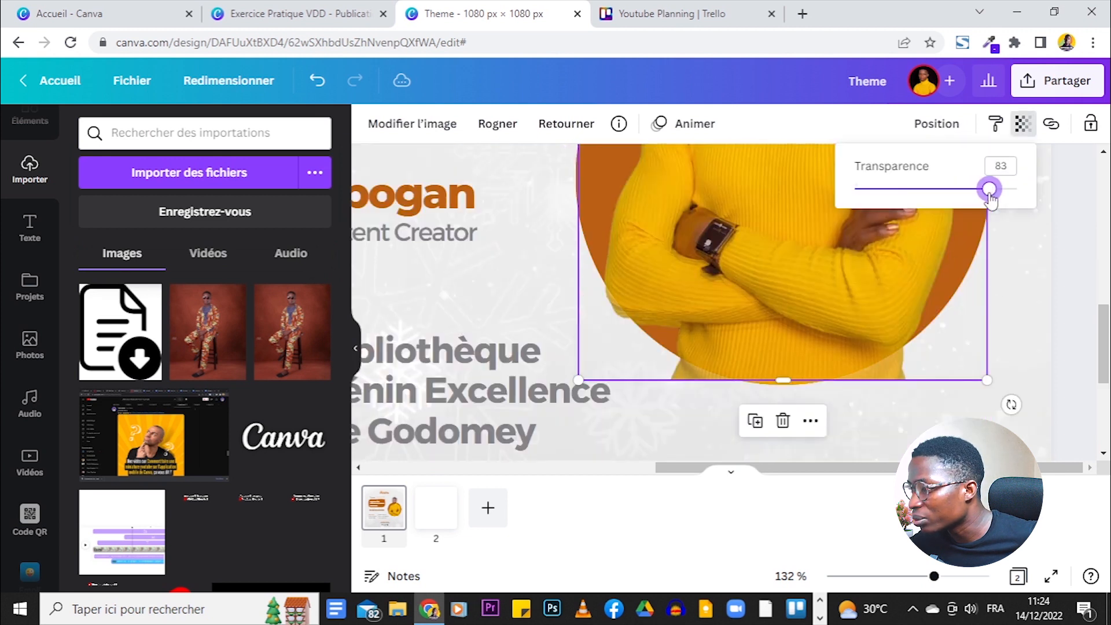
pyautogui.moveTo(987, 189); pyautogui.dragTo(960, 188)
pyautogui.click(802, 323)
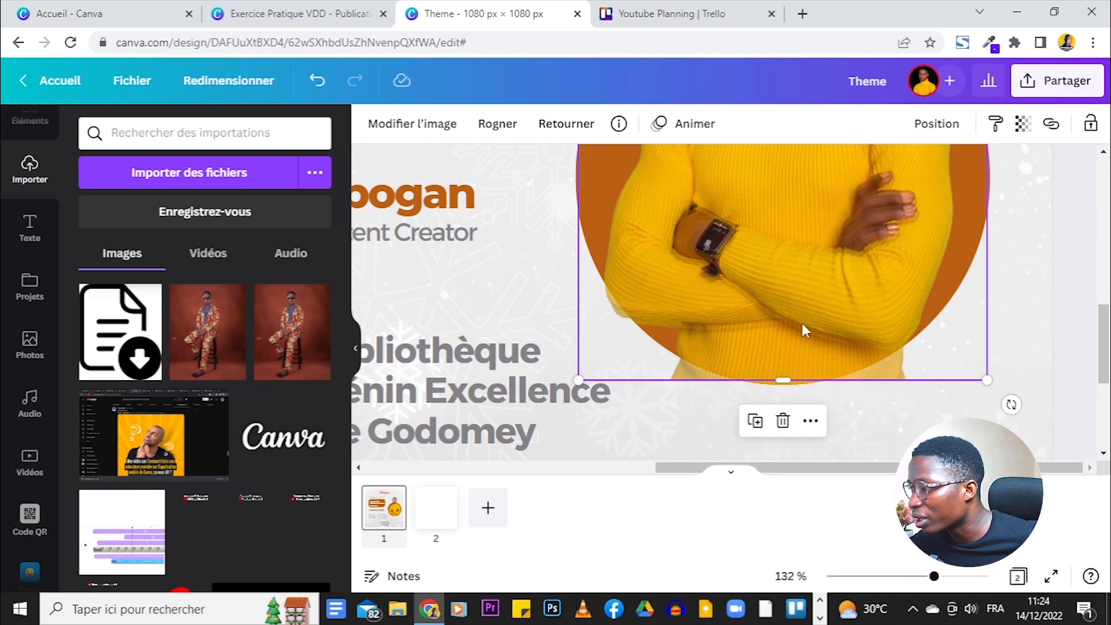
pyautogui.press('Down')
pyautogui.press('Down')
pyautogui.press('Down')
pyautogui.press('Down')
pyautogui.press('Down')
pyautogui.press('Down')
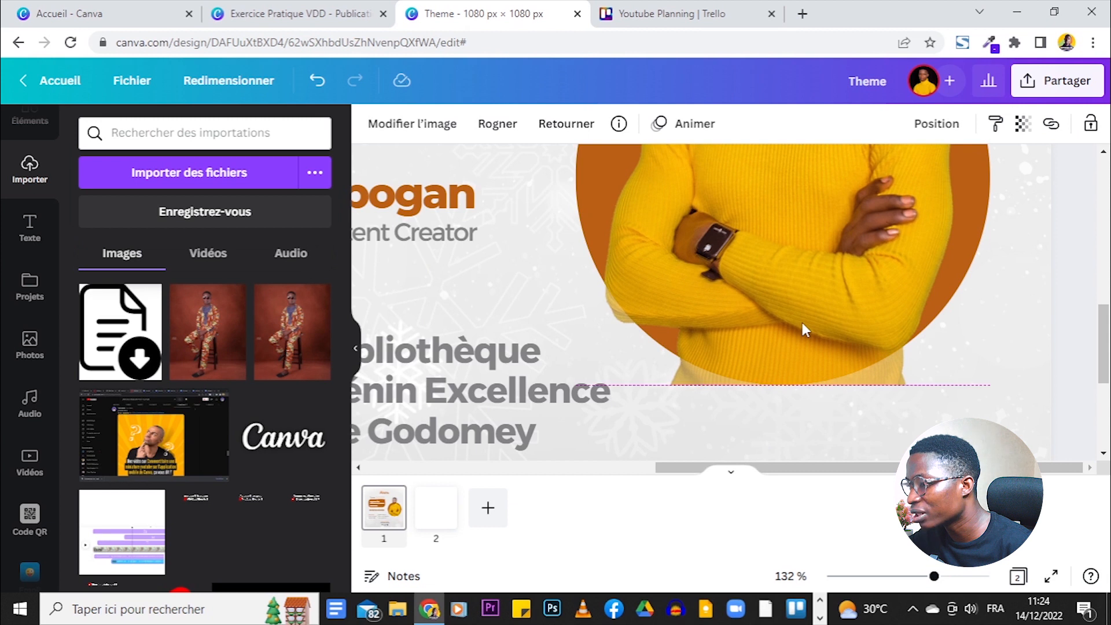
# - Restore the speaker photo's transparency to 100
pyautogui.scroll(4, 1036, 323)
pyautogui.scroll(3, 1036, 324)
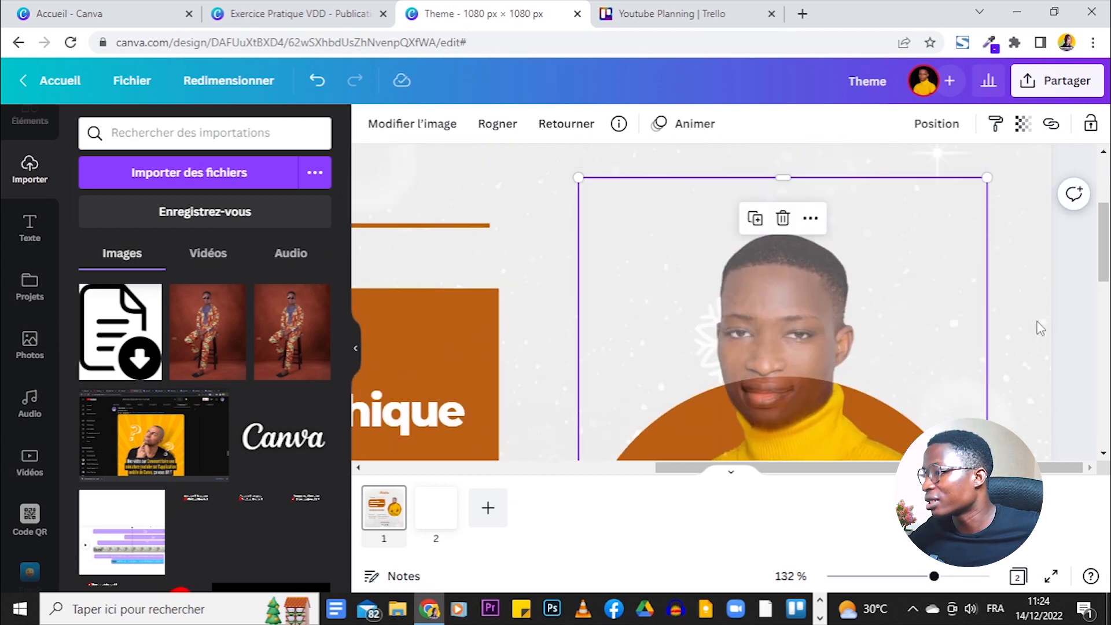
pyautogui.scroll(-8, 1036, 324)
pyautogui.scroll(4, 1038, 328)
pyautogui.scroll(1, 1041, 328)
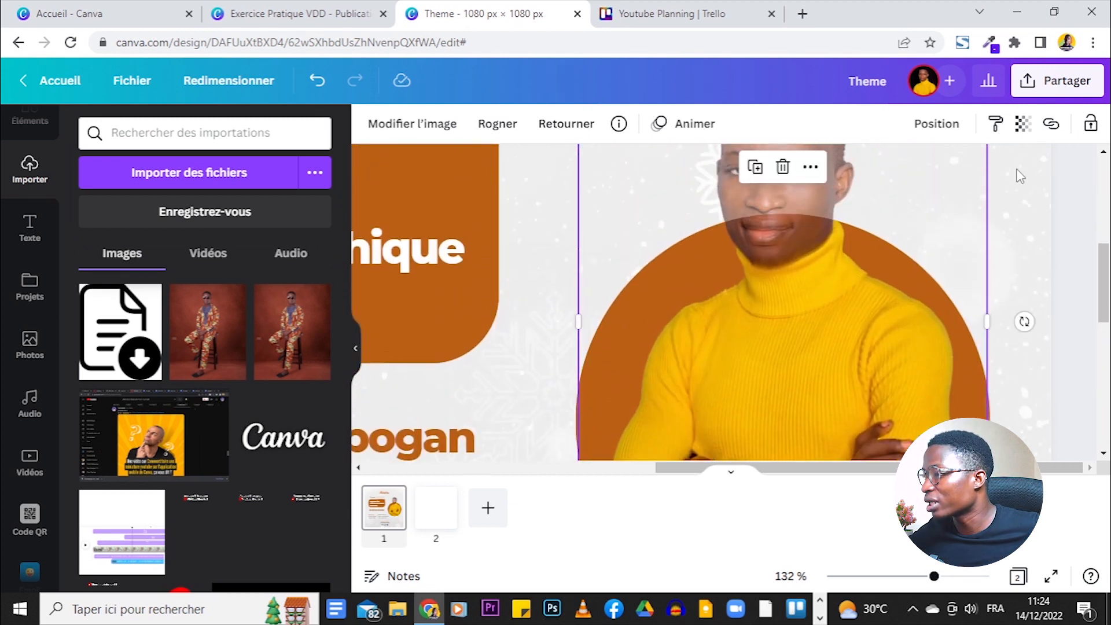
pyautogui.click(1022, 124)
pyautogui.moveTo(956, 192); pyautogui.dragTo(1021, 189)
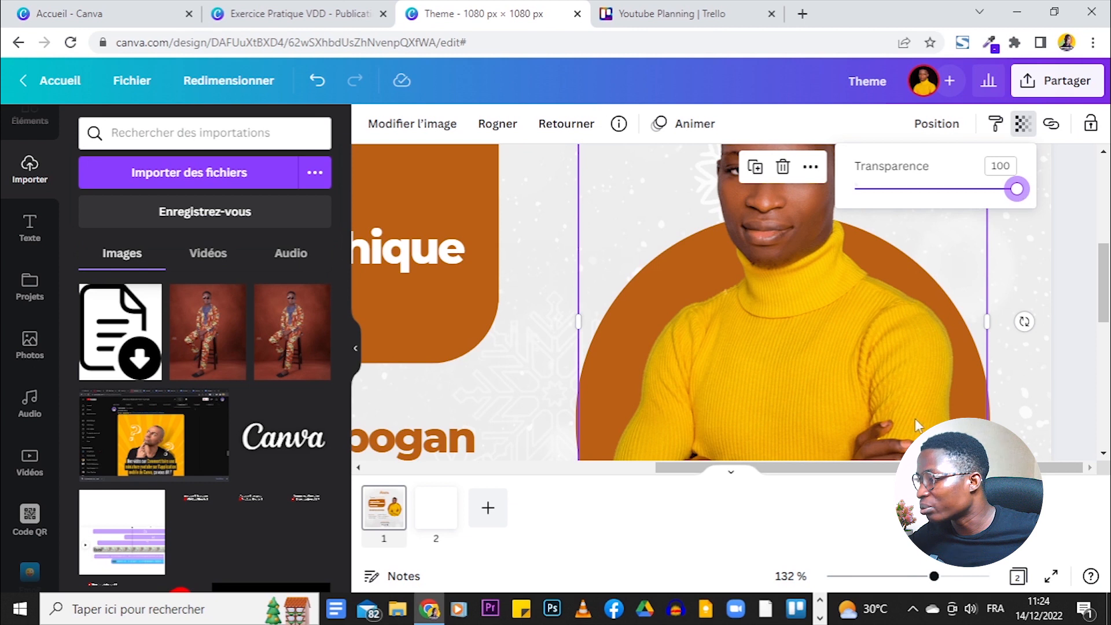
pyautogui.click(912, 360)
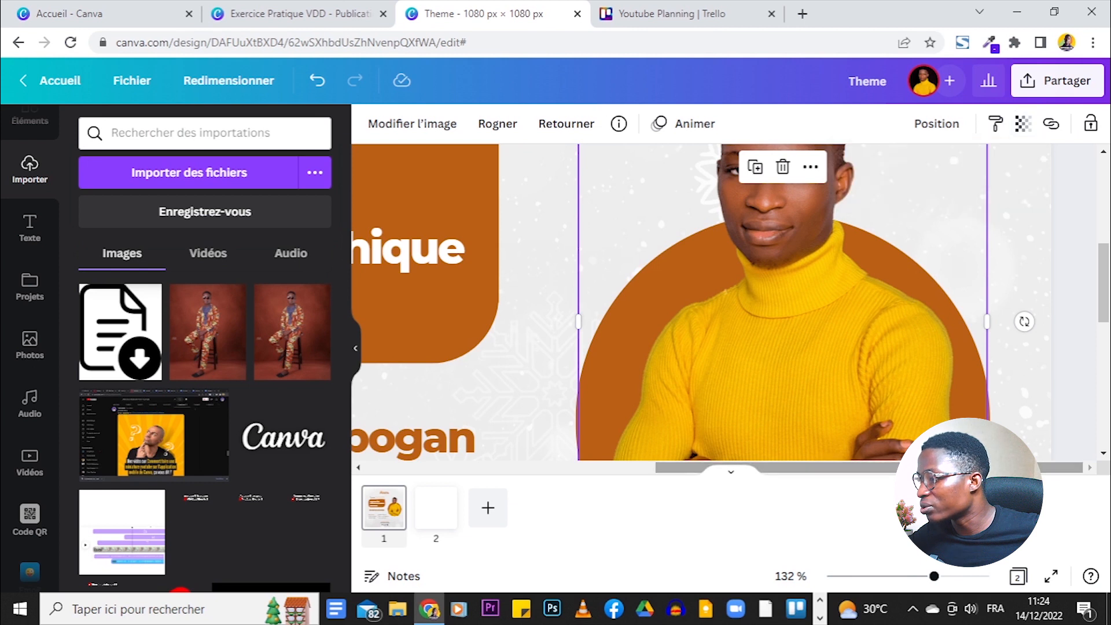
pyautogui.click(1021, 297)
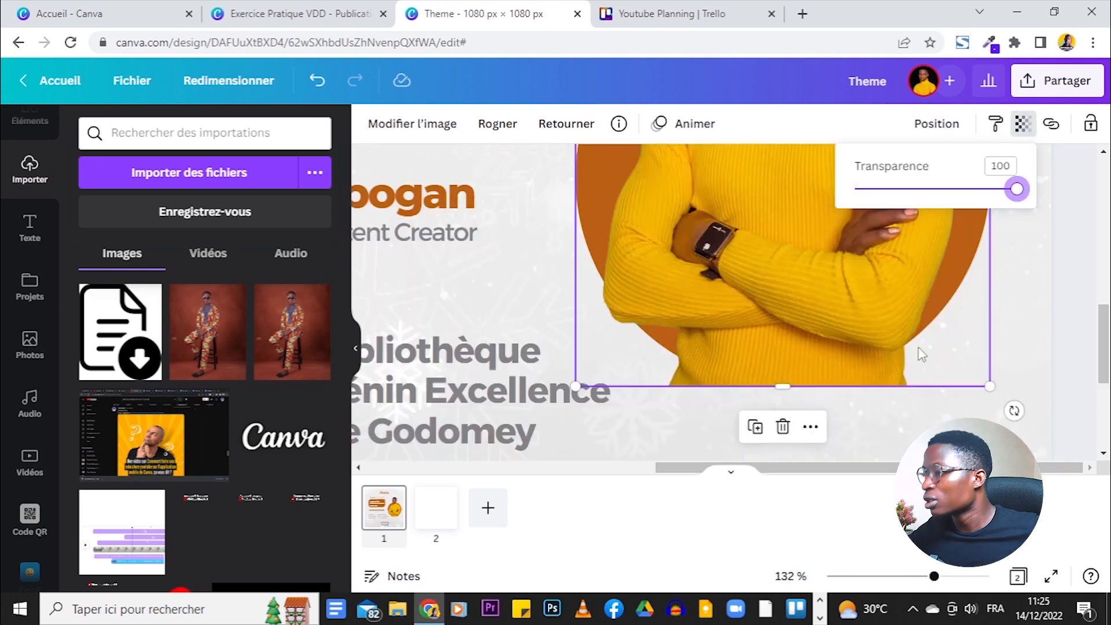
# - Raise the photo's bottom edge so it ends inside the orange circle at 386 × 542
pyautogui.moveTo(790, 389); pyautogui.dragTo(803, 346)
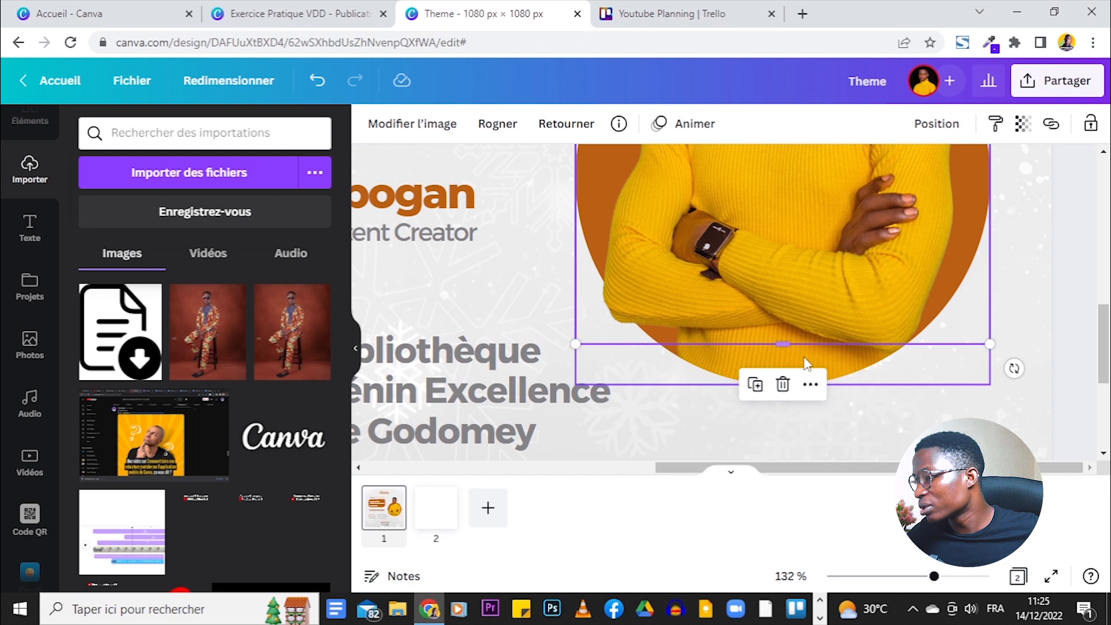
pyautogui.click(978, 392)
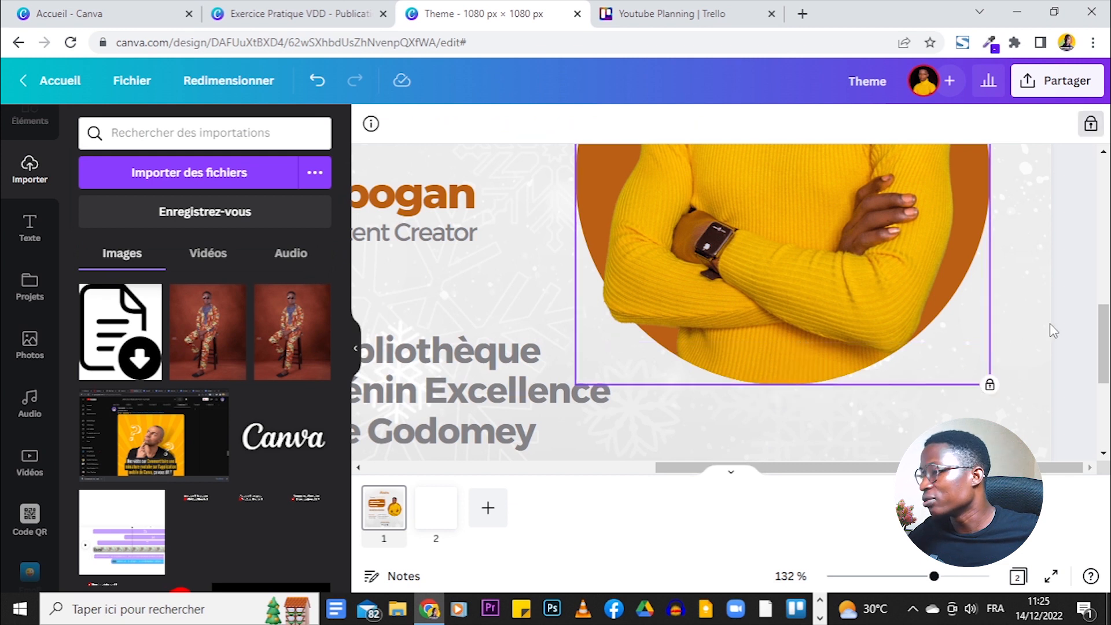
pyautogui.scroll(5, 1049, 323)
# - Select the speaker photo and orange circle together and lock them
pyautogui.moveTo(934, 577); pyautogui.dragTo(888, 576)
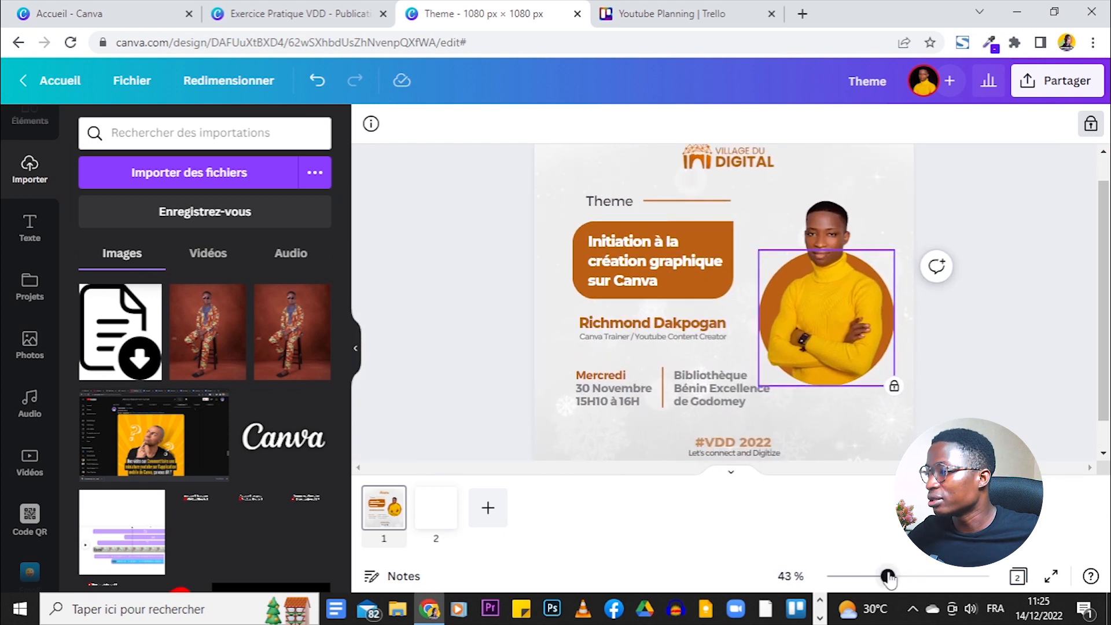
pyautogui.click(983, 310)
pyautogui.moveTo(1005, 241); pyautogui.dragTo(1076, 313)
pyautogui.moveTo(888, 577); pyautogui.dragTo(924, 574)
pyautogui.moveTo(904, 575); pyautogui.dragTo(907, 574)
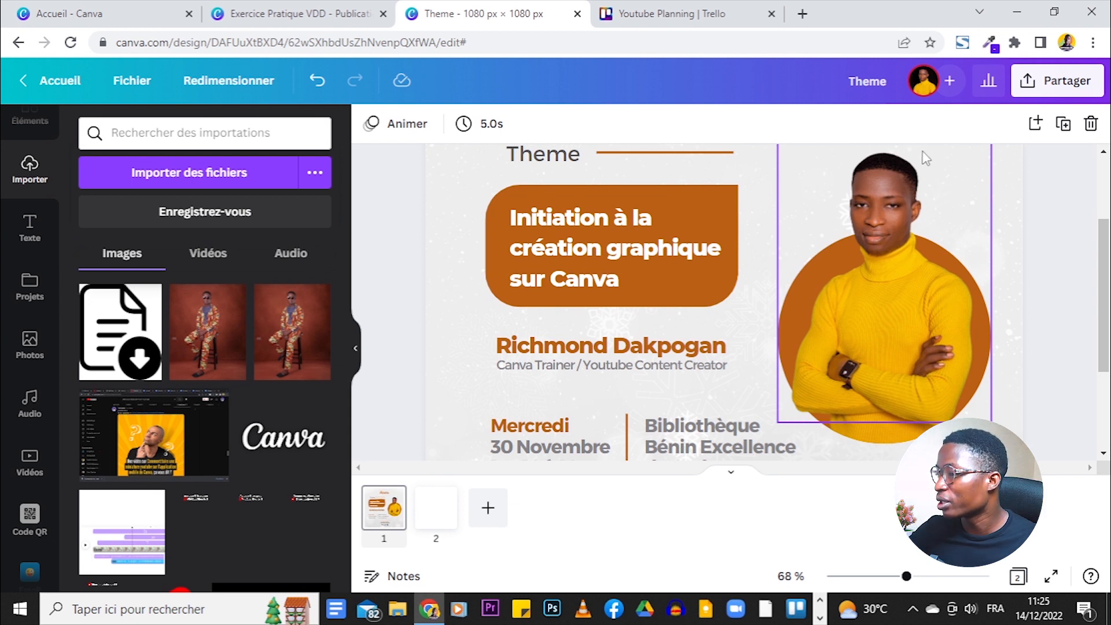
pyautogui.moveTo(1072, 195); pyautogui.dragTo(872, 305)
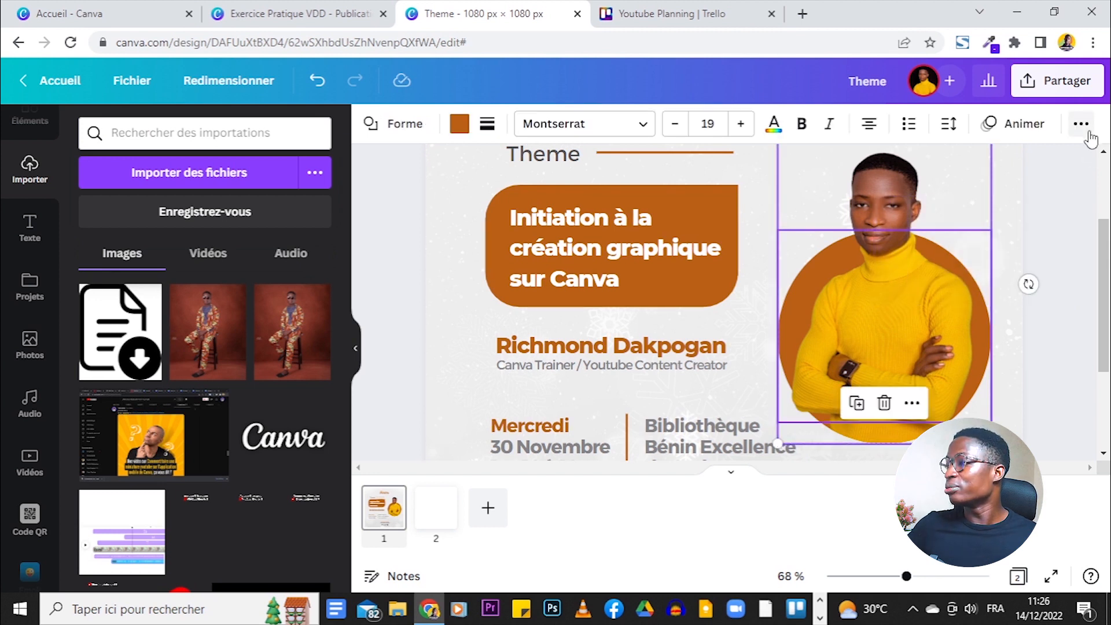
pyautogui.click(1085, 128)
pyautogui.click(1072, 165)
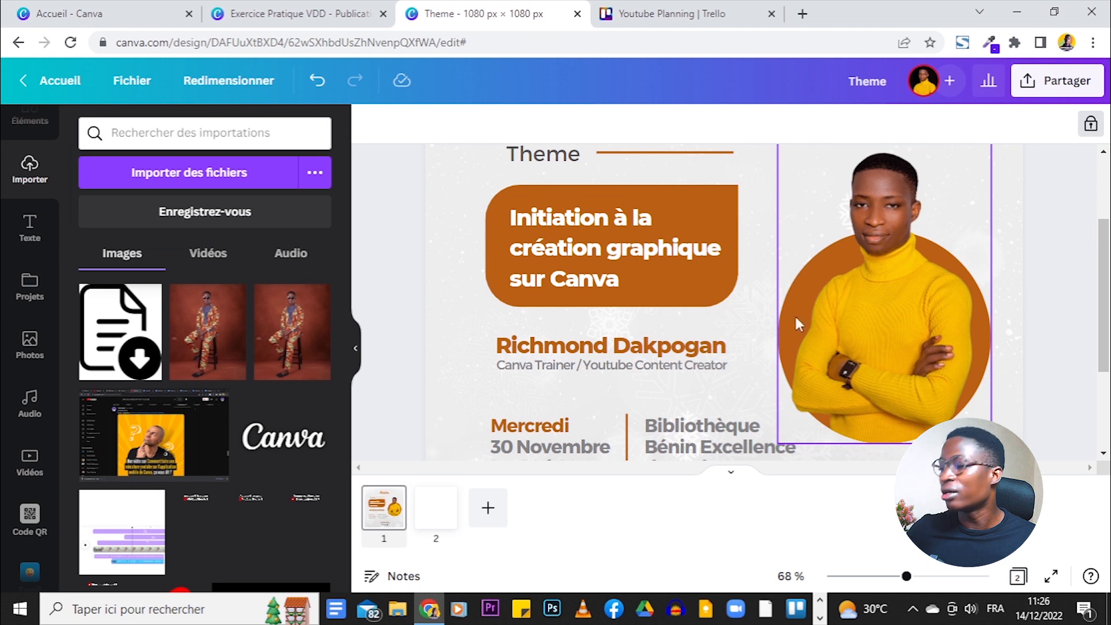
# - Check the arrow in the Exercice Pratique VDD reference design, then return to Theme
pyautogui.moveTo(906, 576); pyautogui.dragTo(884, 574)
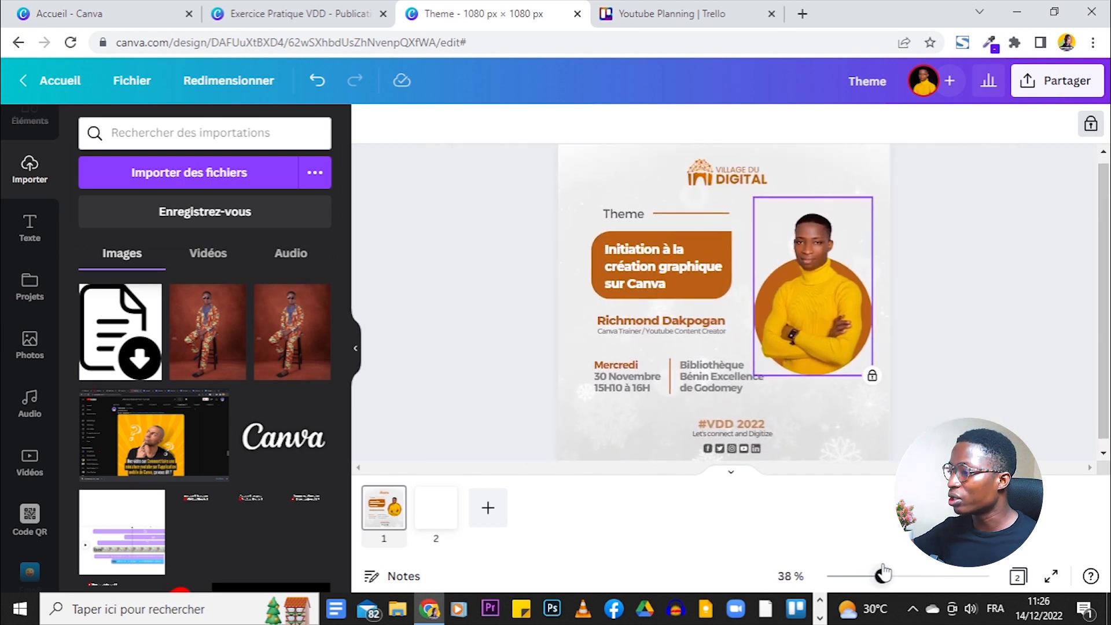
pyautogui.click(349, 15)
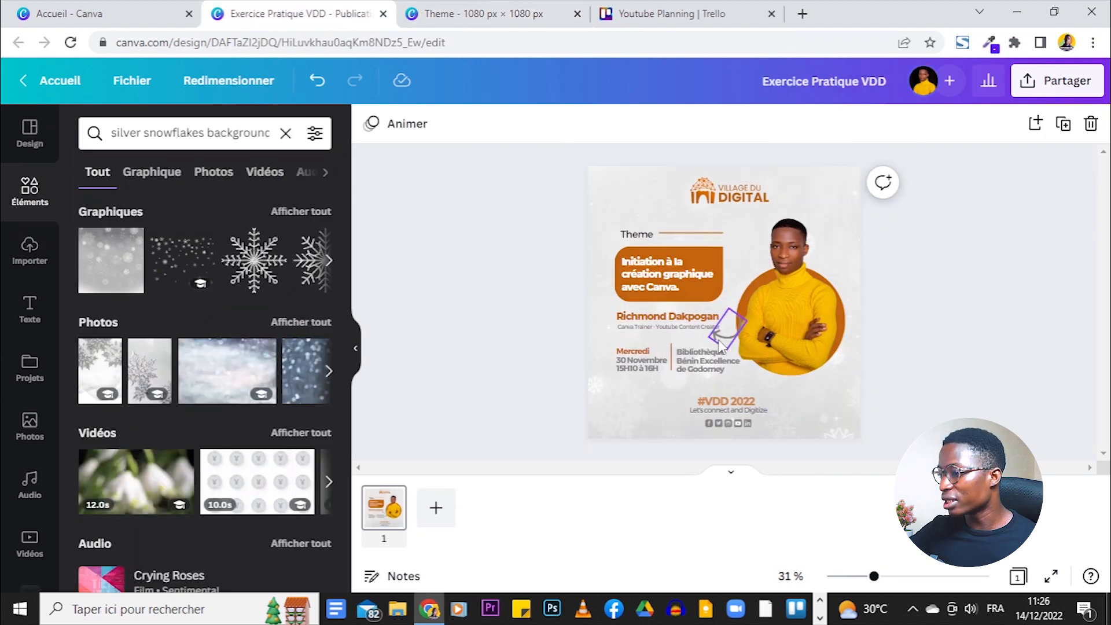
pyautogui.click(735, 341)
pyautogui.click(480, 13)
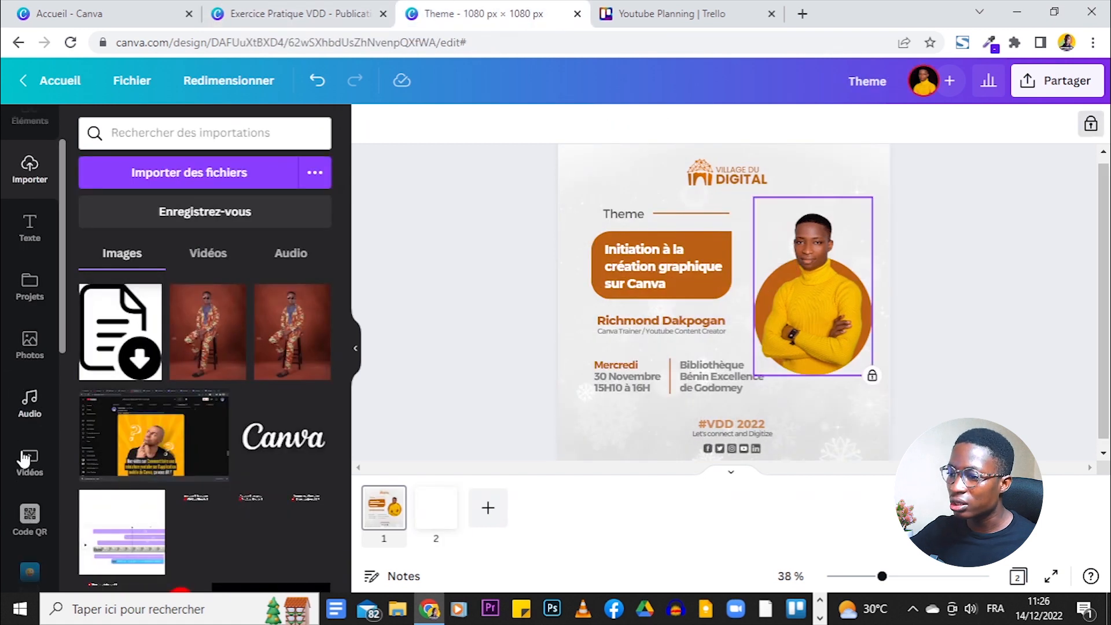
# - Search Elements for 'arrow' and add a white curved arrow graphic to the page
pyautogui.scroll(2, 29, 261)
pyautogui.click(29, 191)
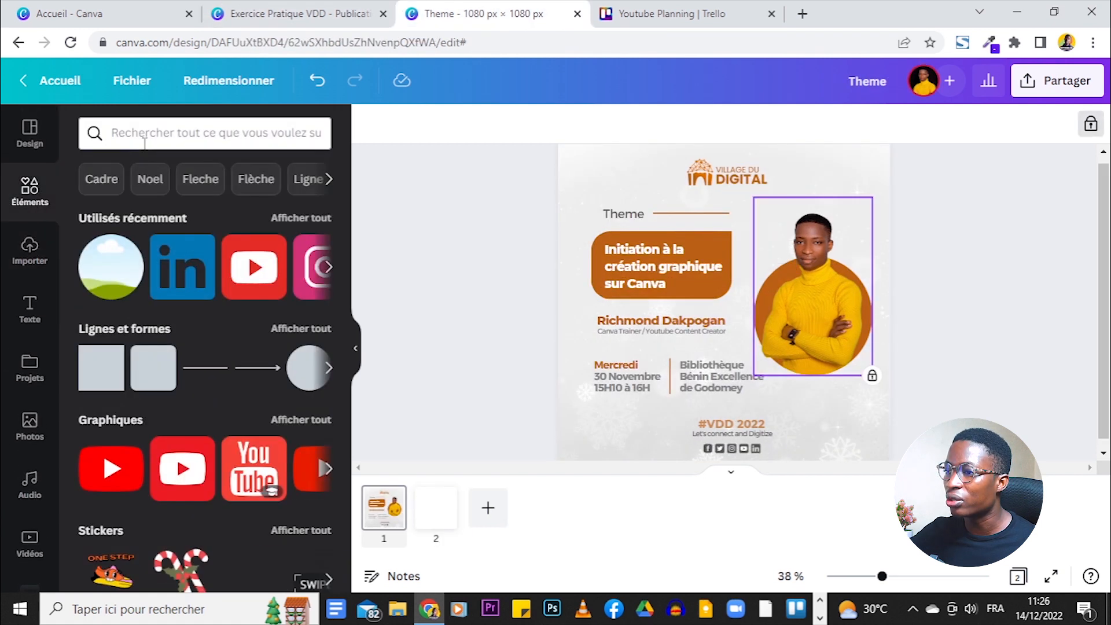
pyautogui.click(145, 139)
pyautogui.write('arrow')
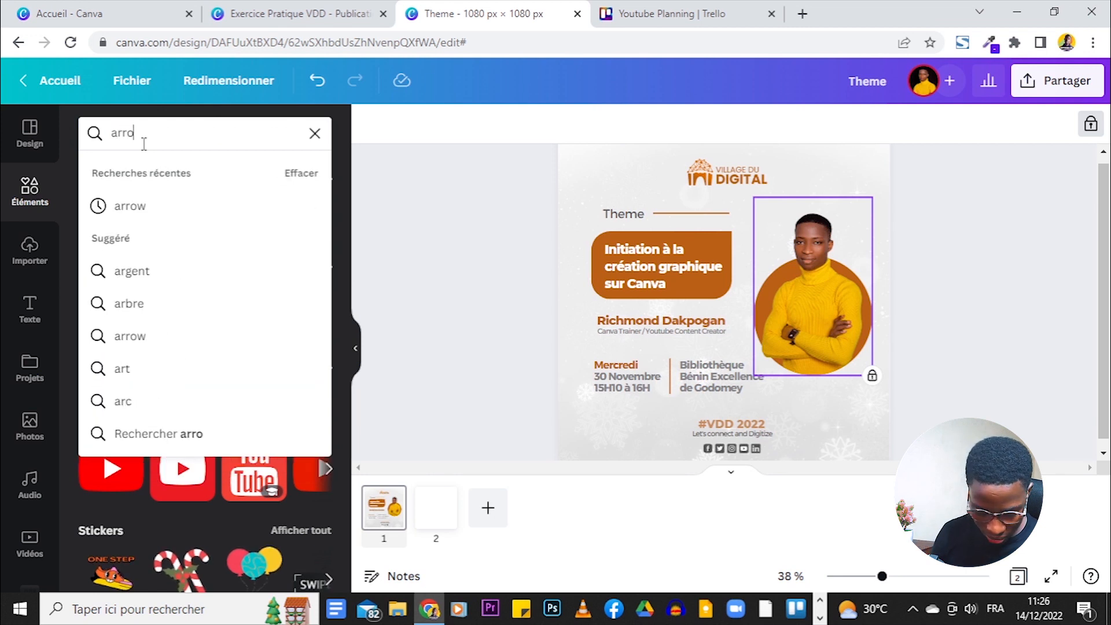
pyautogui.press('Return')
pyautogui.click(302, 211)
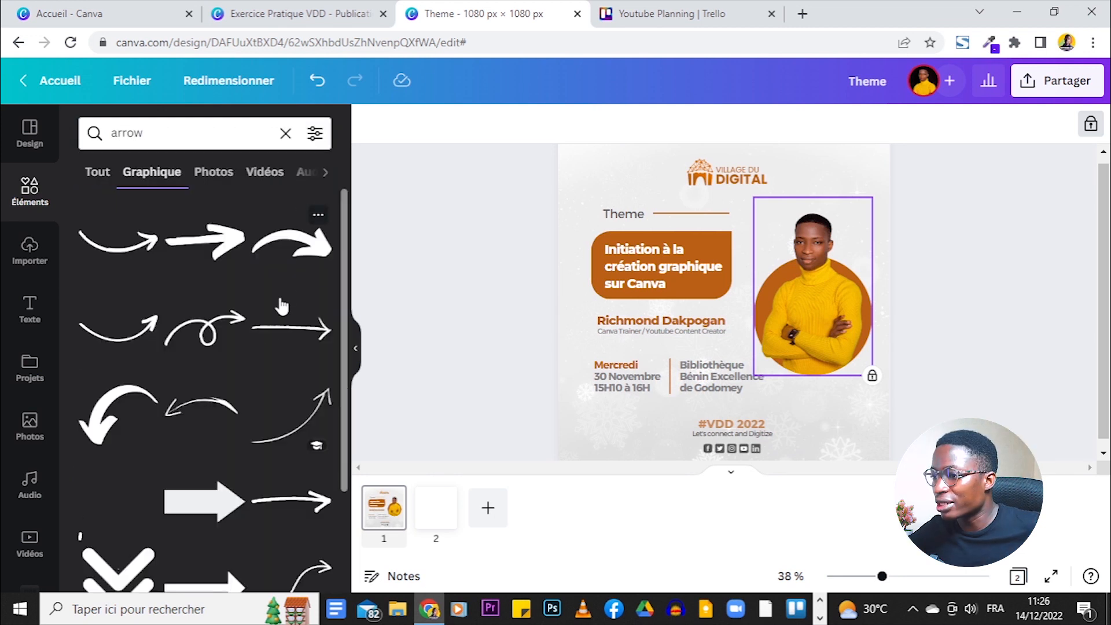
pyautogui.scroll(-2, 265, 321)
pyautogui.scroll(-5, 266, 322)
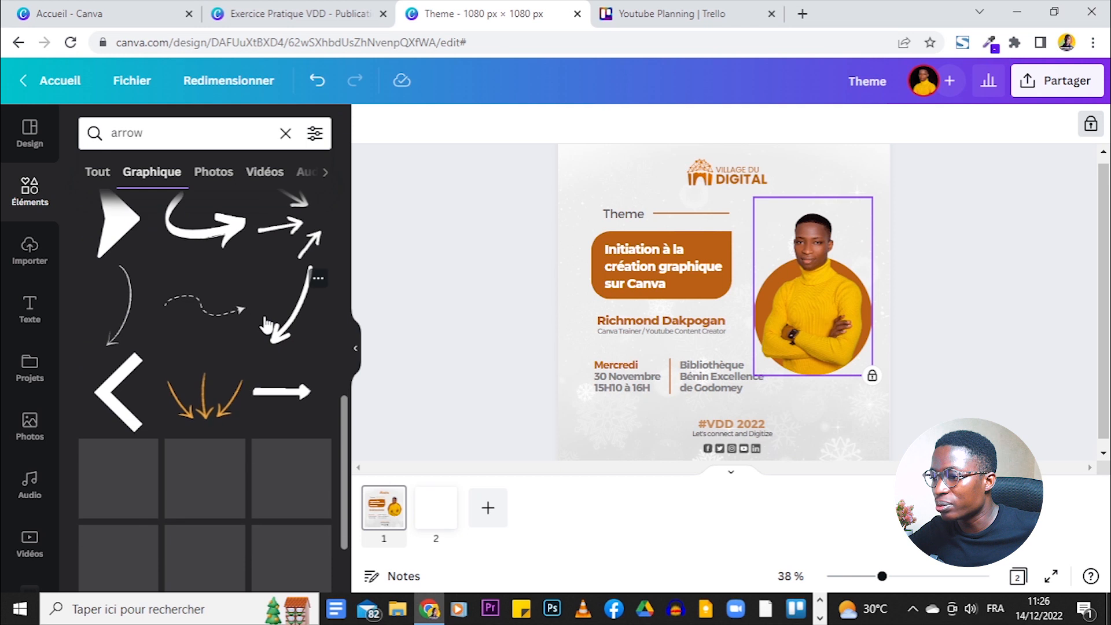
pyautogui.scroll(-5, 266, 322)
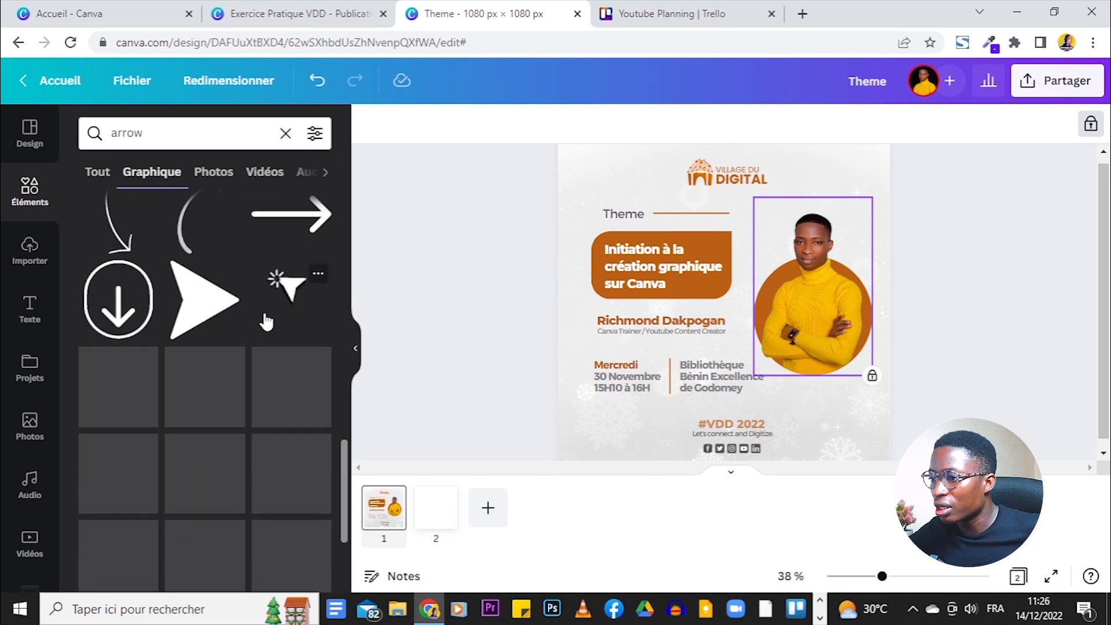
pyautogui.scroll(-5, 266, 322)
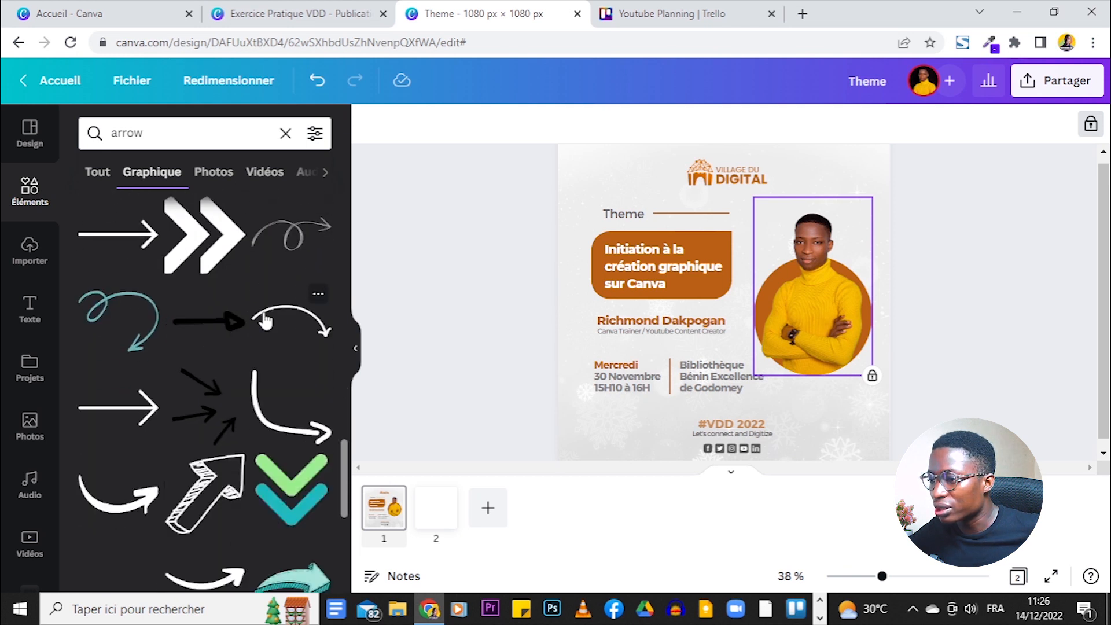
pyautogui.scroll(-5, 262, 317)
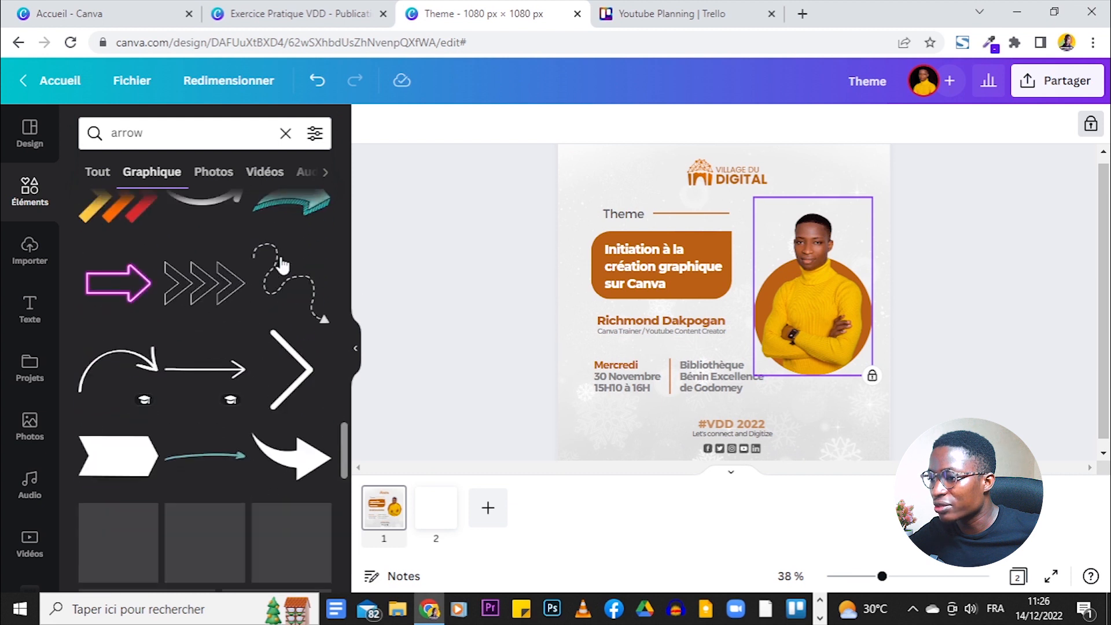
pyautogui.scroll(-4, 282, 265)
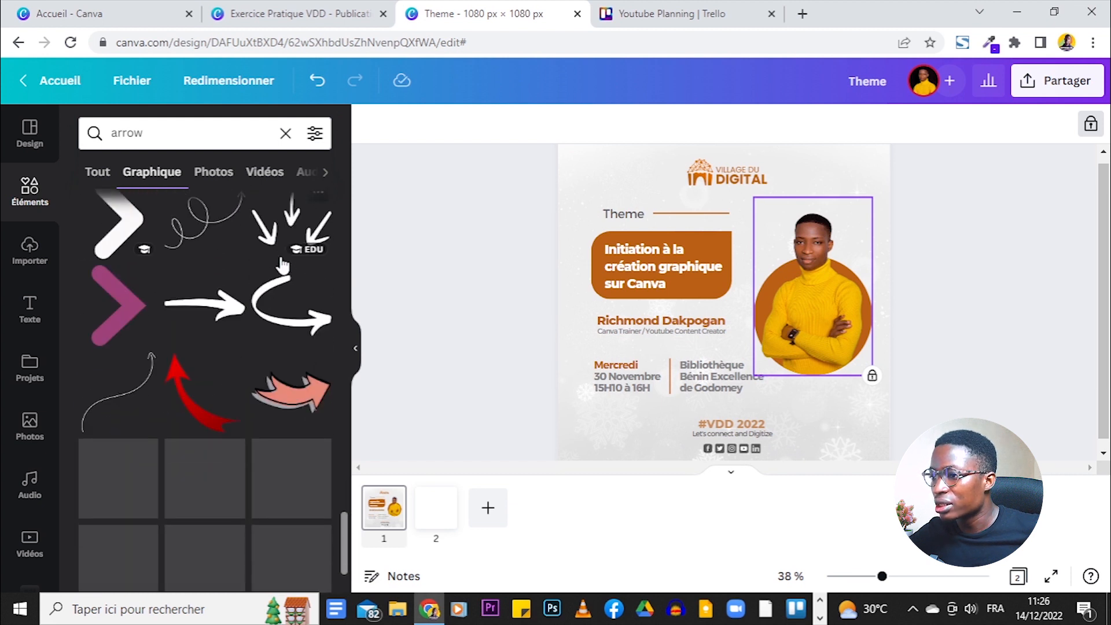
pyautogui.scroll(-4, 282, 265)
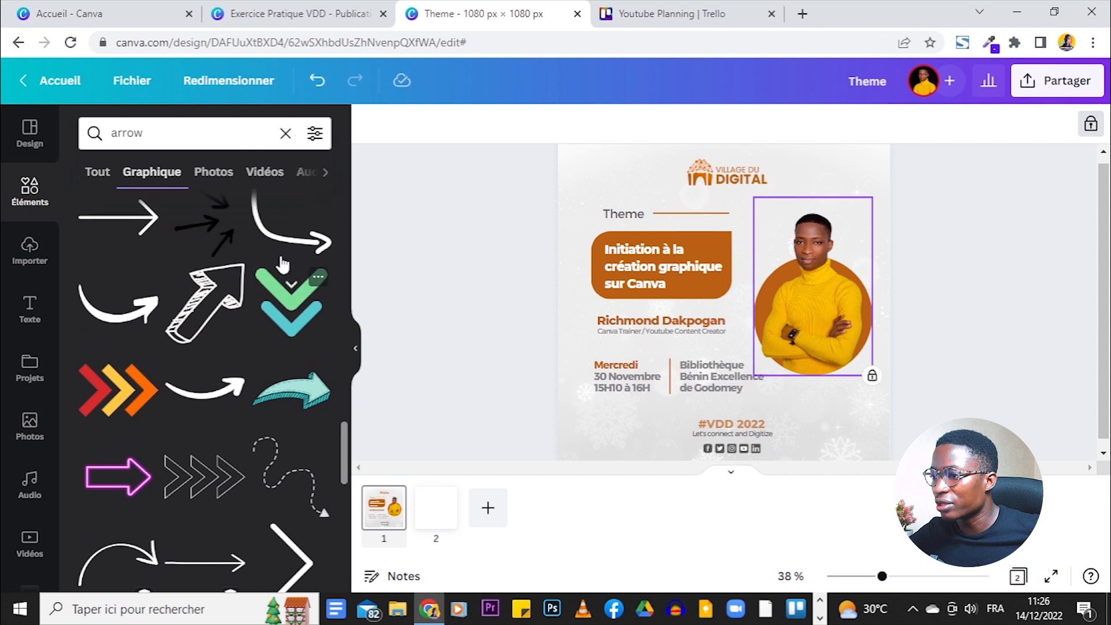
pyautogui.click(125, 347)
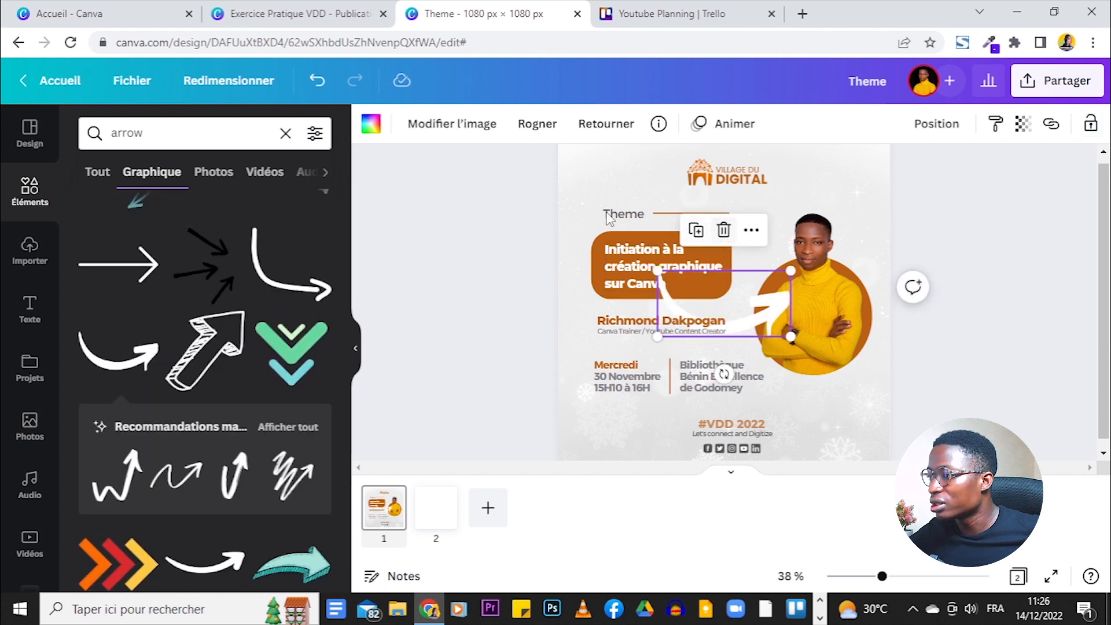
# - Make the arrow dark grey, flip and shrink it beside the speaker's name, then preview full screen
pyautogui.click(371, 123)
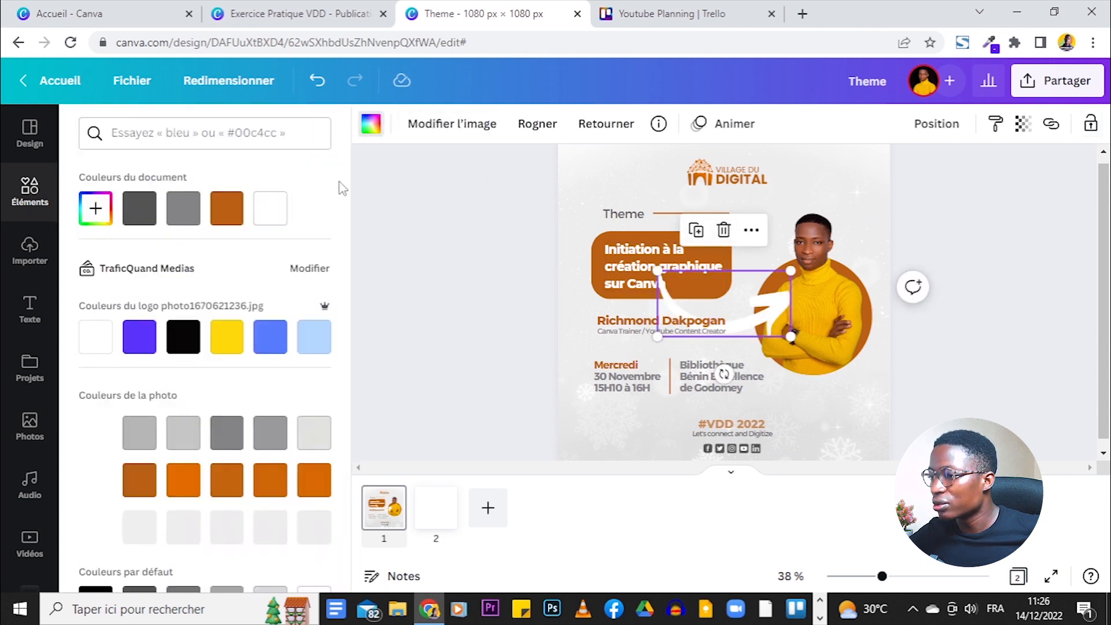
pyautogui.click(145, 214)
pyautogui.moveTo(791, 272); pyautogui.dragTo(696, 294)
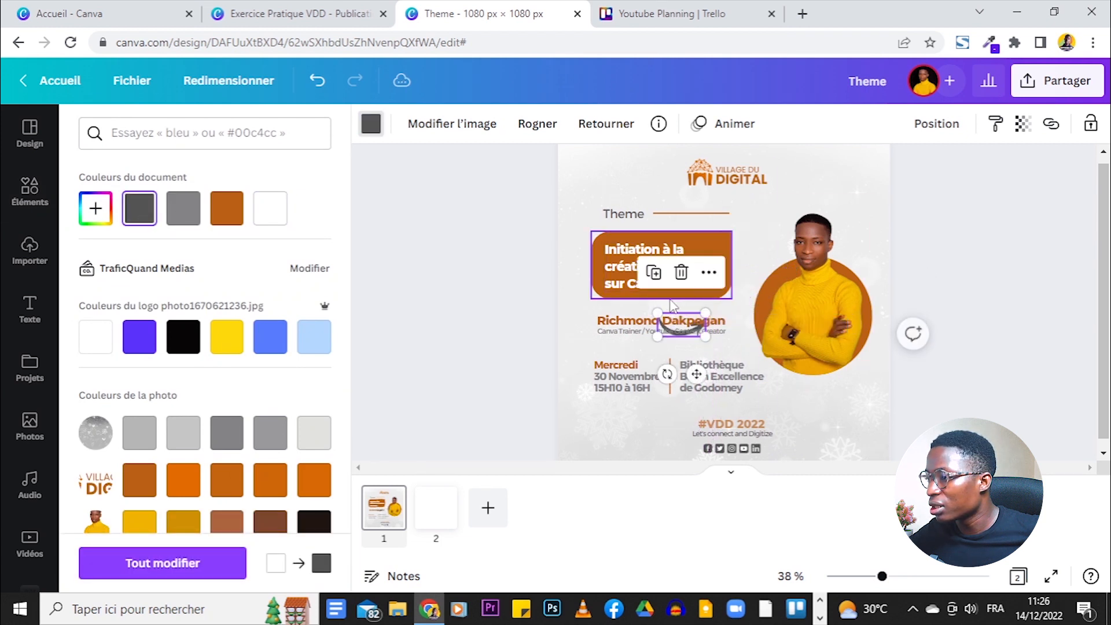
pyautogui.click(606, 123)
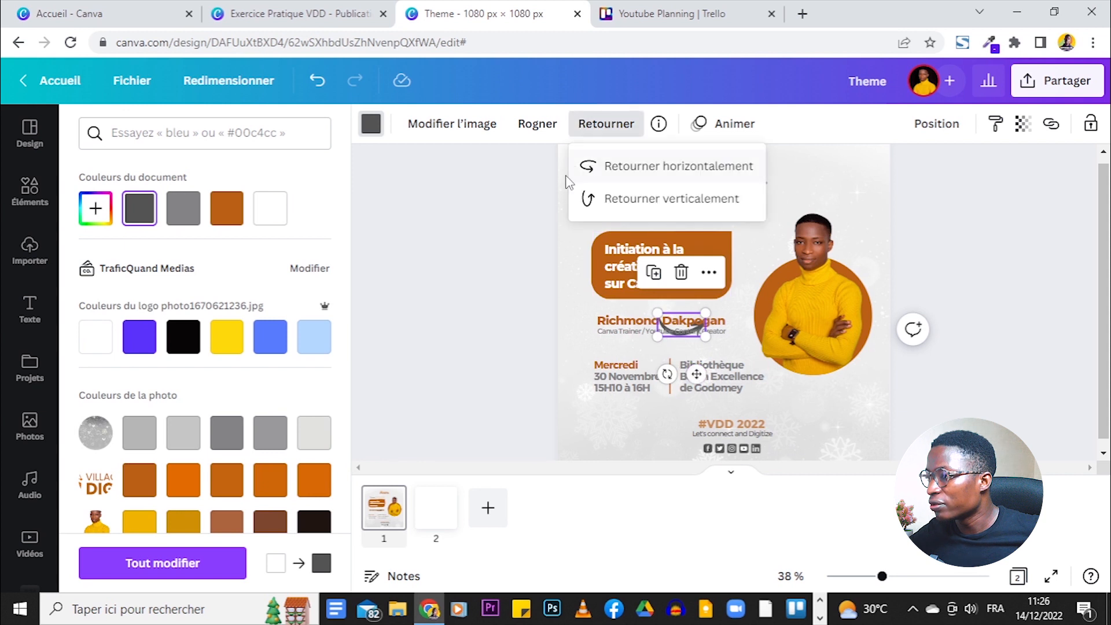
pyautogui.moveTo(696, 378); pyautogui.dragTo(760, 394)
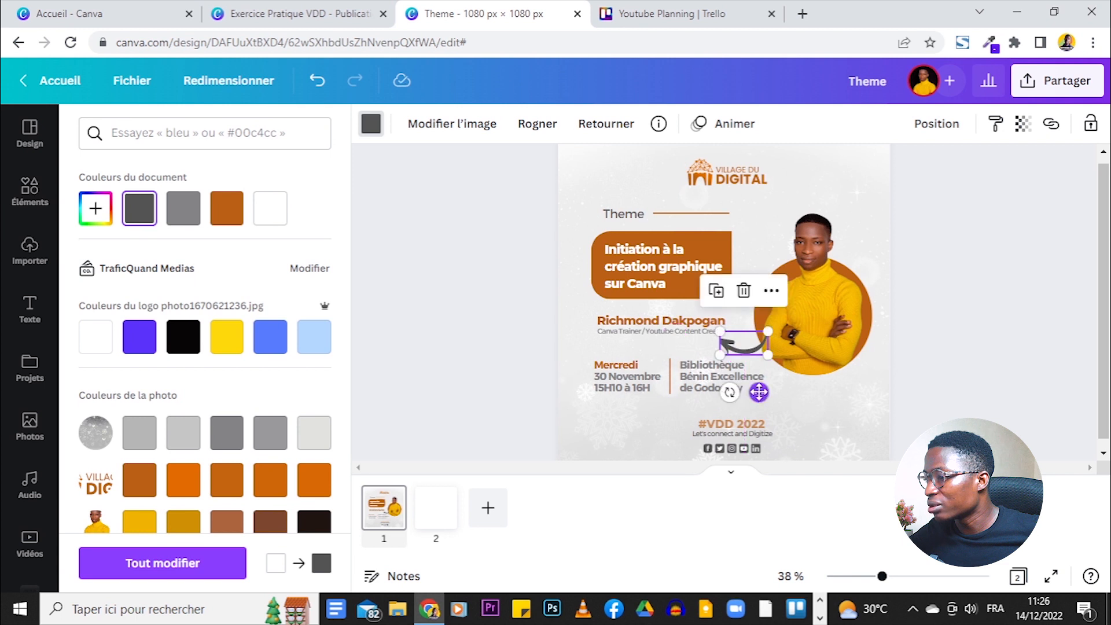
pyautogui.moveTo(720, 354); pyautogui.dragTo(734, 347)
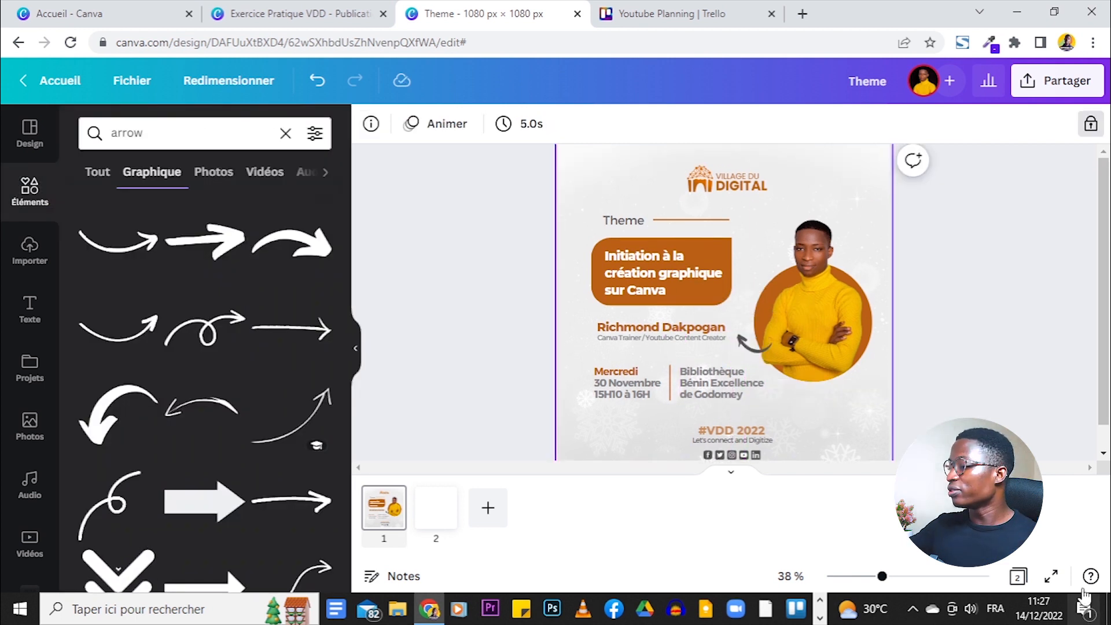
pyautogui.click(1051, 576)
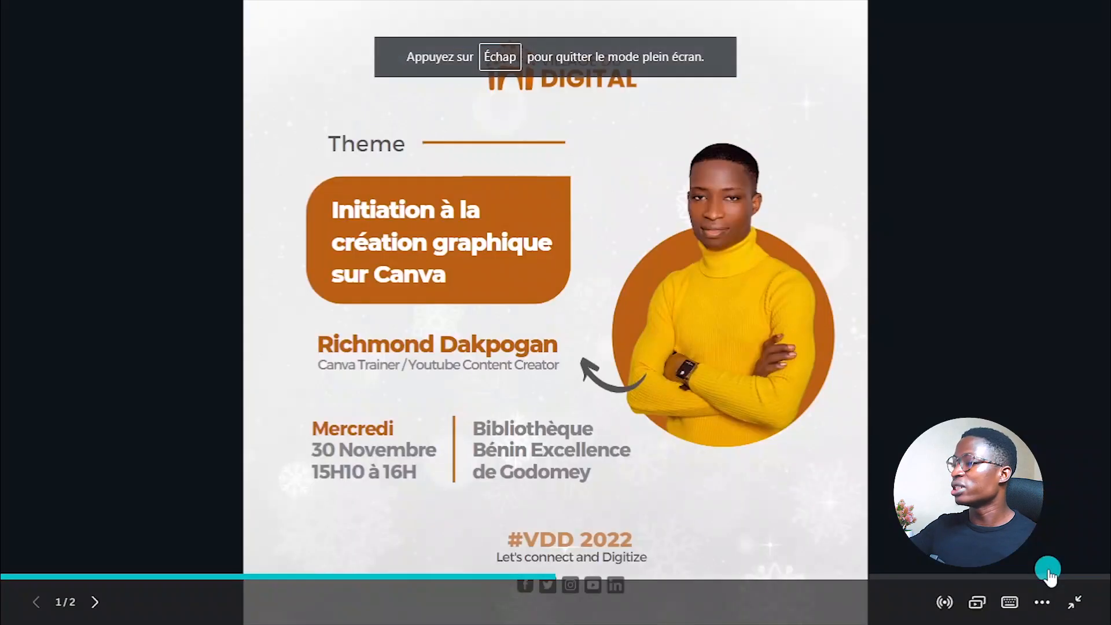